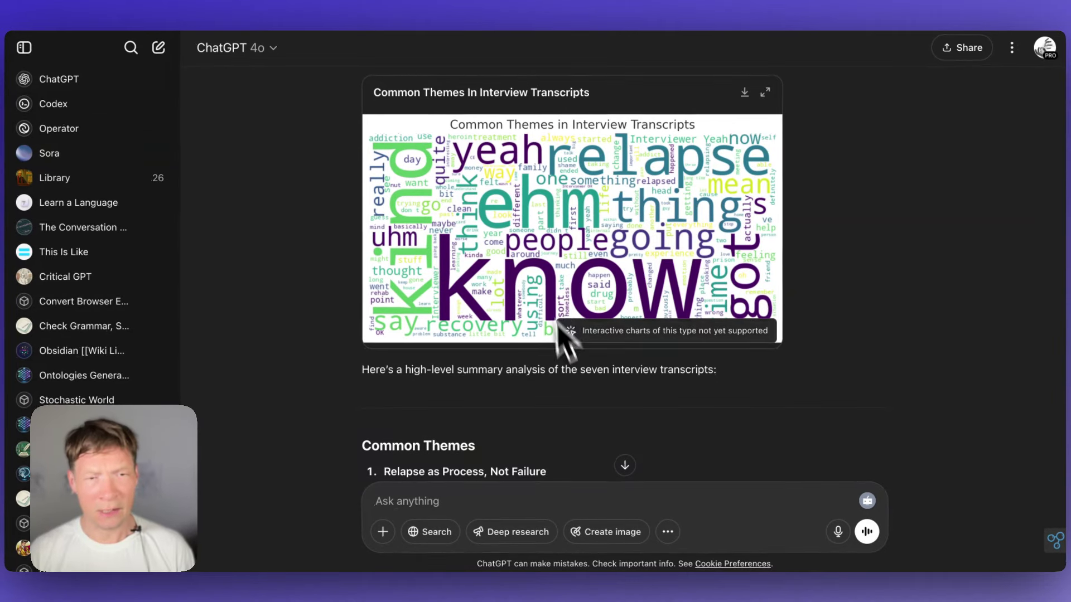
Read through the interview summary, from the word cloud to the seven common themes and the closing follow-up question.
scroll(552, 379, down, 2)
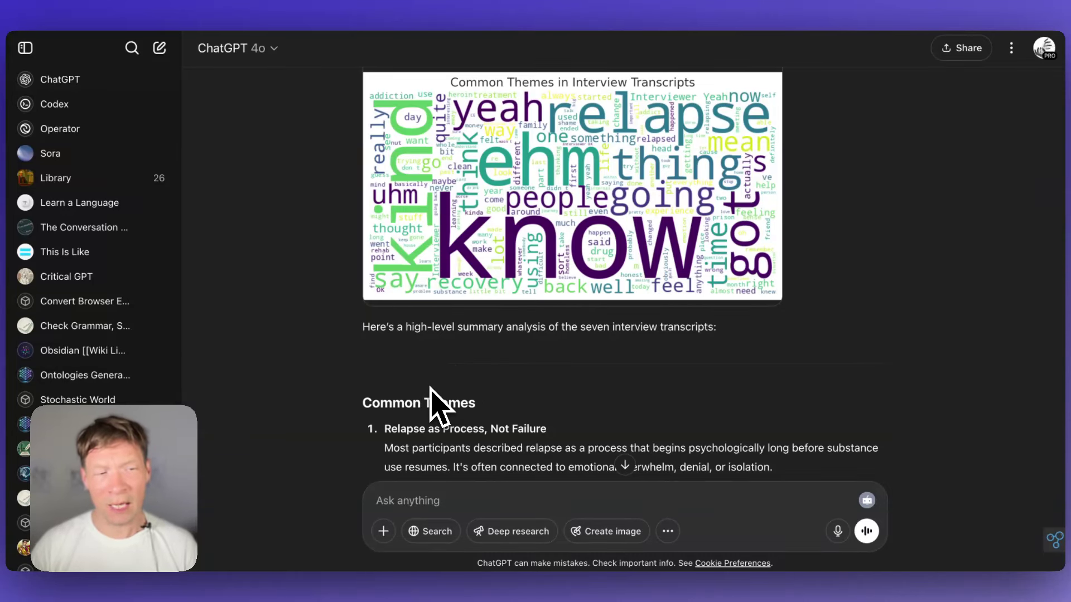
scroll(438, 402, down, 4)
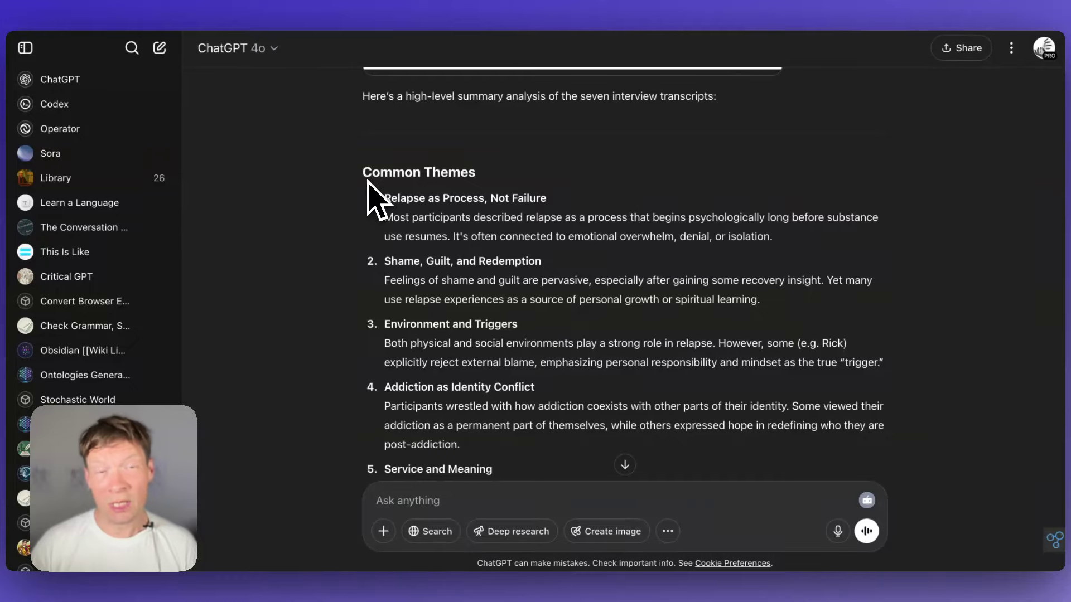
scroll(492, 318, down, 5)
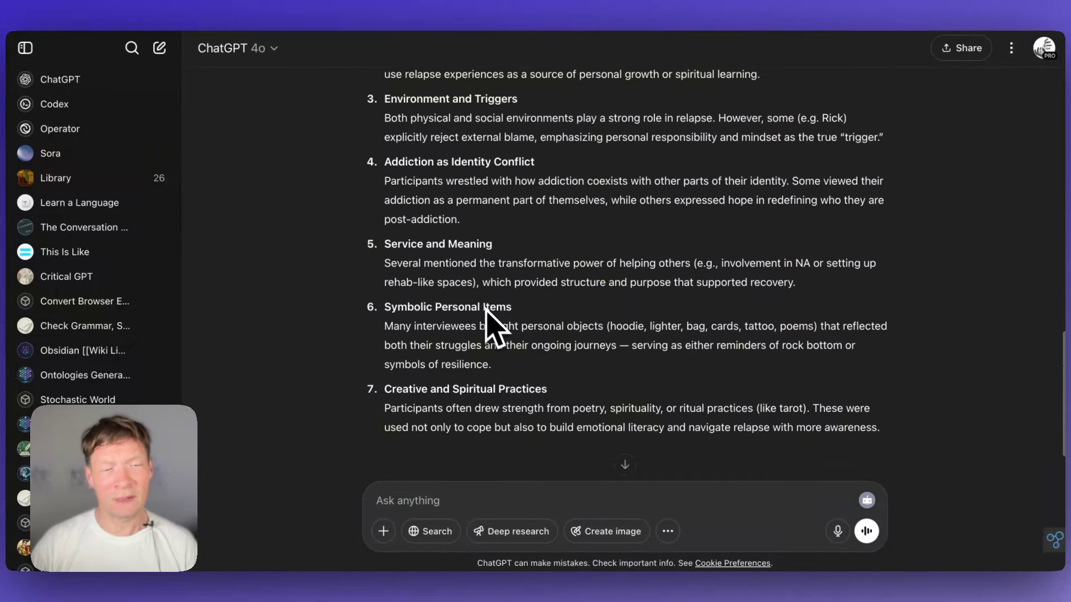
scroll(497, 265, up, 1)
scroll(491, 323, down, 4)
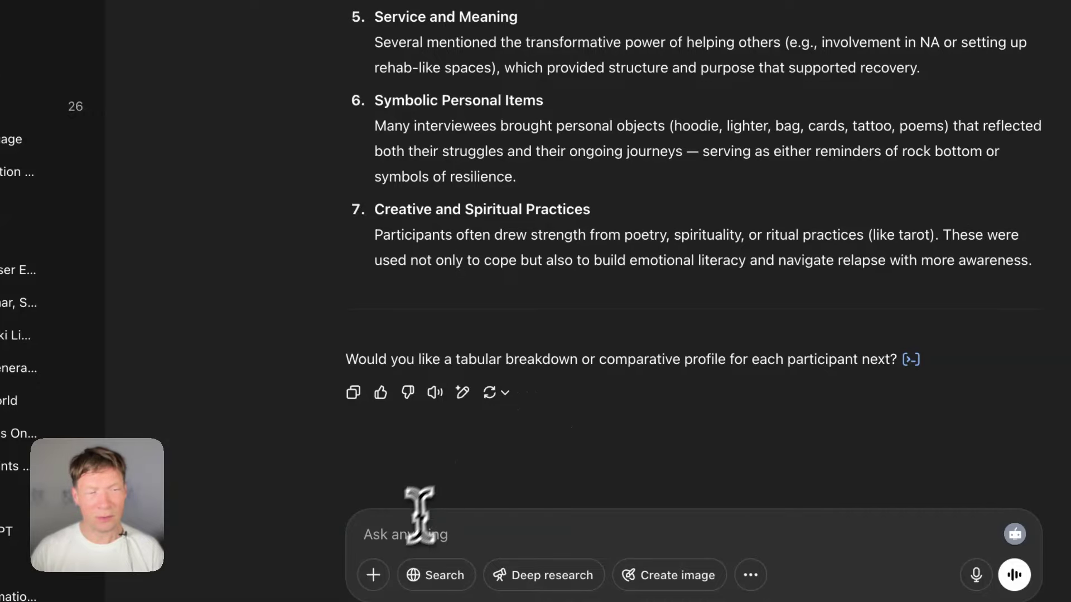
click(399, 539)
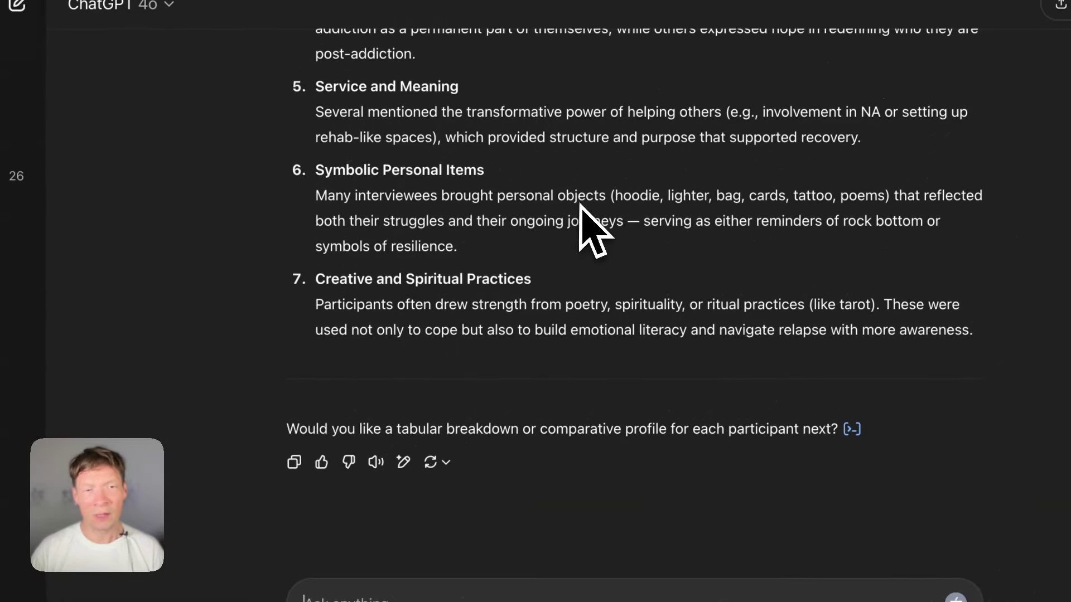
scroll(580, 204, up, 10)
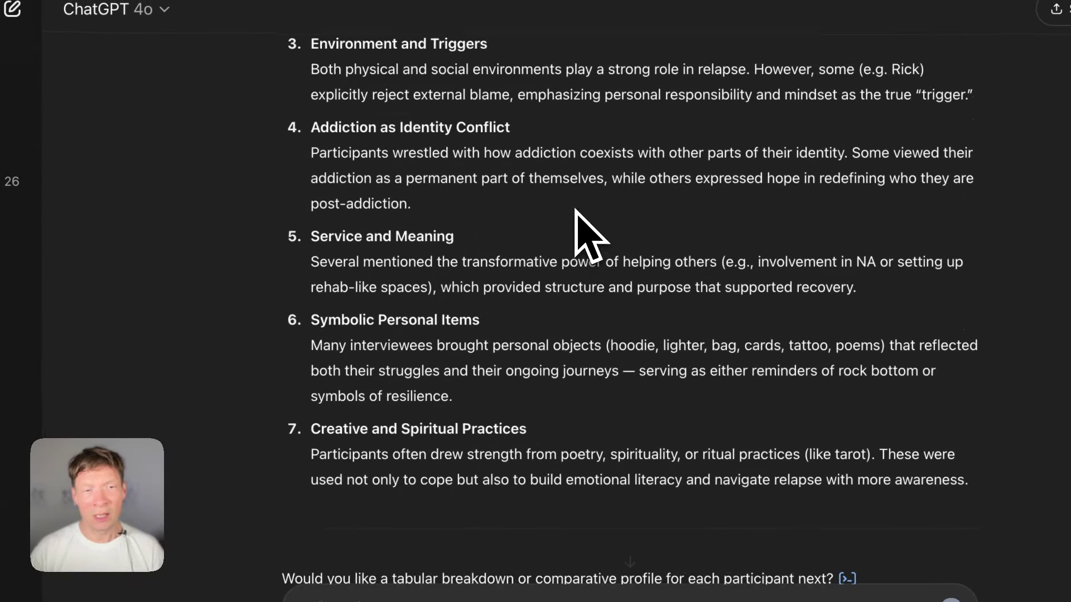
scroll(580, 204, down, 10)
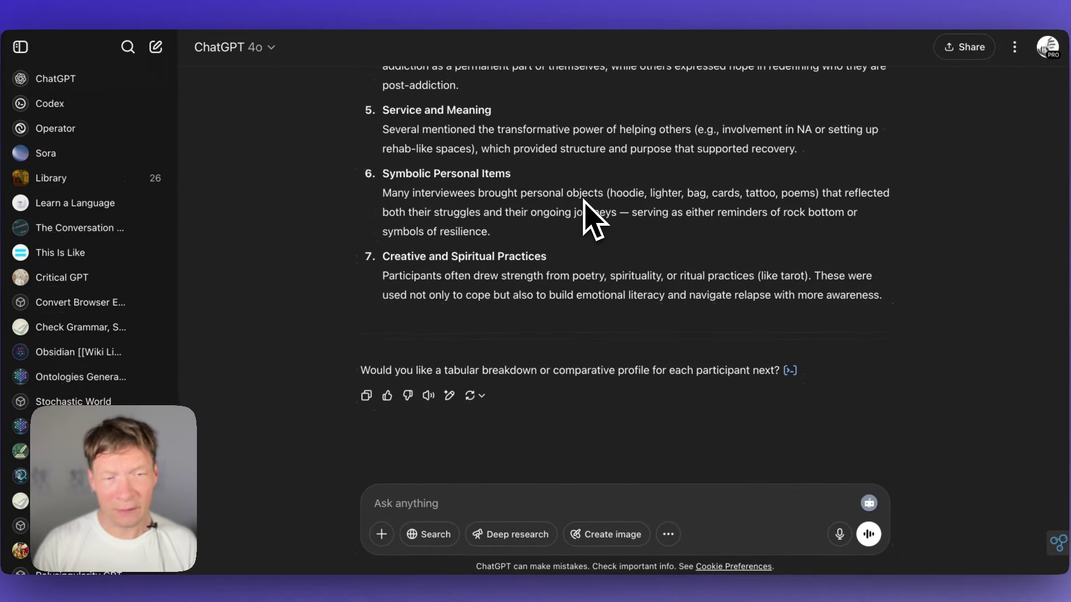
scroll(538, 179, up, 7)
scroll(536, 178, down, 9)
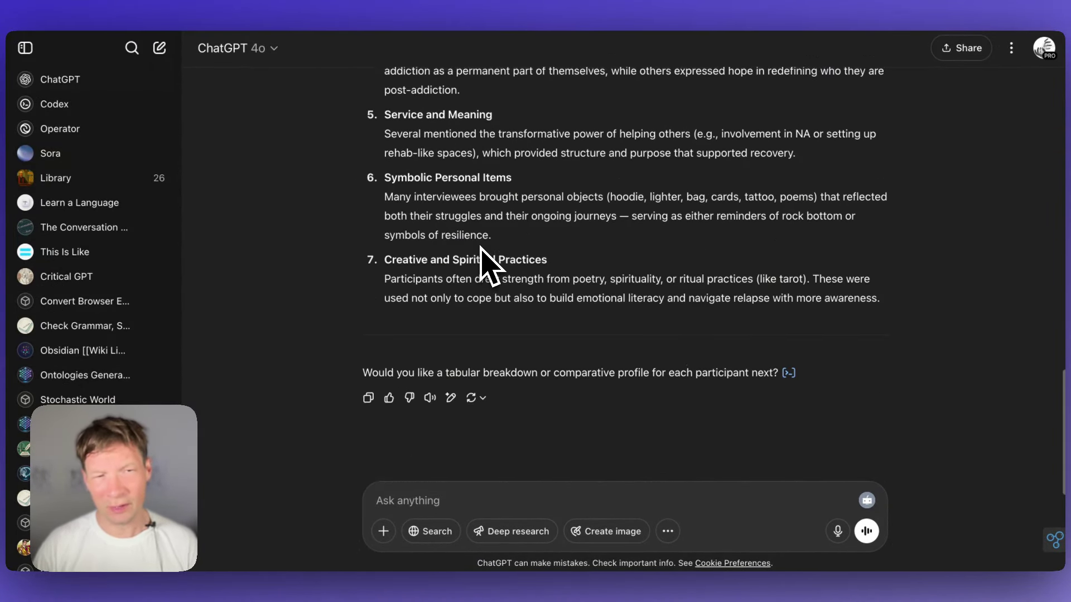
scroll(486, 262, up, 5)
scroll(481, 250, down, 5)
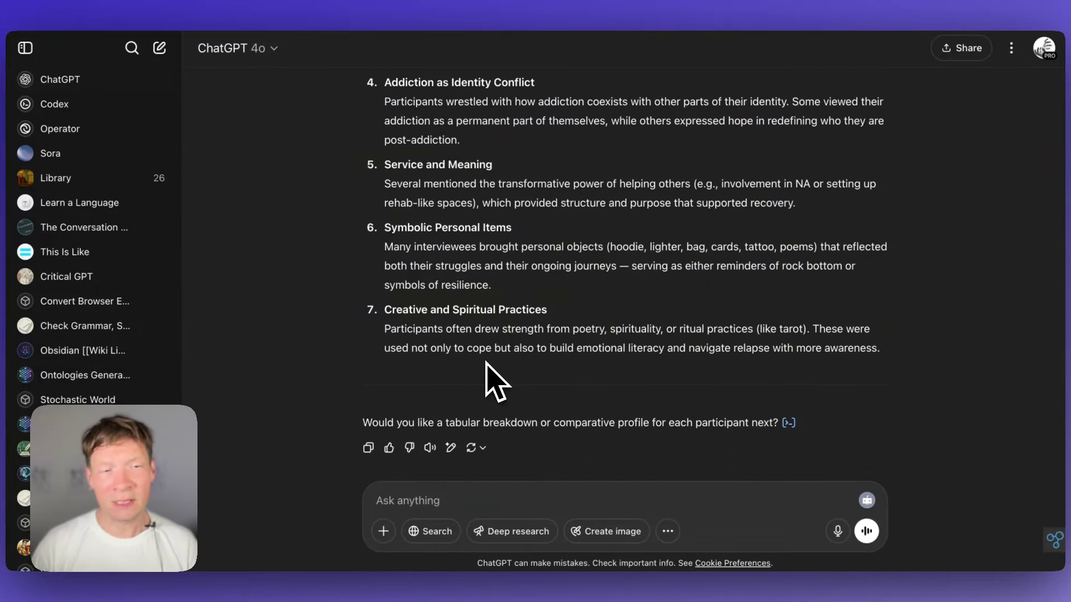
scroll(493, 332, up, 3)
scroll(502, 340, down, 4)
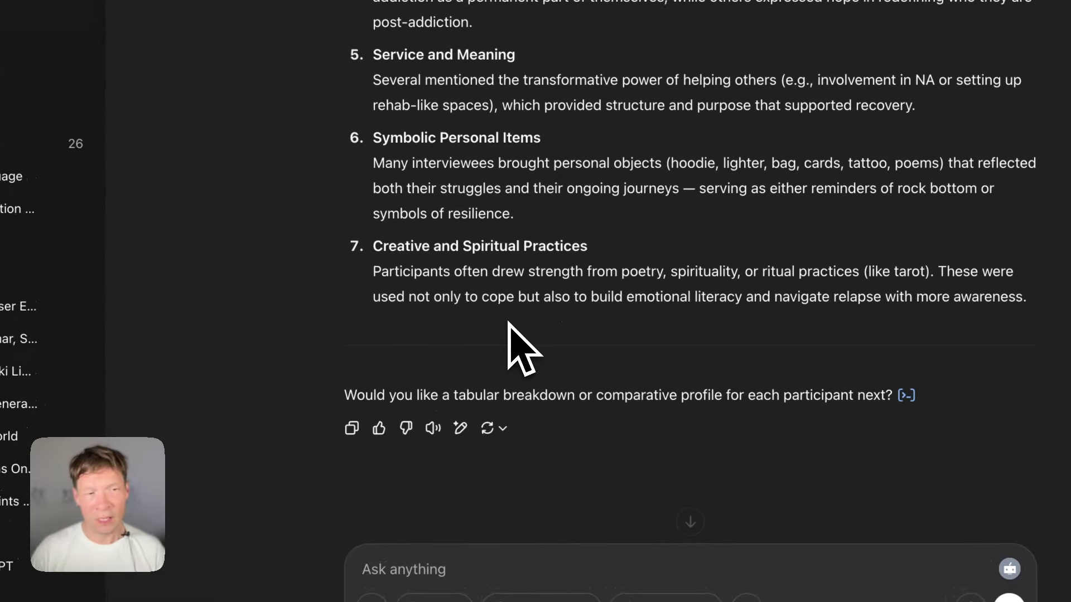
scroll(513, 337, up, 7)
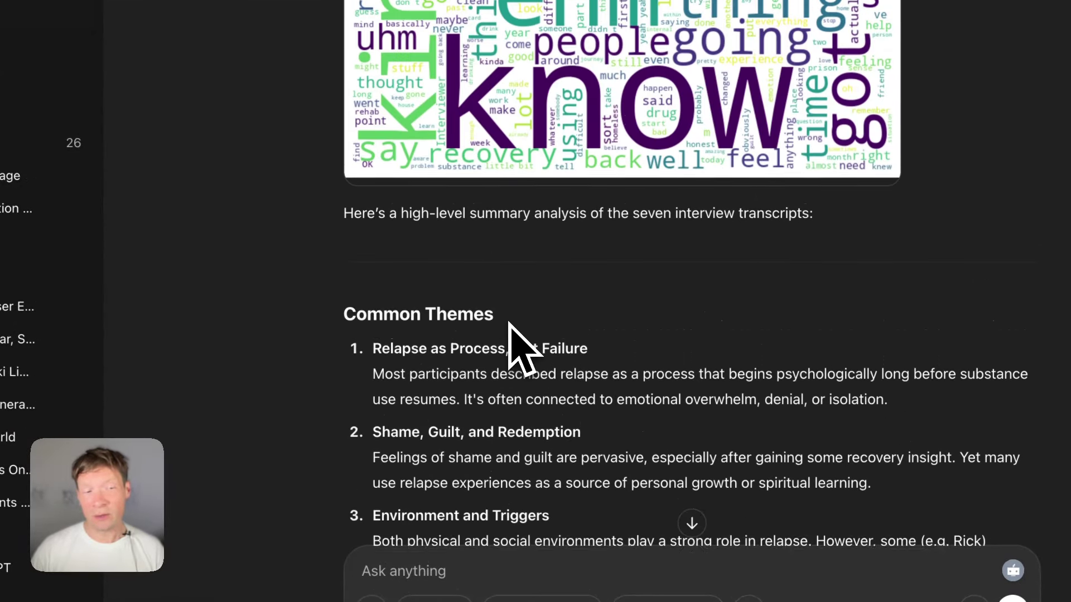
scroll(508, 323, up, 2)
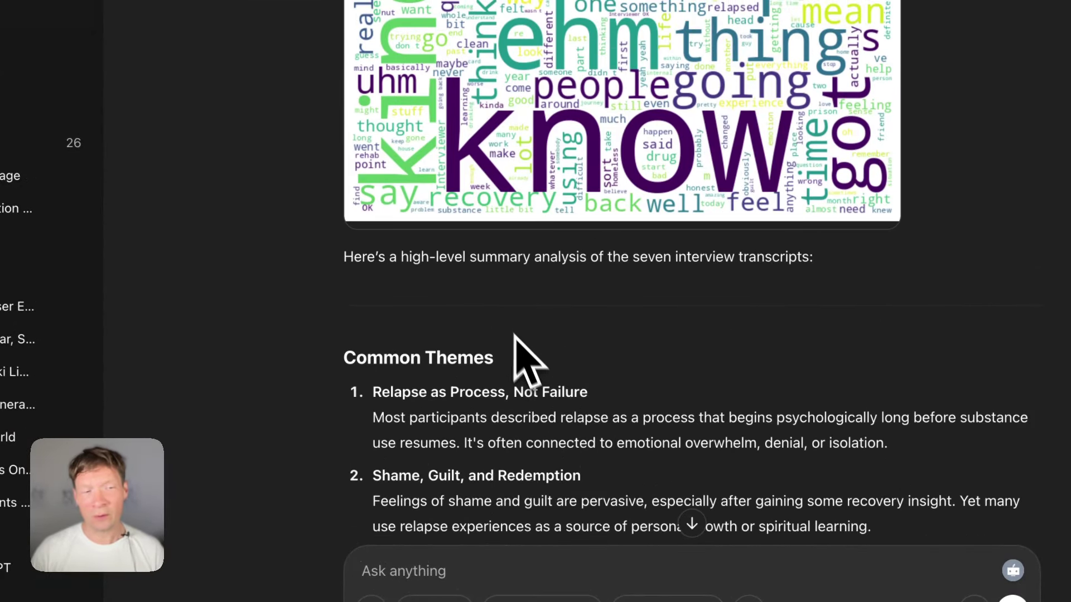
scroll(510, 401, down, 8)
scroll(558, 312, up, 4)
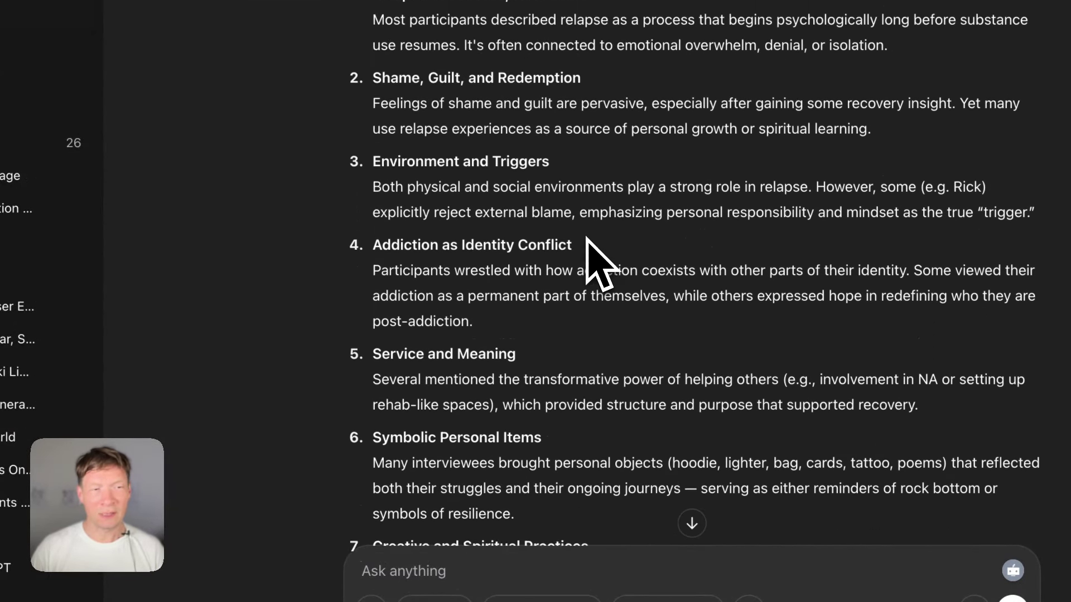
Copy the title of the second common theme, "Shame, Guilt, and Redemption", from the summary.
scroll(586, 240, up, 3)
drag(583, 153, 373, 152)
key(super+c)
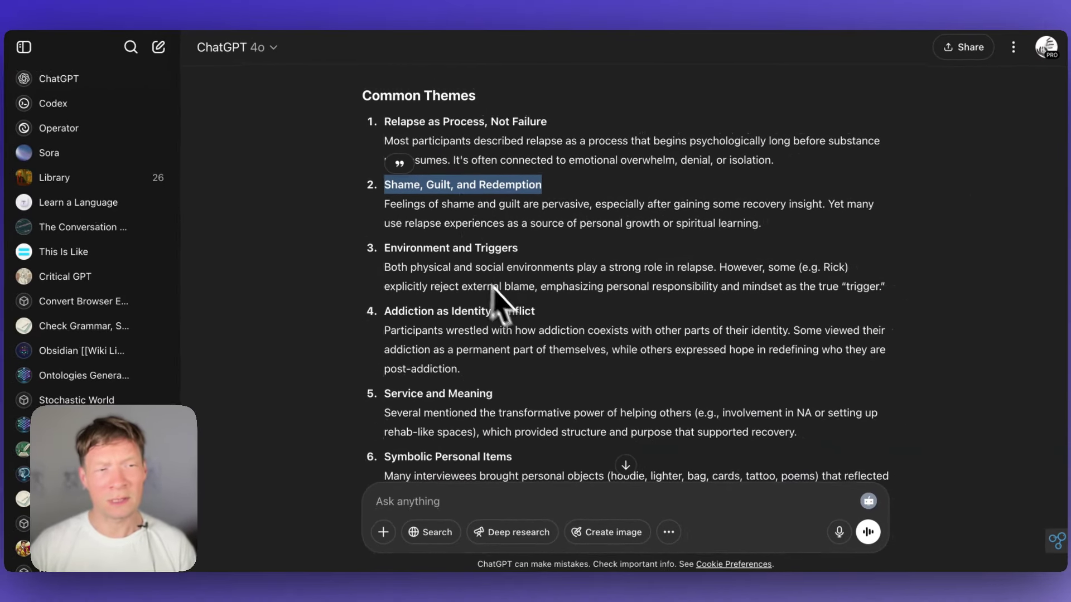
Send the prompt "Tell me more about this topic: Shame, Guilt, and Redemption" followed by "Who specifically said what about it?".
click(487, 223)
scroll(474, 273, down, 5)
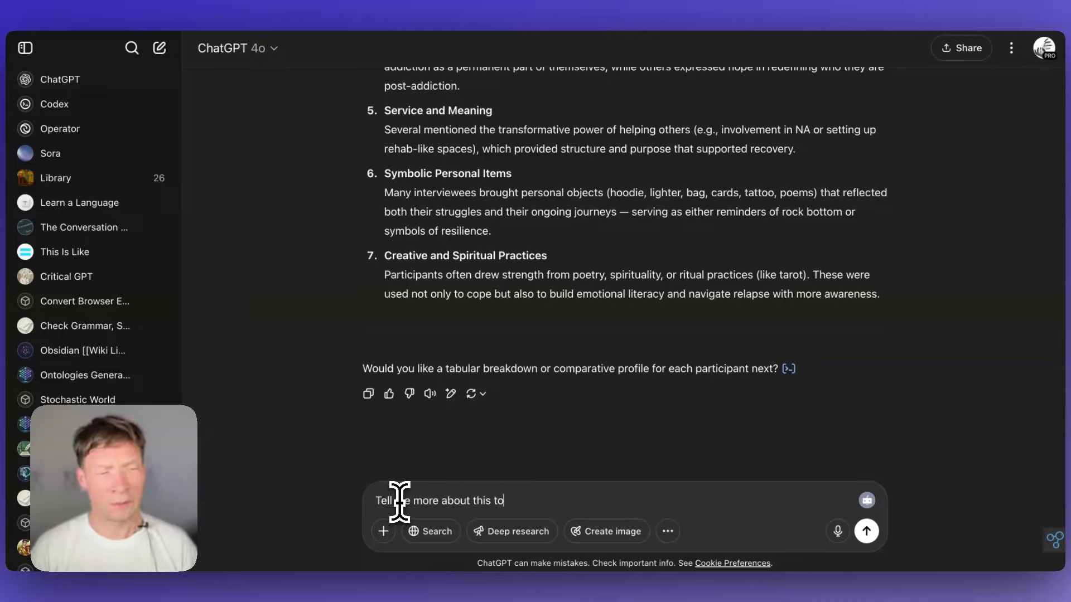
key(super+v)
key(shift+Return)
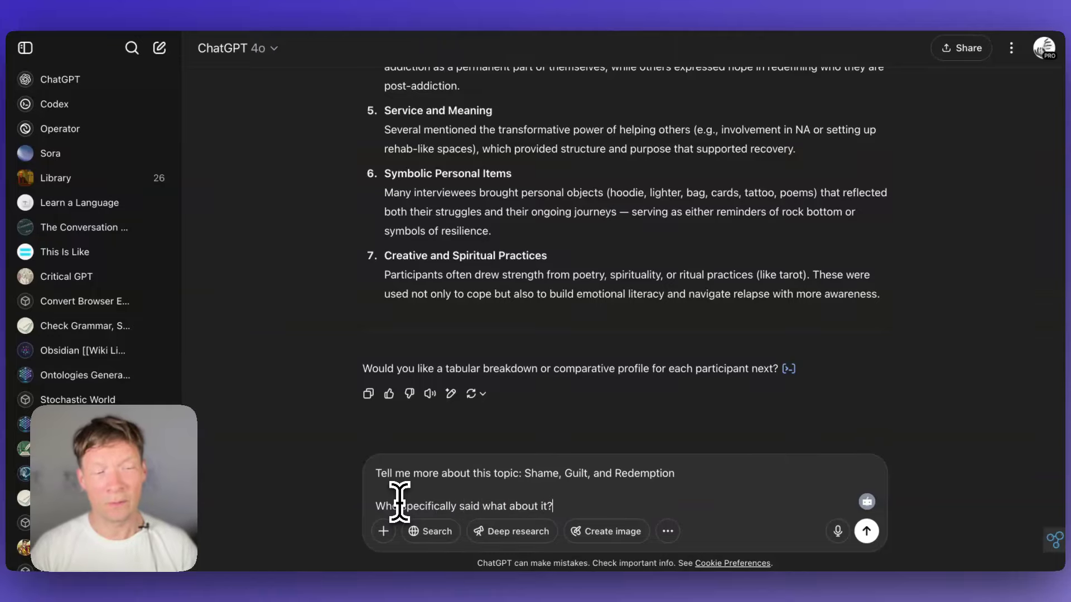
key(Return)
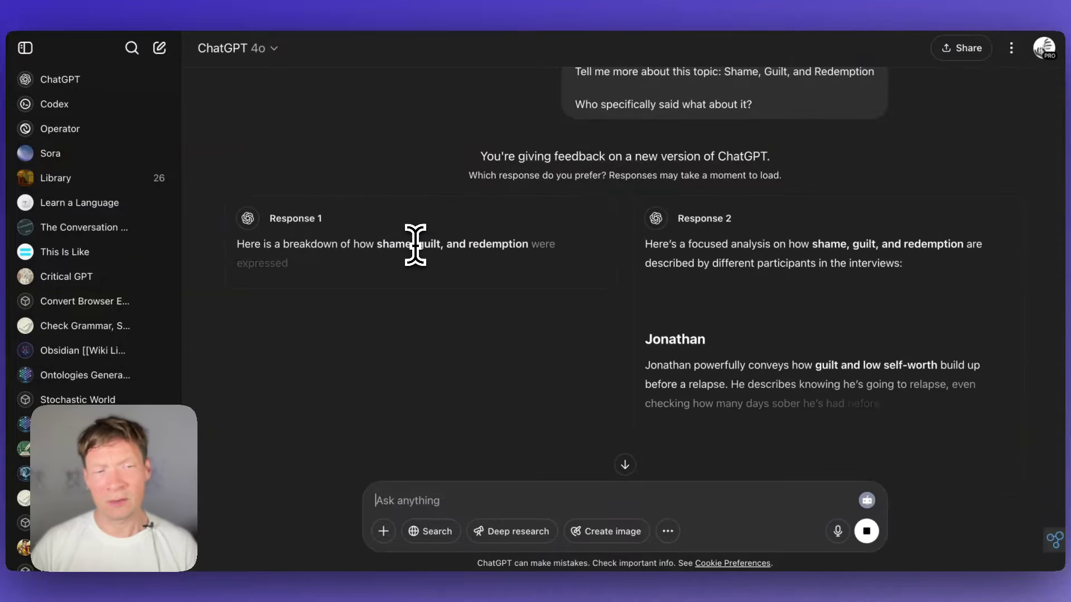
Compare the two generated responses on what each participant said about shame, guilt, and redemption, and return to the earlier summary.
scroll(561, 318, down, 3)
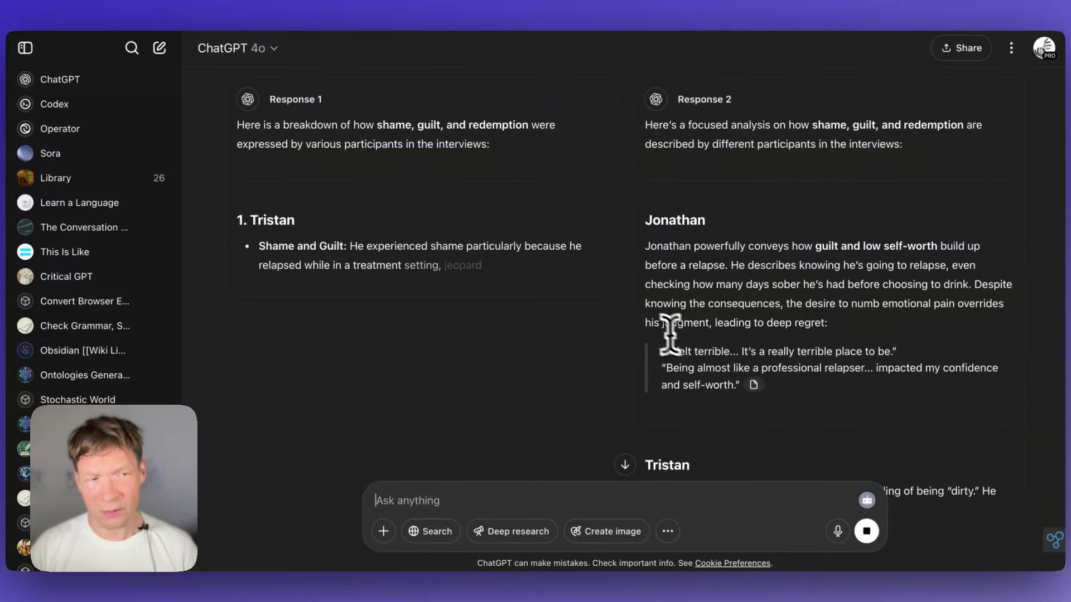
scroll(664, 335, down, 6)
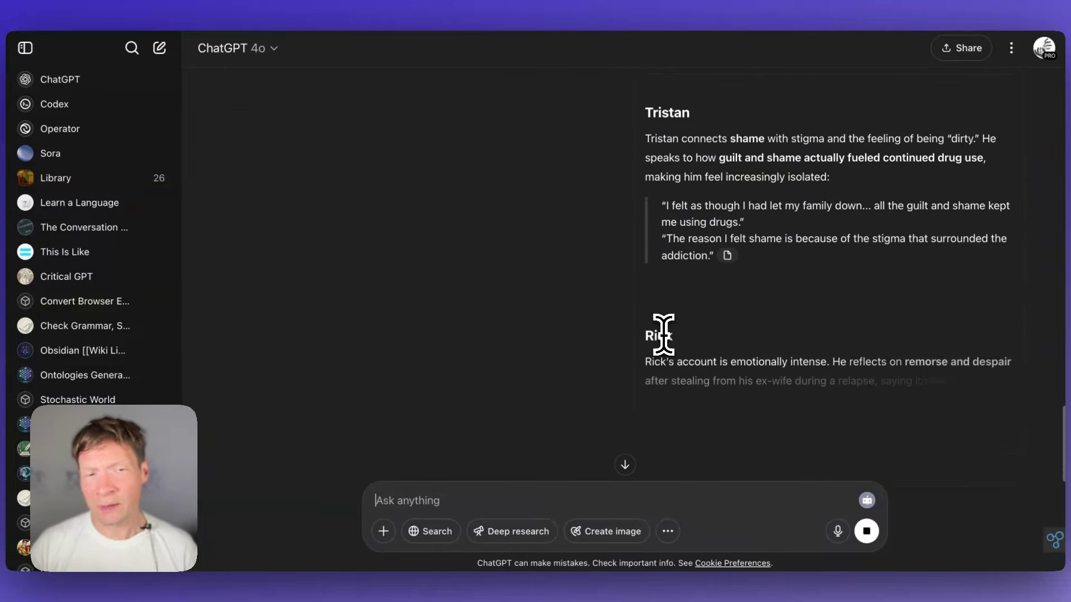
scroll(664, 335, down, 4)
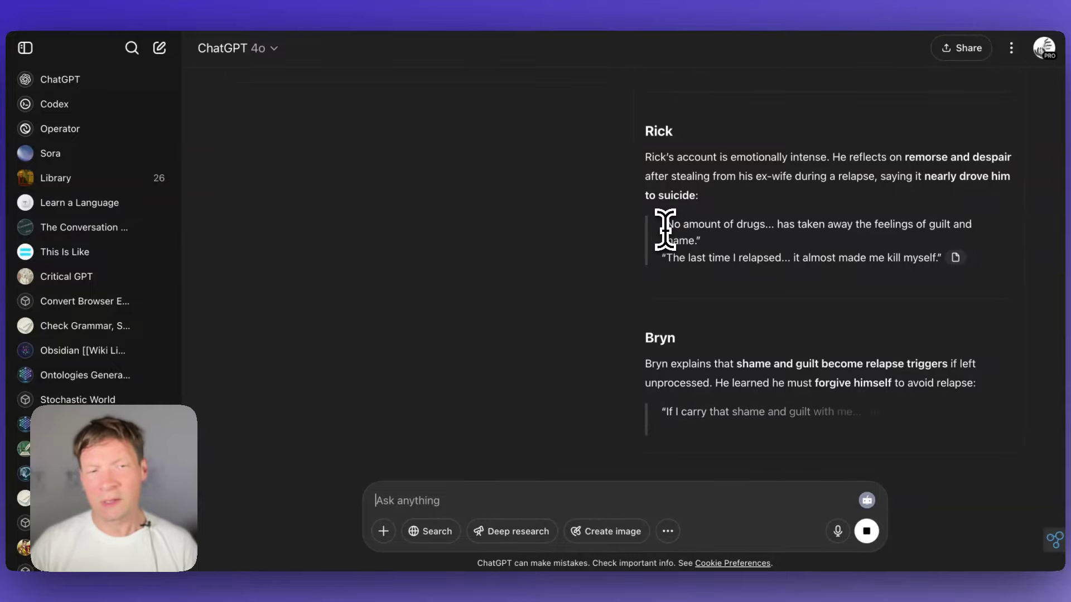
scroll(667, 223, up, 11)
scroll(665, 228, down, 6)
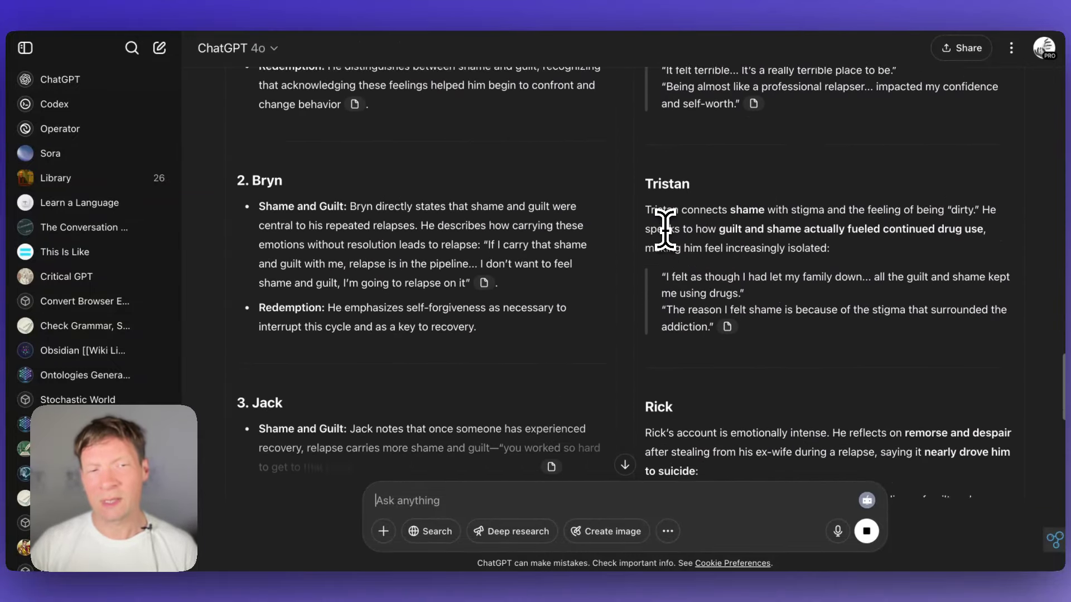
scroll(665, 234, down, 8)
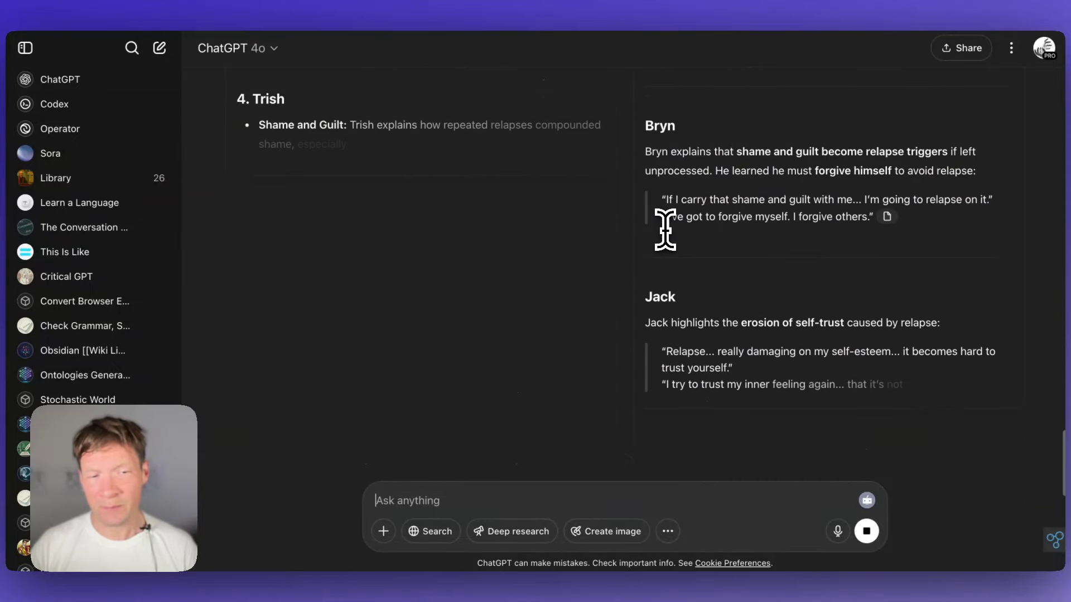
scroll(592, 190, up, 15)
scroll(544, 167, up, 15)
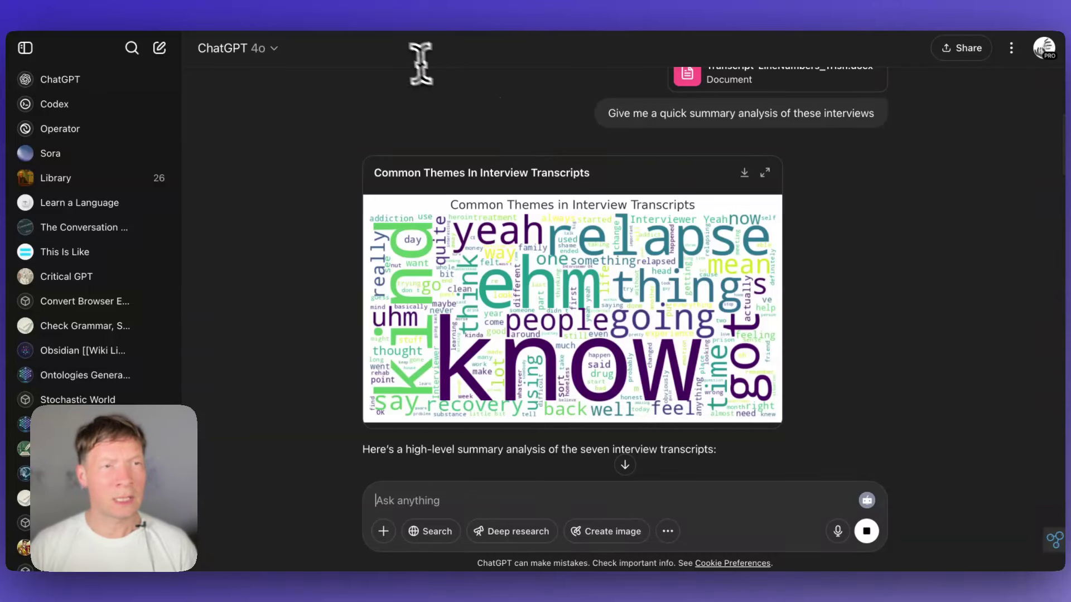
Switch to InfraNodus, look at the corpus overview in Voyant Tools, and return to the infranodus_transcripts graph.
click(291, 0)
click(162, 0)
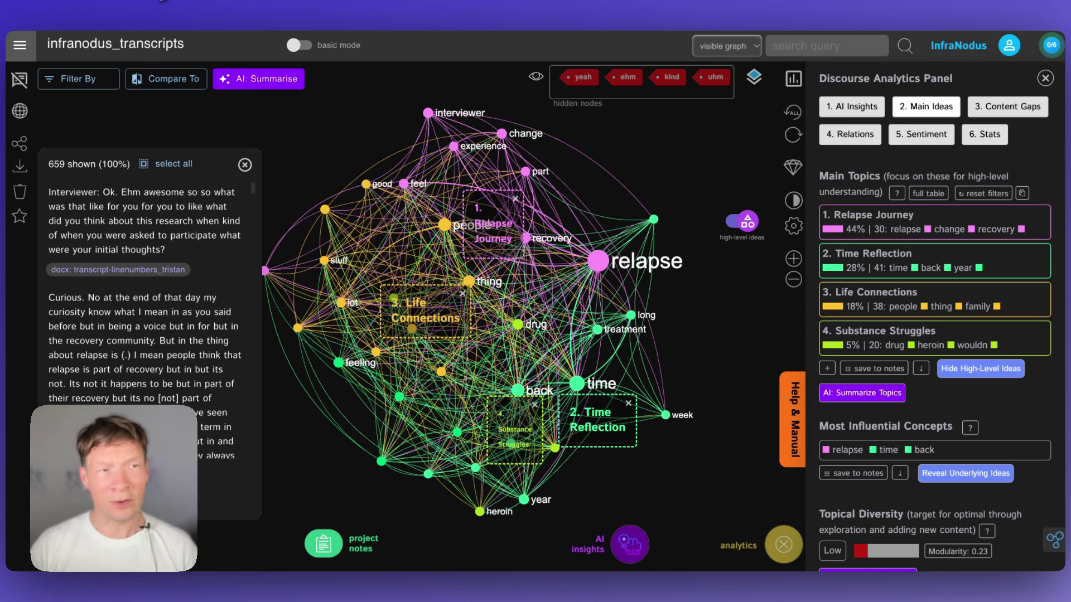
click(264, 0)
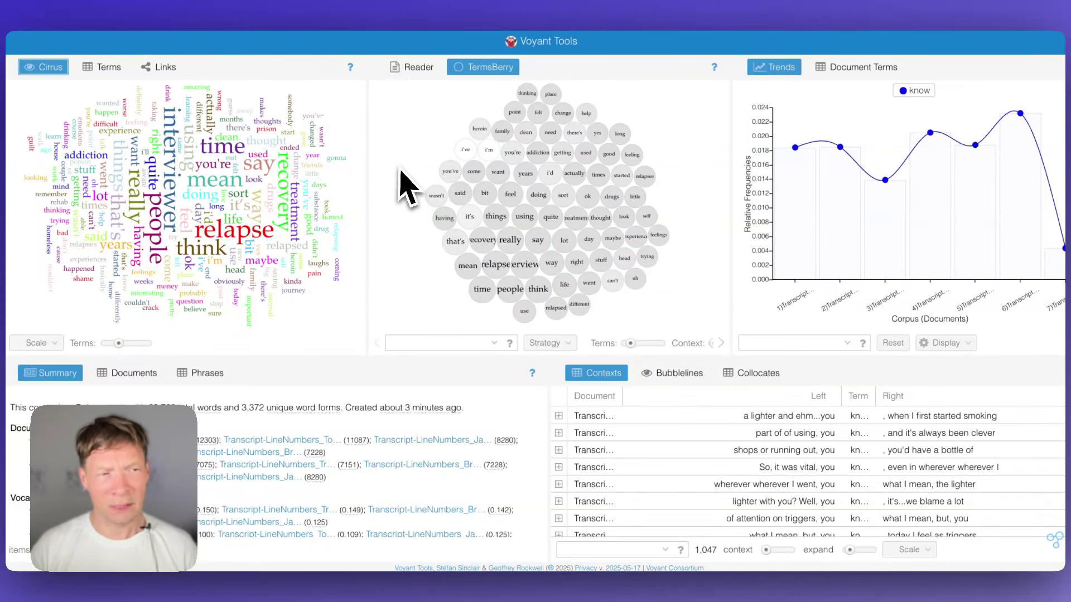
mouse_move(282, 65)
click(230, 6)
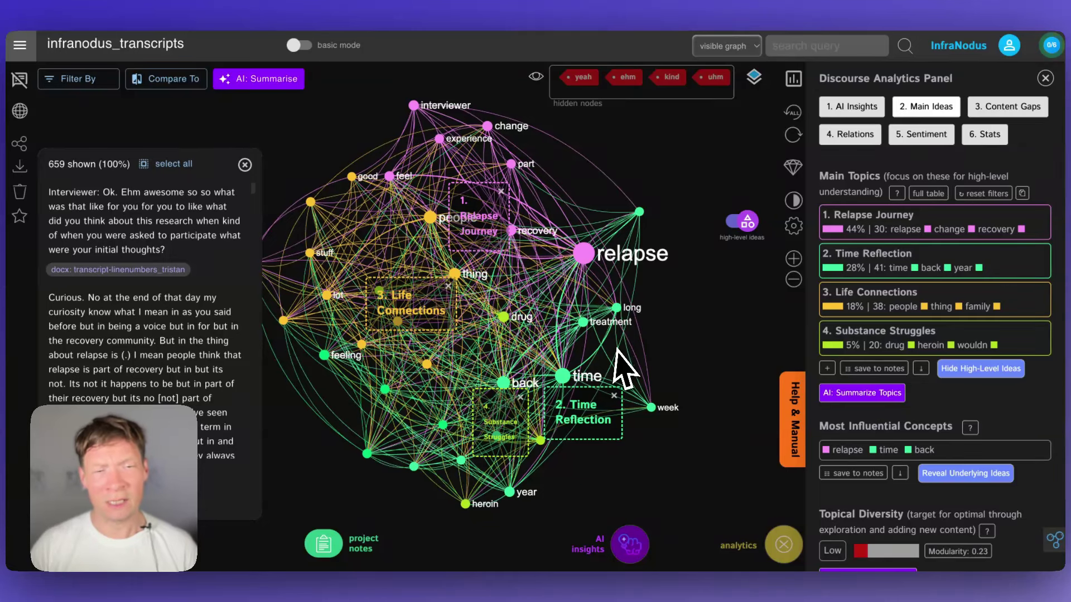
drag(501, 284, 531, 284)
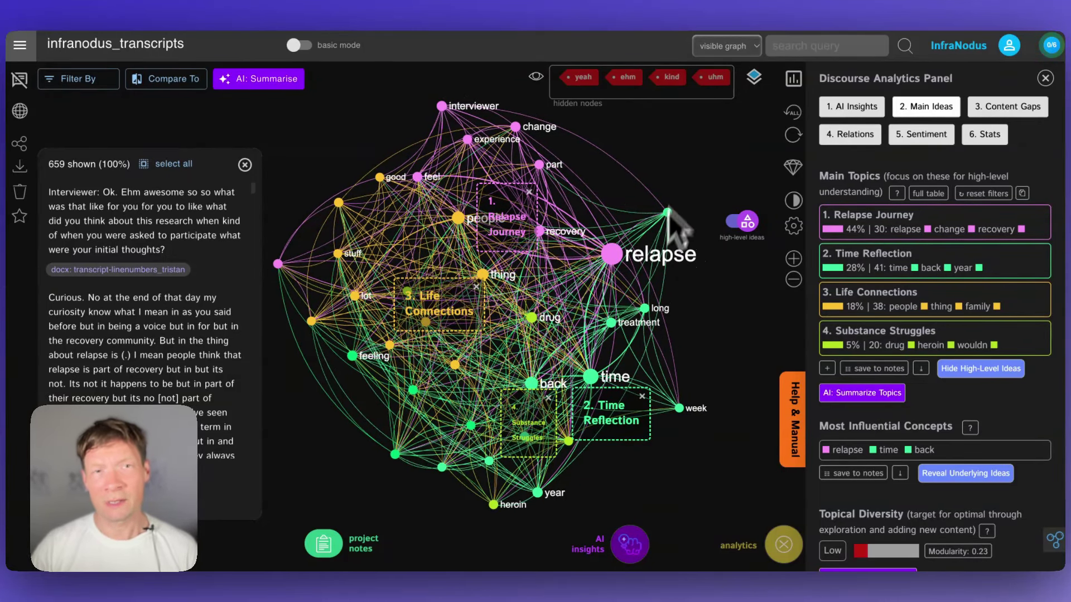
Highlight the Relapse Journey topic in the graph to view its connected concepts, and clear the selection.
click(856, 220)
click(855, 222)
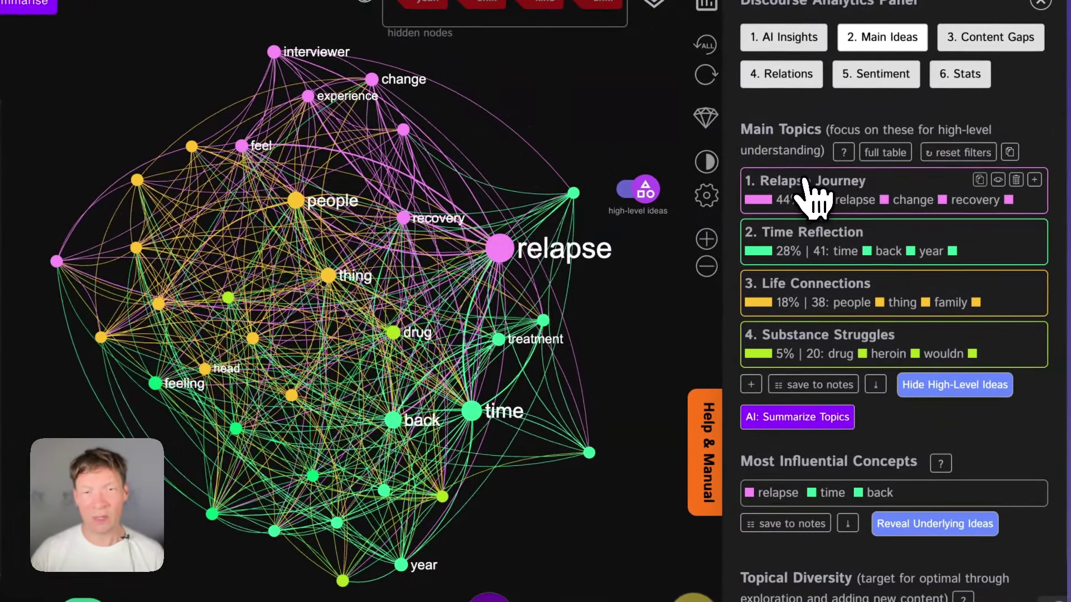
click(938, 191)
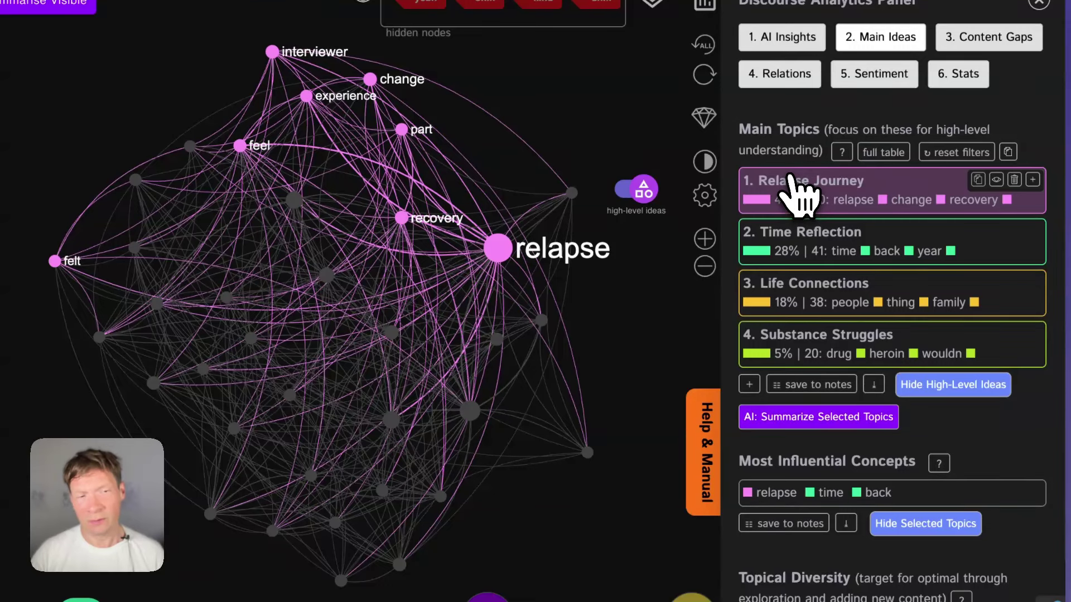
click(792, 177)
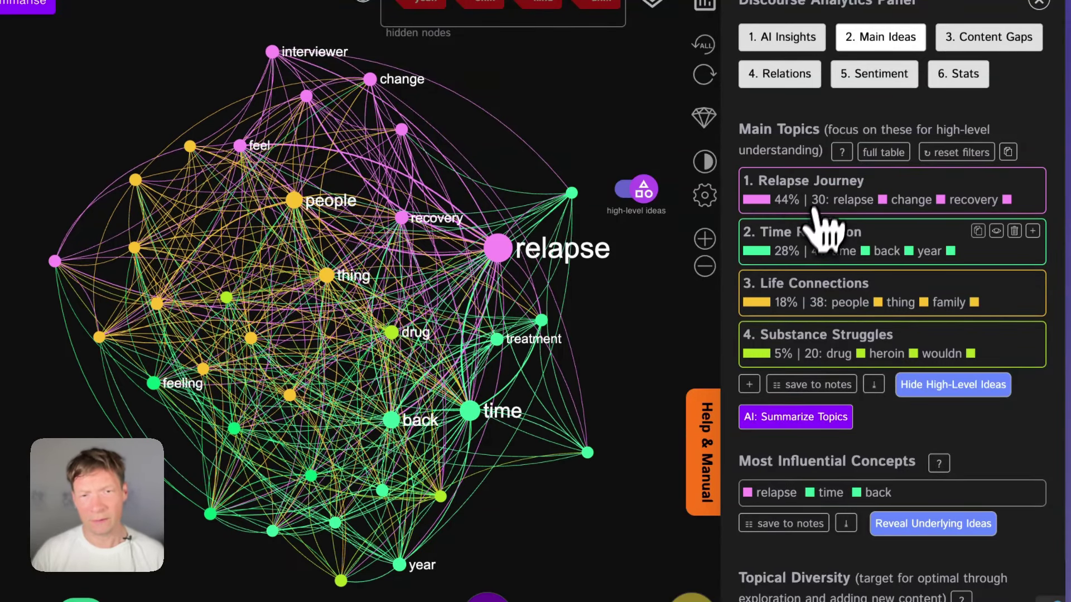
Expand and collapse the Time Reflection topic's full keyword list, and briefly highlight the Life Connections topic in the graph.
click(814, 233)
click(819, 237)
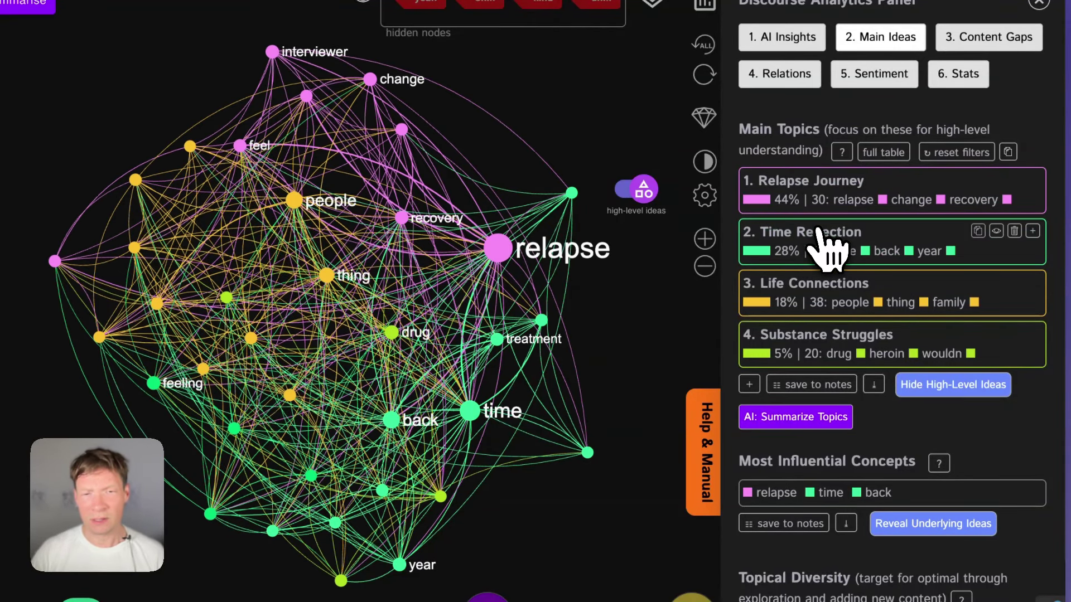
click(1032, 231)
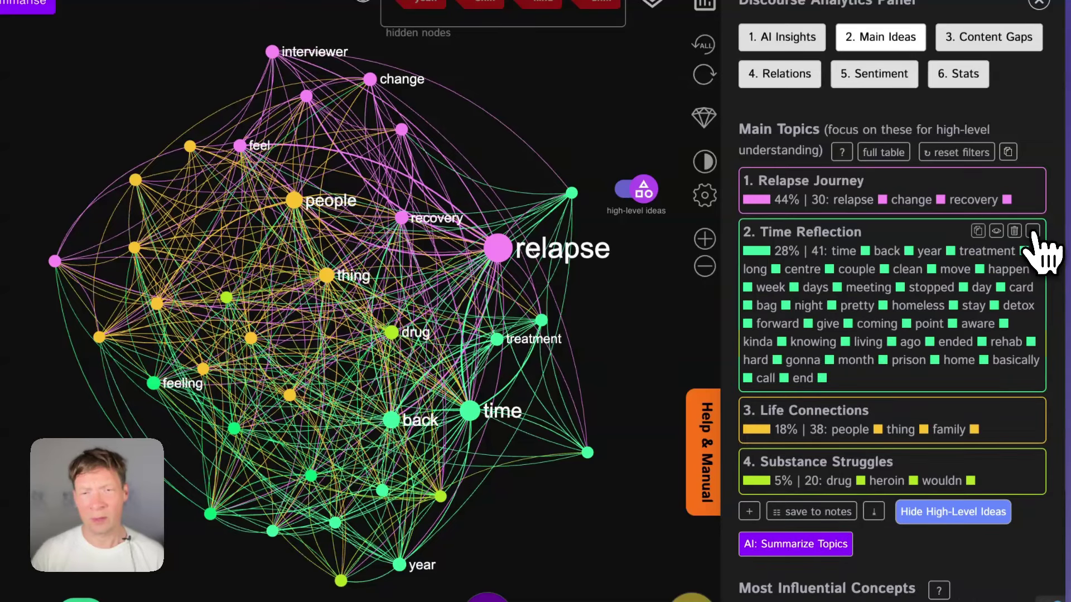
click(1032, 232)
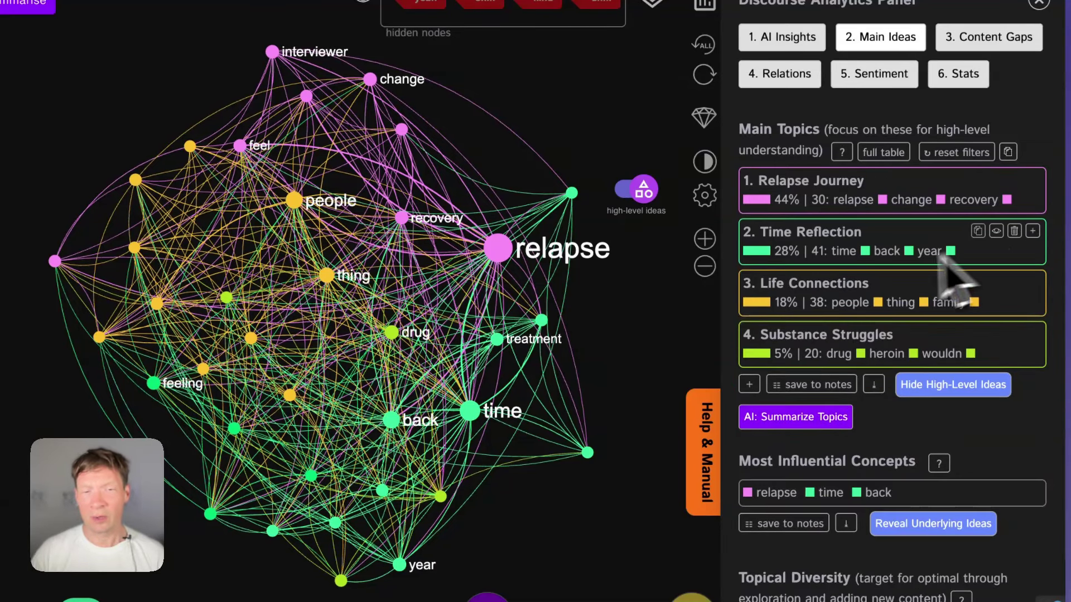
click(812, 305)
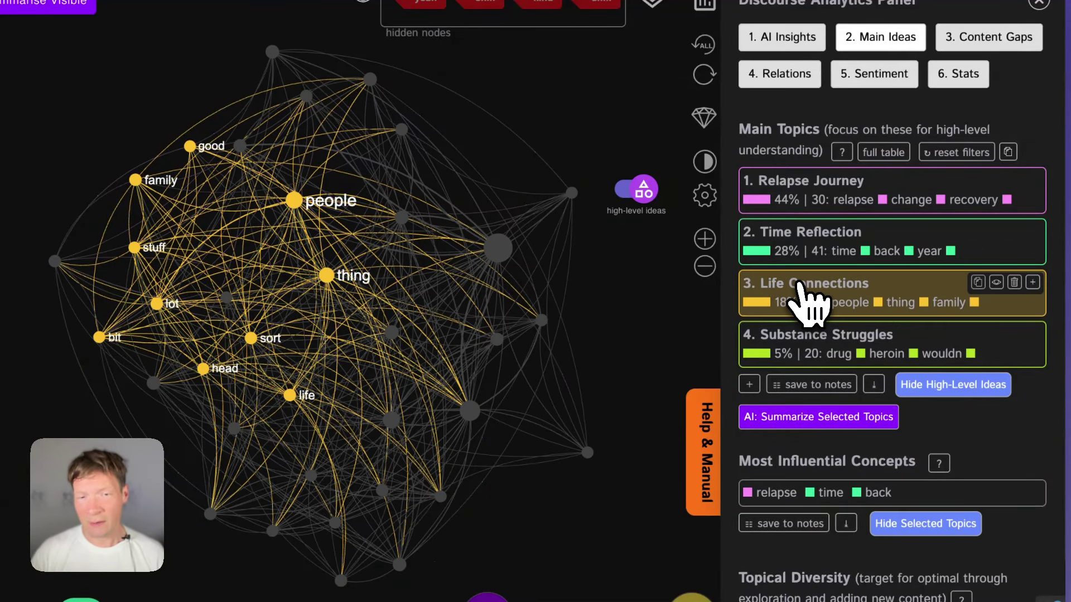
click(802, 287)
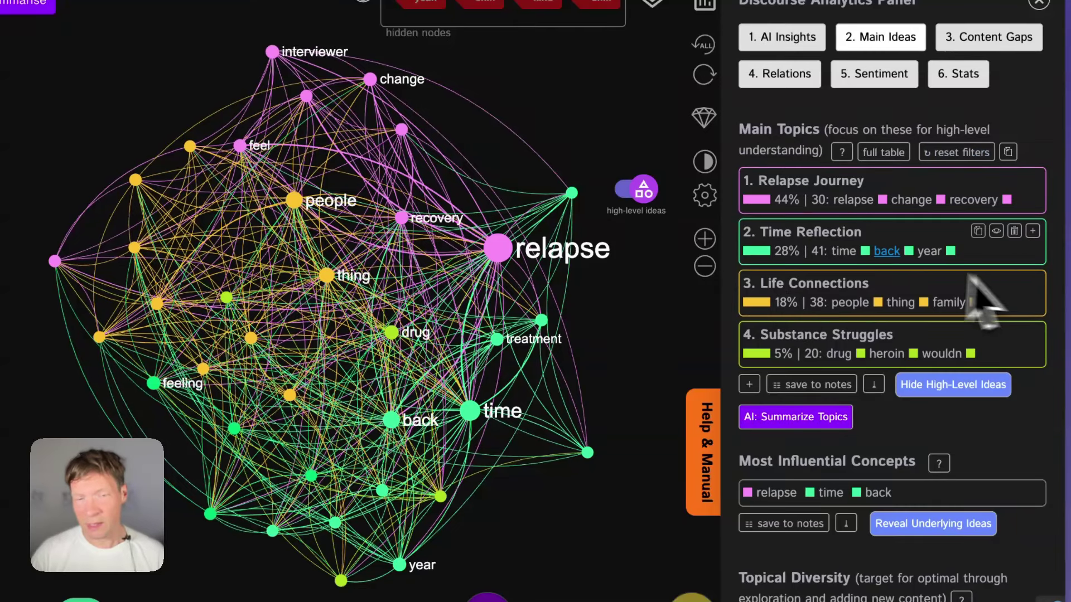
Briefly highlight the Substance Struggles topic in the graph, and expand and collapse the list of main topics.
click(807, 334)
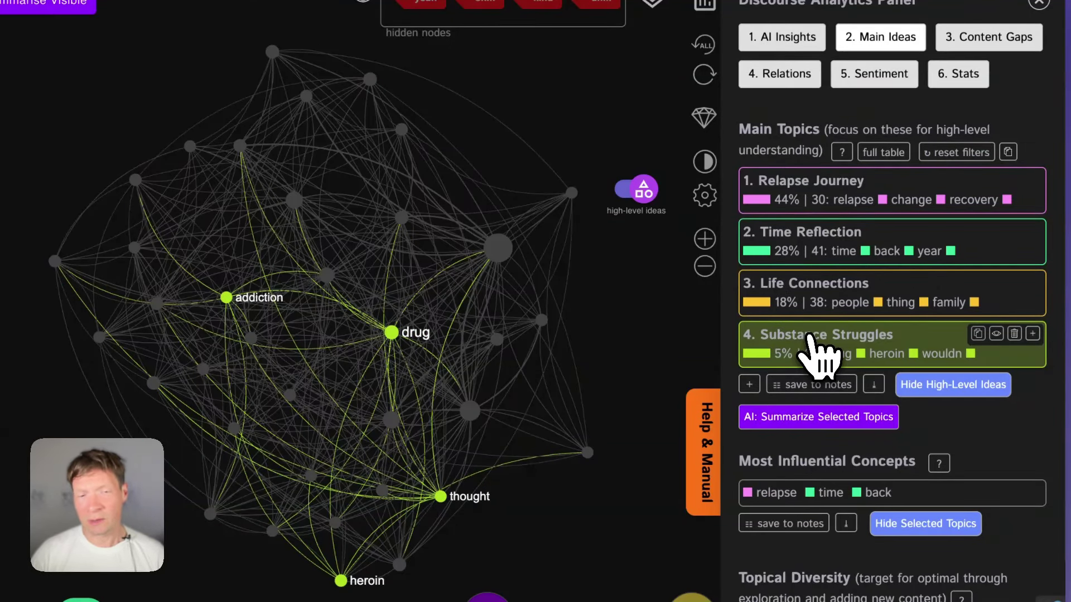
click(809, 337)
click(750, 385)
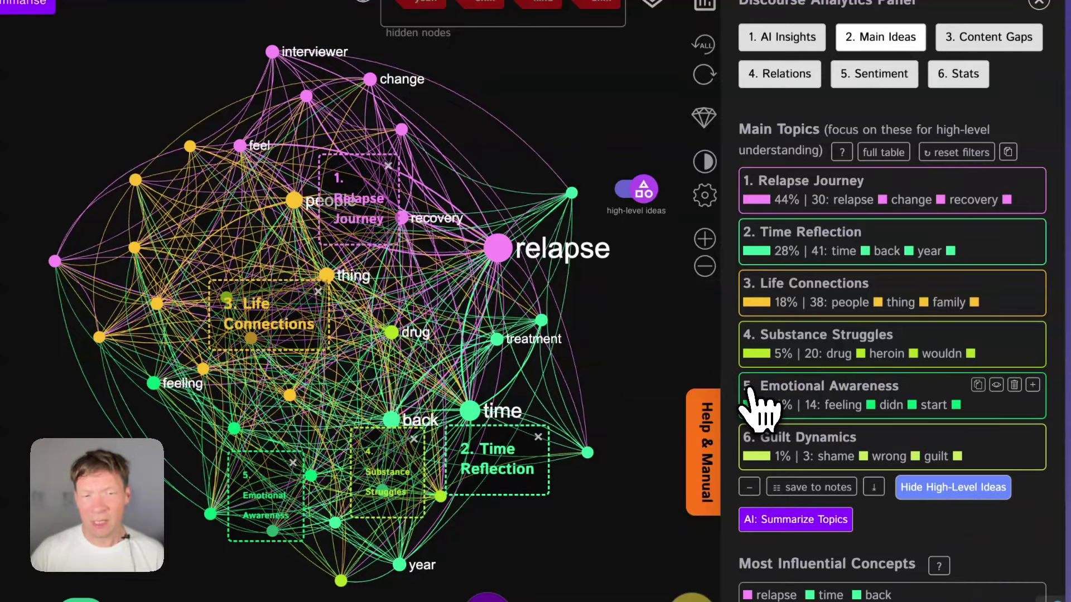
click(753, 487)
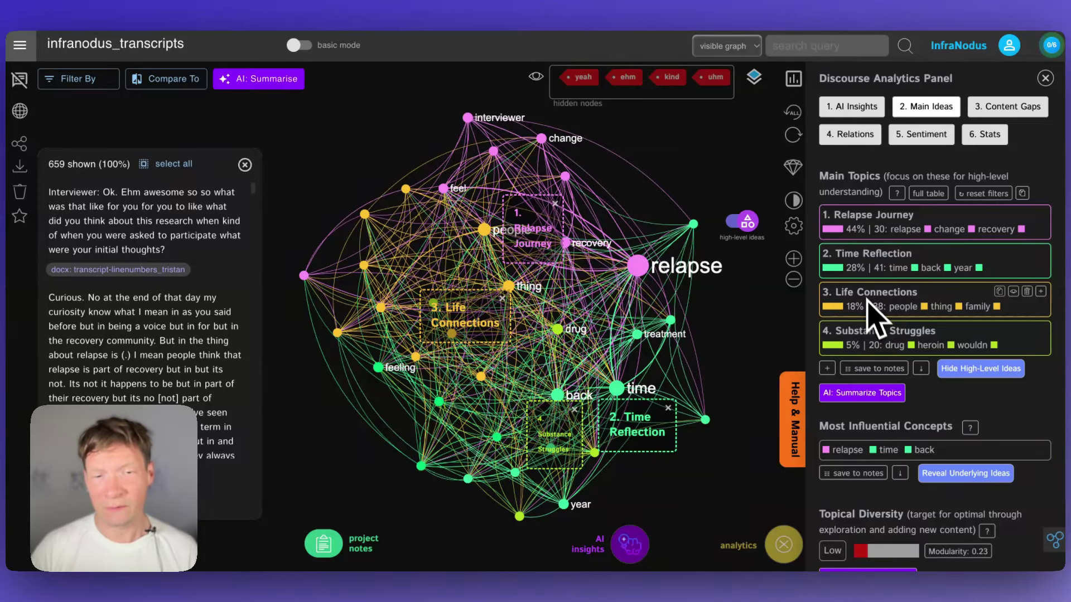
Filter the transcripts by the Substance Struggles topic and browse the matching statements.
click(874, 343)
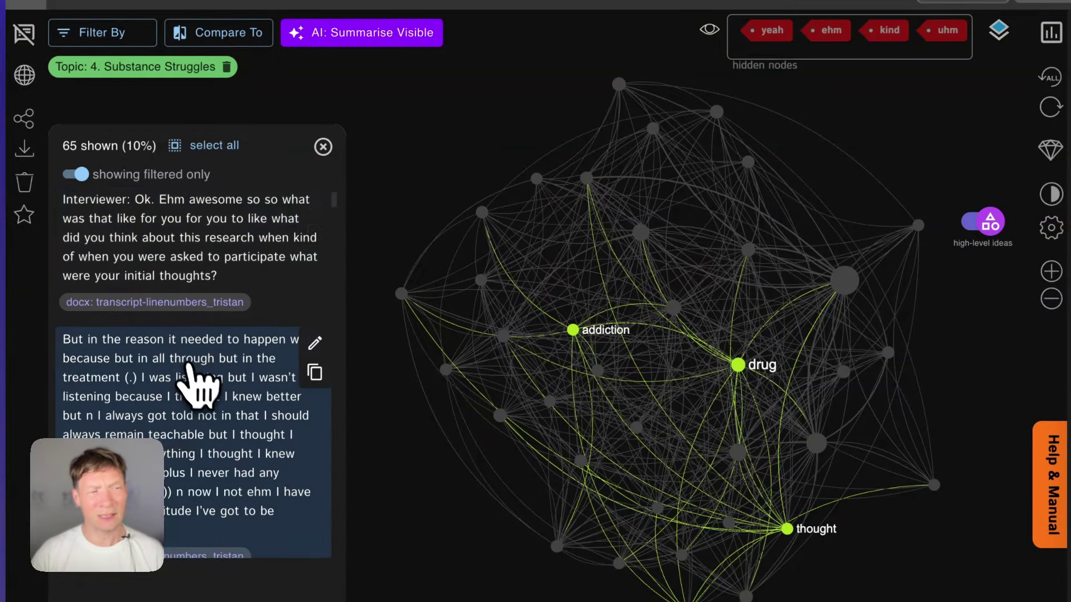
scroll(191, 369, down, 15)
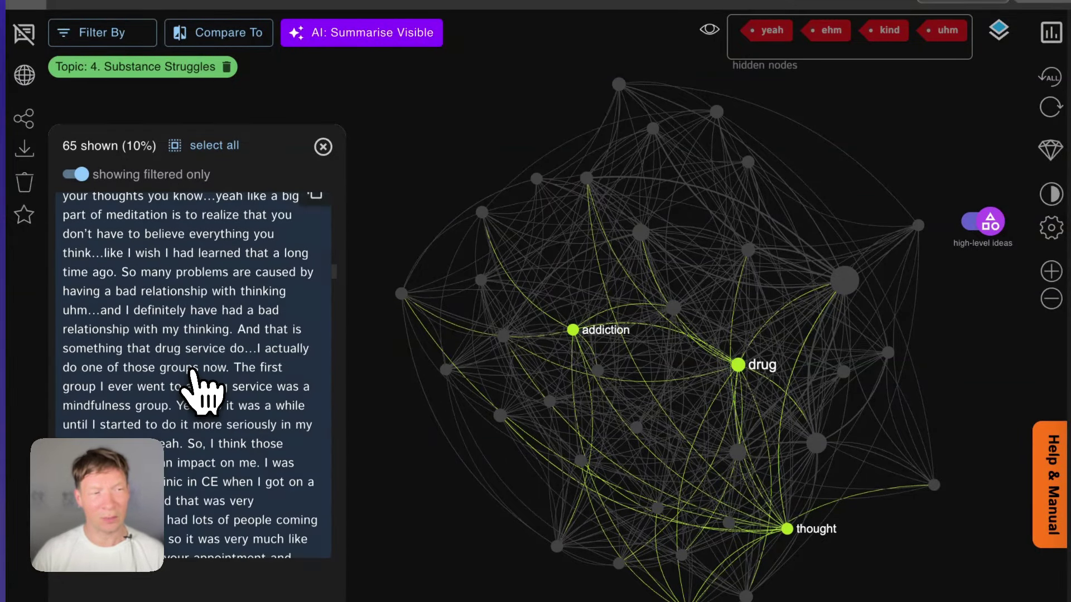
scroll(191, 373, up, 3)
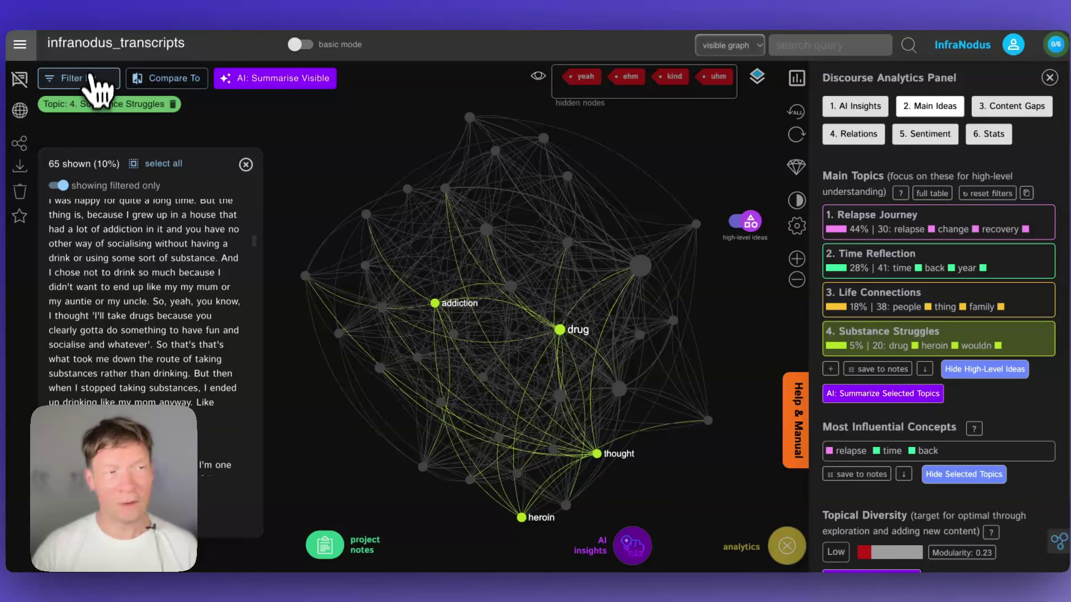
Add the seventh participant's transcript tag to the Substance Struggles filter and apply it in highlight mode.
click(111, 38)
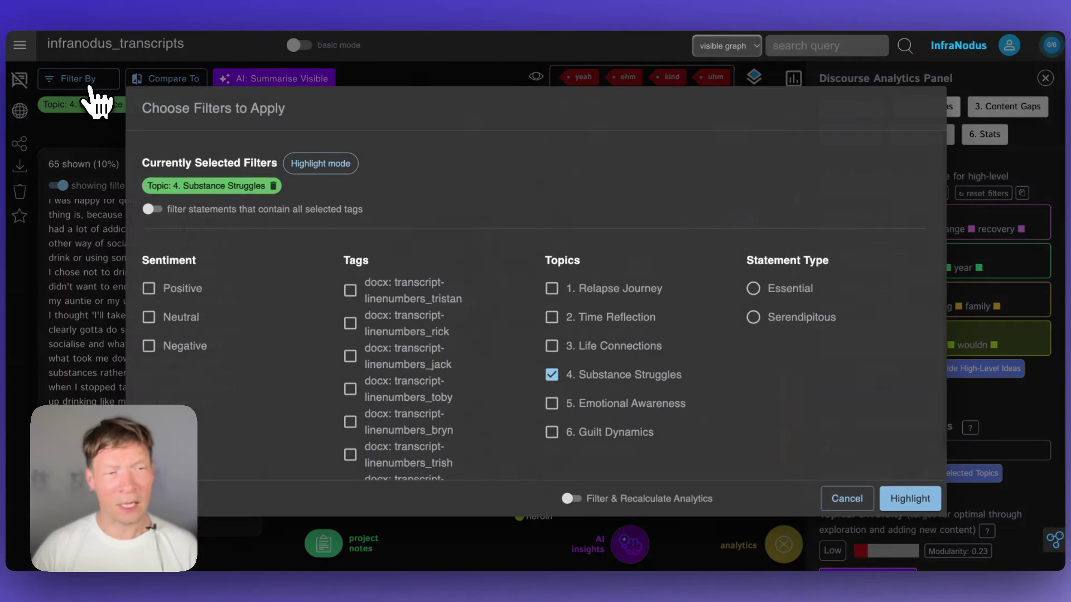
scroll(399, 373, down, 1)
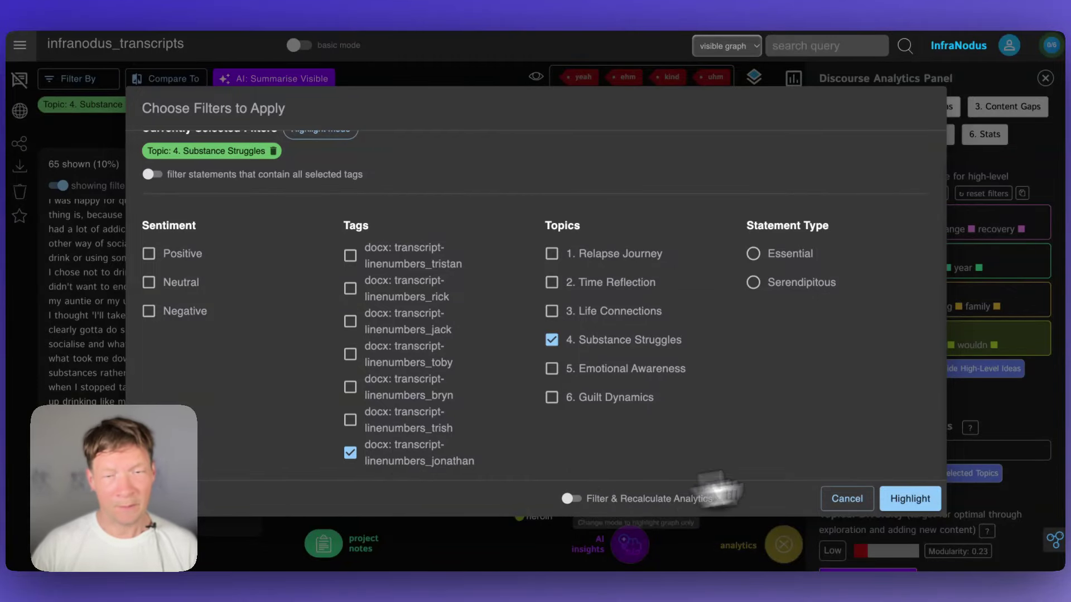
click(909, 499)
Read through the selected participant's statements on the Substance Struggles topic.
click(147, 203)
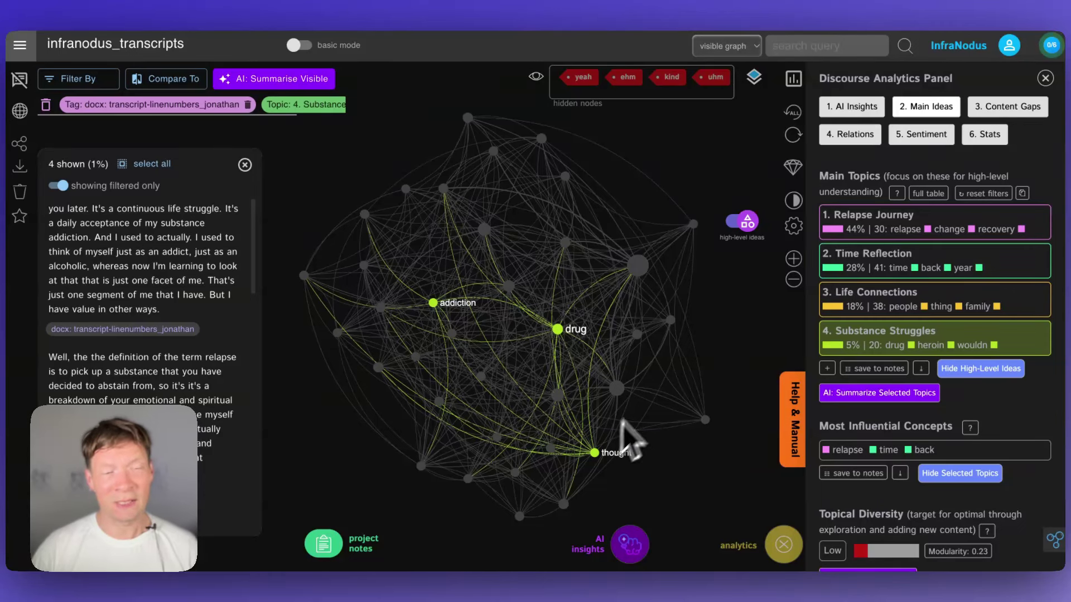
mouse_move(185, 285)
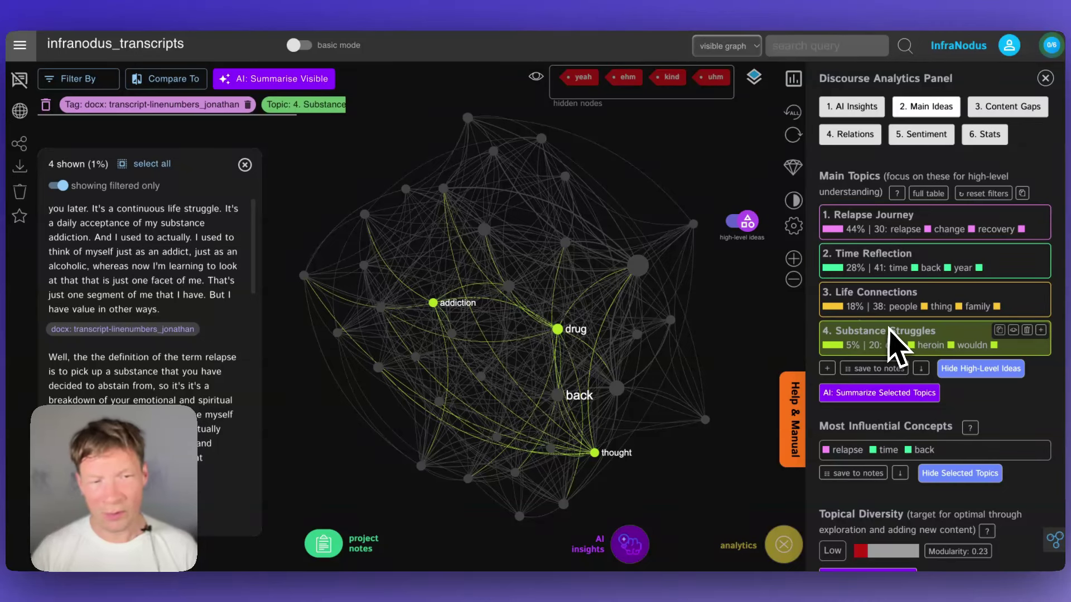
mouse_move(143, 366)
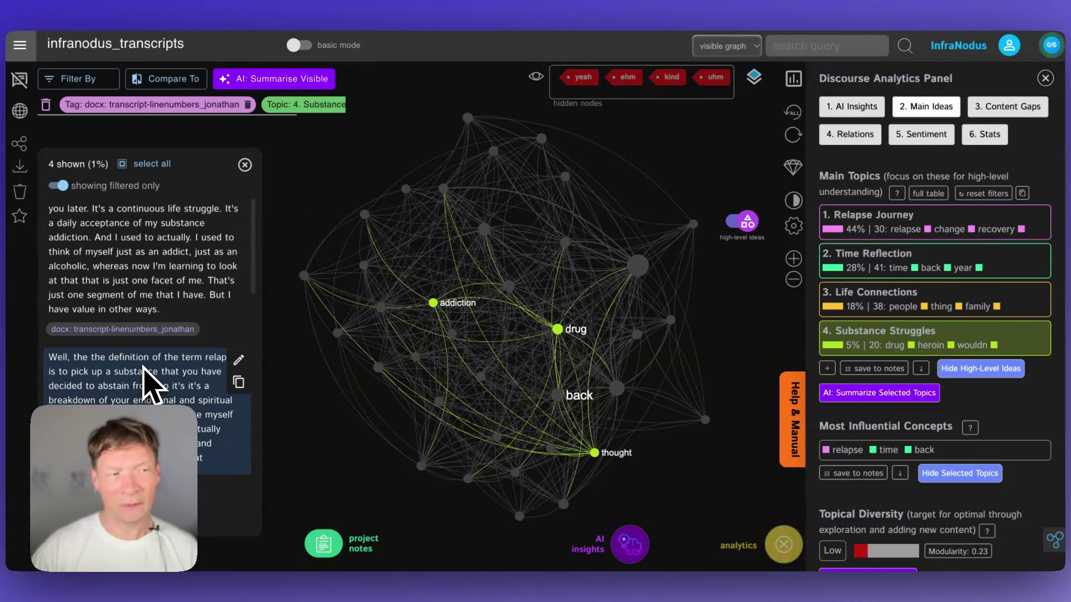
scroll(168, 329, down, 10)
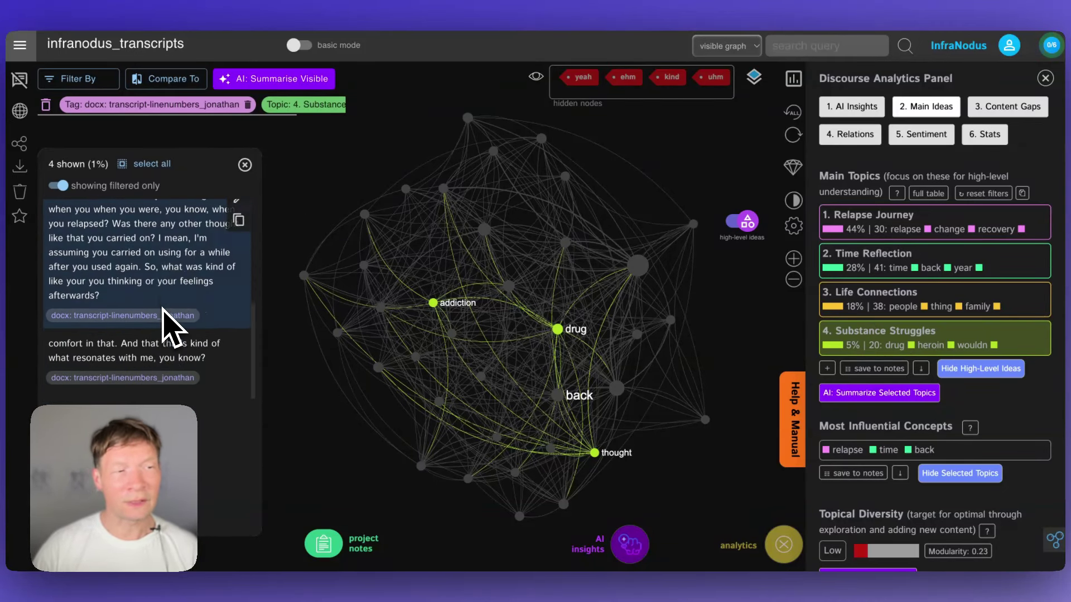
scroll(168, 329, up, 3)
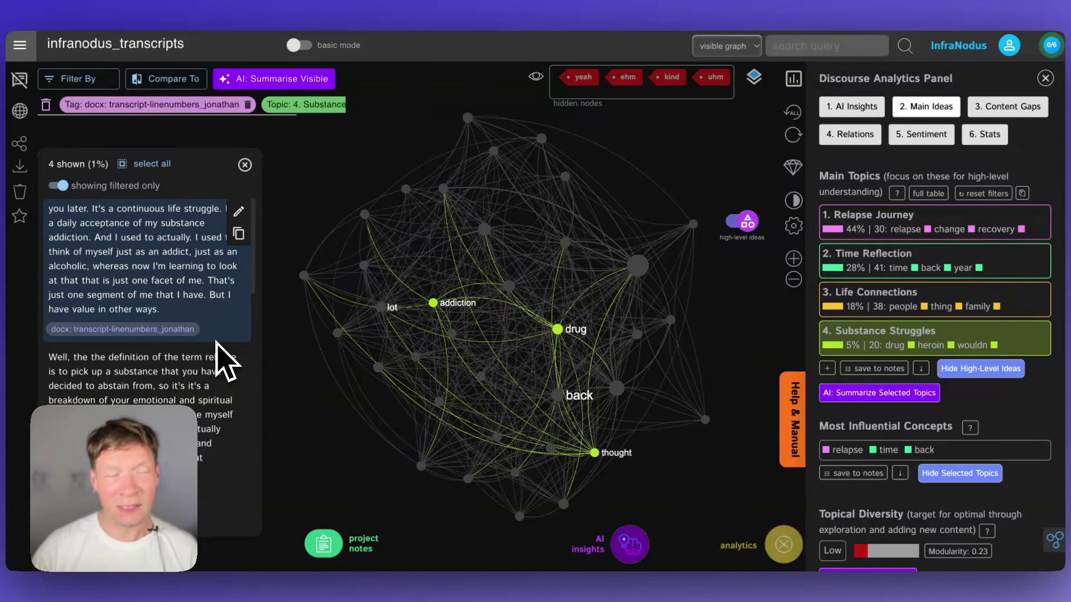
scroll(193, 343, down, 5)
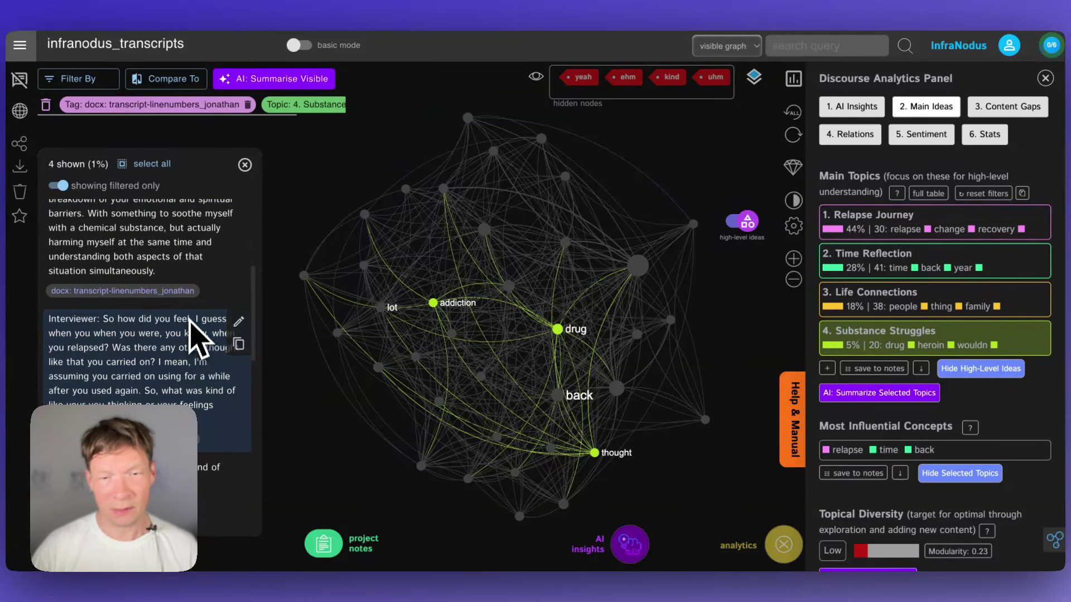
scroll(201, 334, up, 5)
Remove the Substance Struggles filter and select the experience, change and recovery nodes in the graph.
click(857, 333)
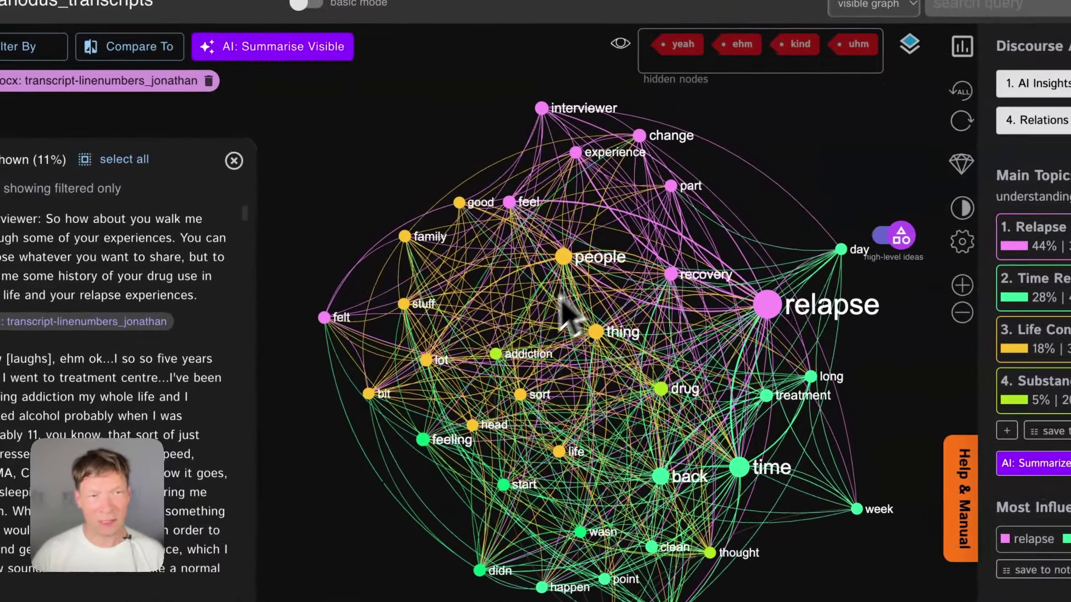
click(562, 165)
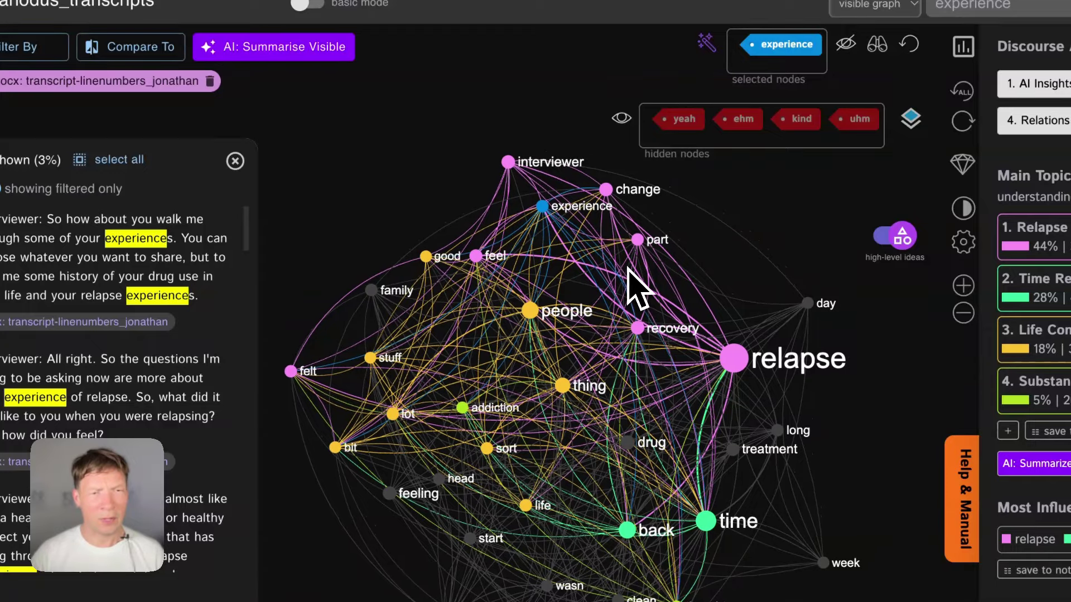
click(616, 194)
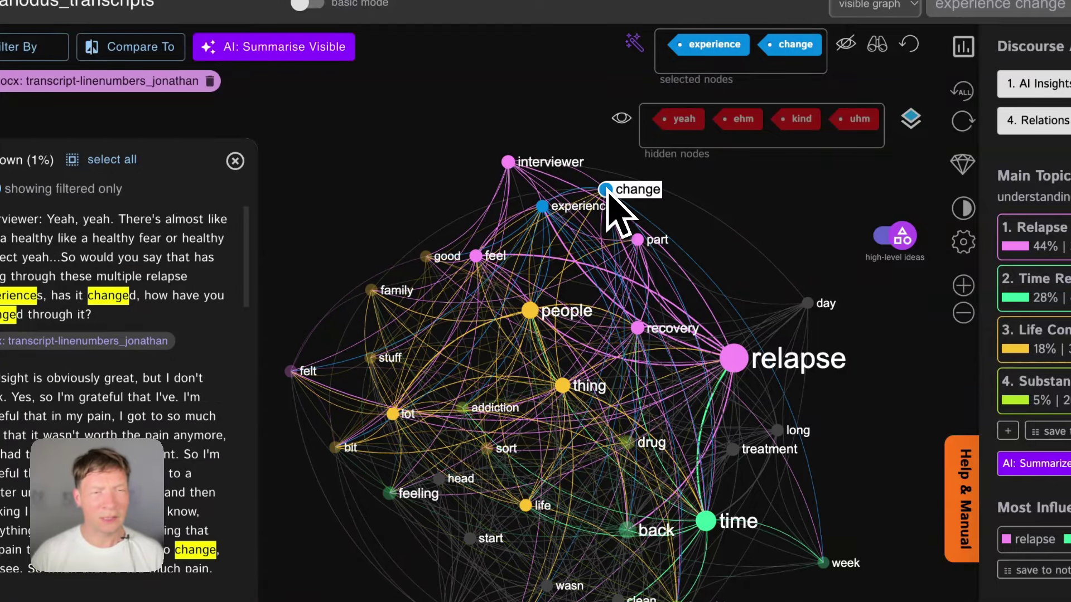
click(638, 329)
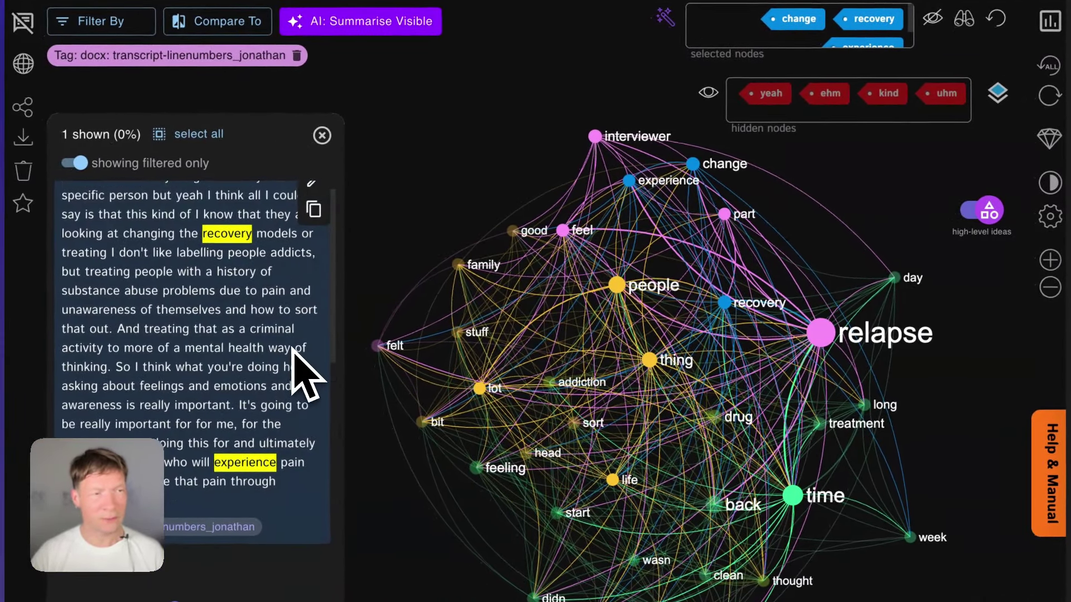
Examine the participant's statement that connects experience, change and recovery, checking the highlighted terms in context.
scroll(293, 349, down, 3)
scroll(269, 300, up, 4)
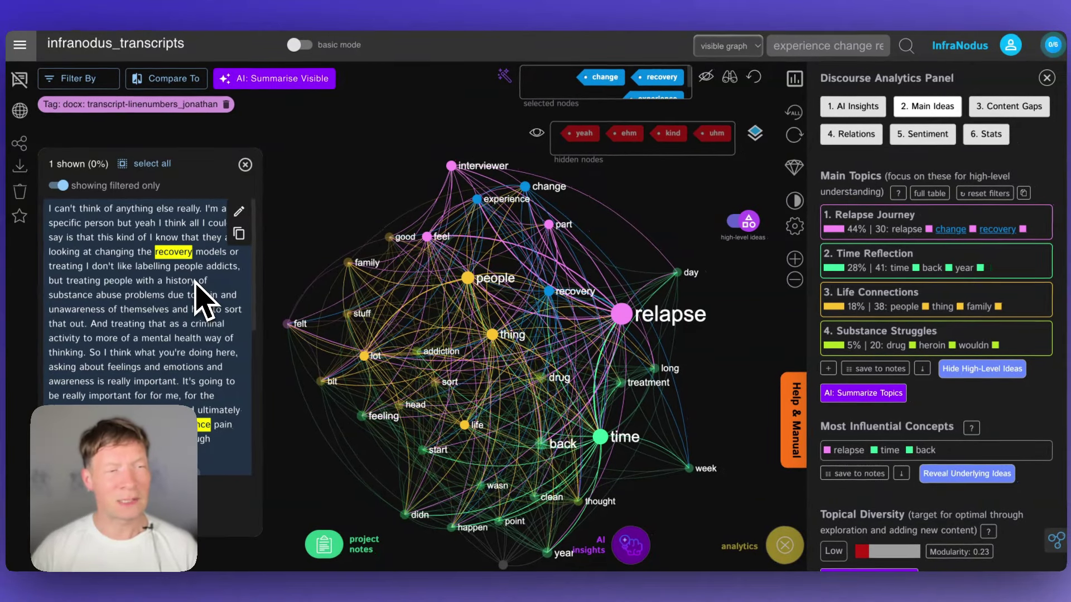
scroll(195, 296, down, 3)
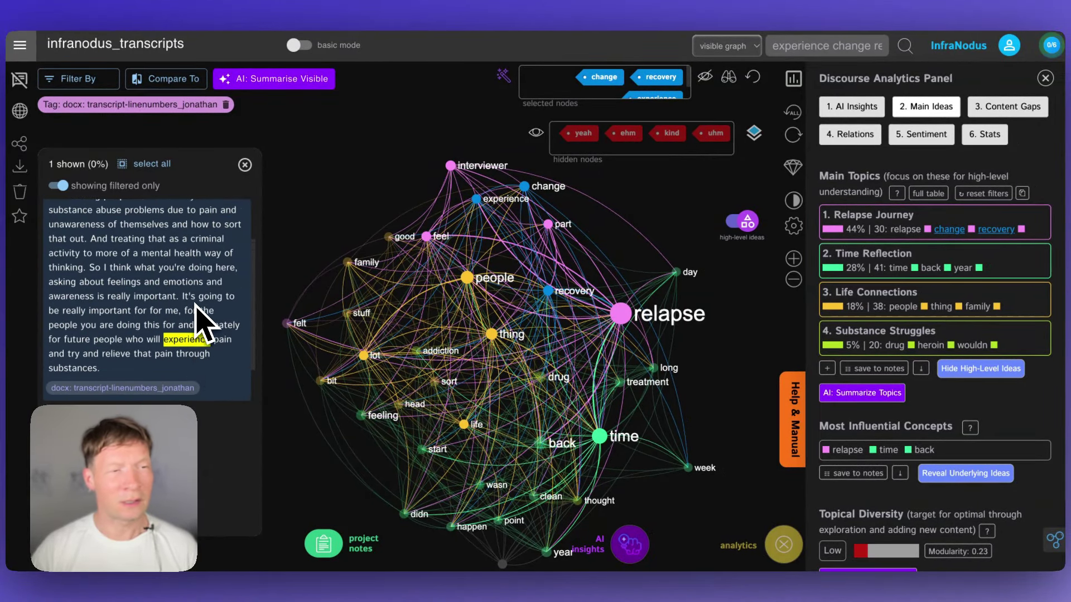
scroll(196, 323, up, 3)
scroll(195, 329, down, 5)
scroll(192, 335, up, 1)
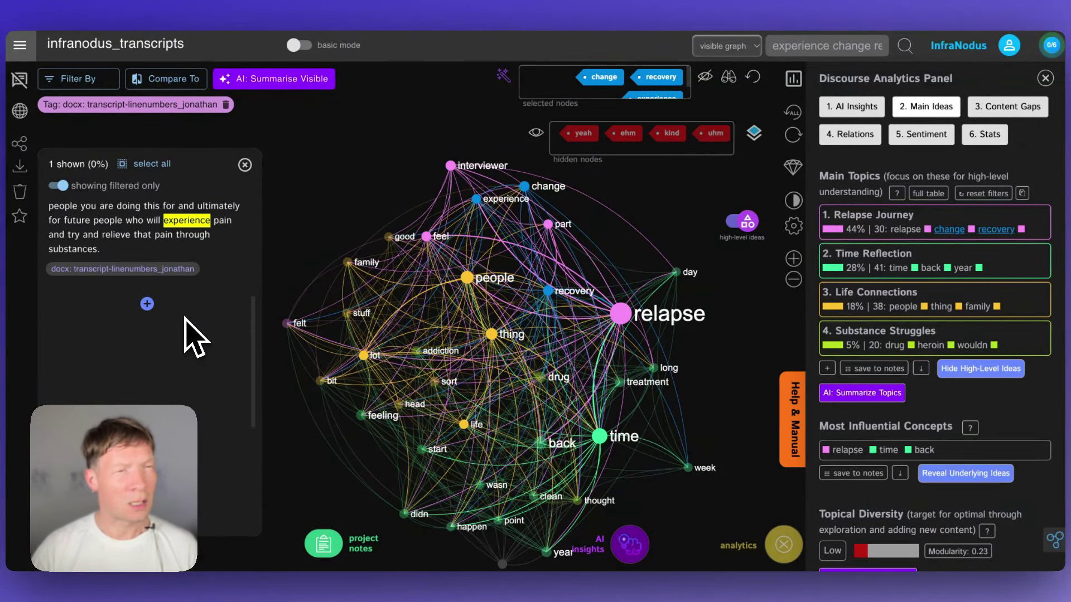
scroll(191, 334, up, 5)
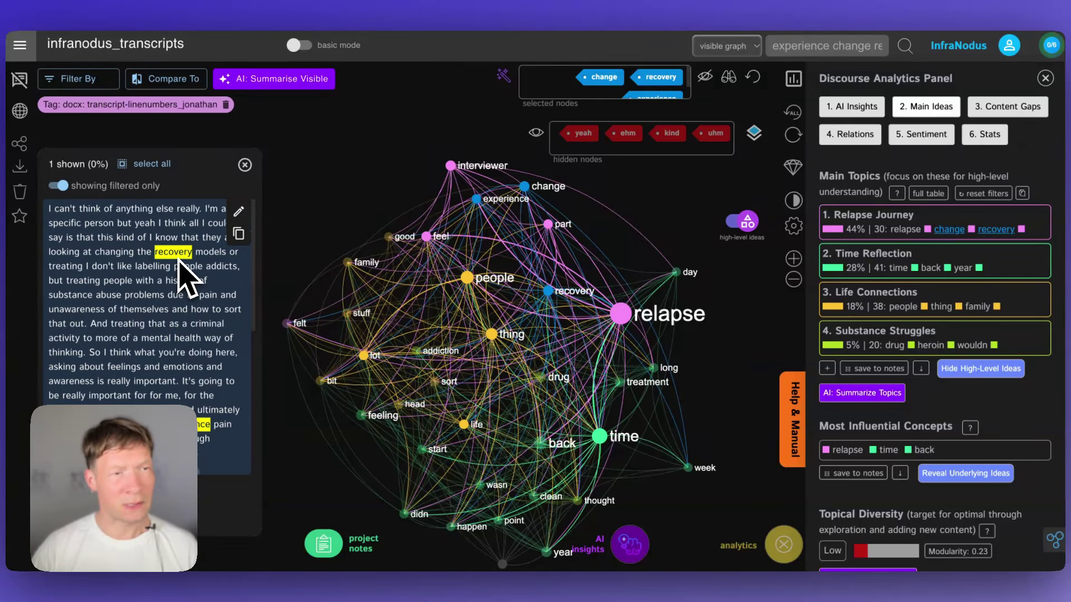
scroll(203, 270, down, 2)
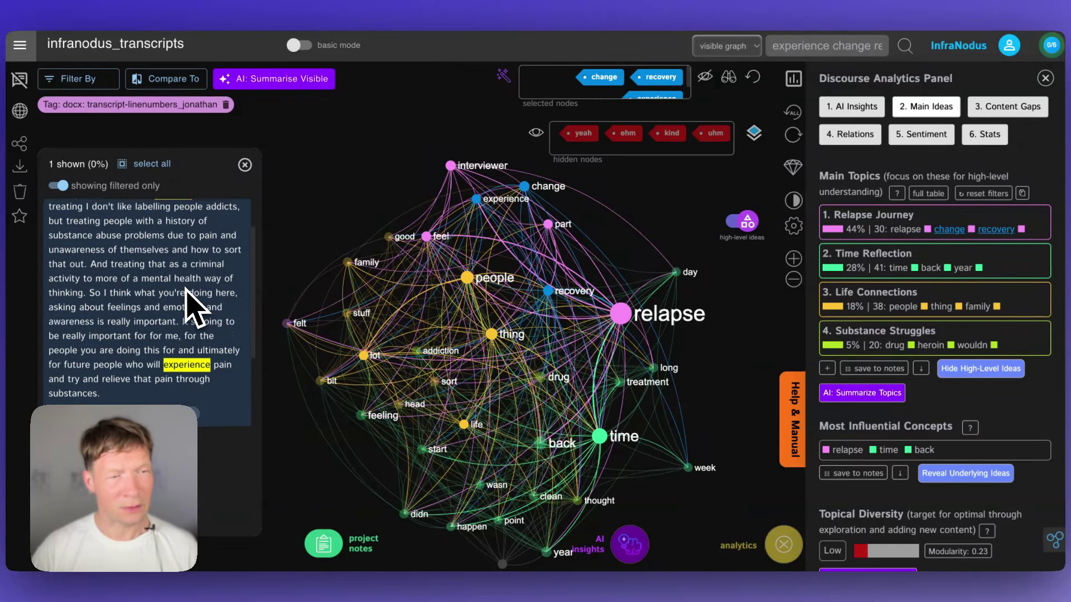
scroll(196, 302, up, 1)
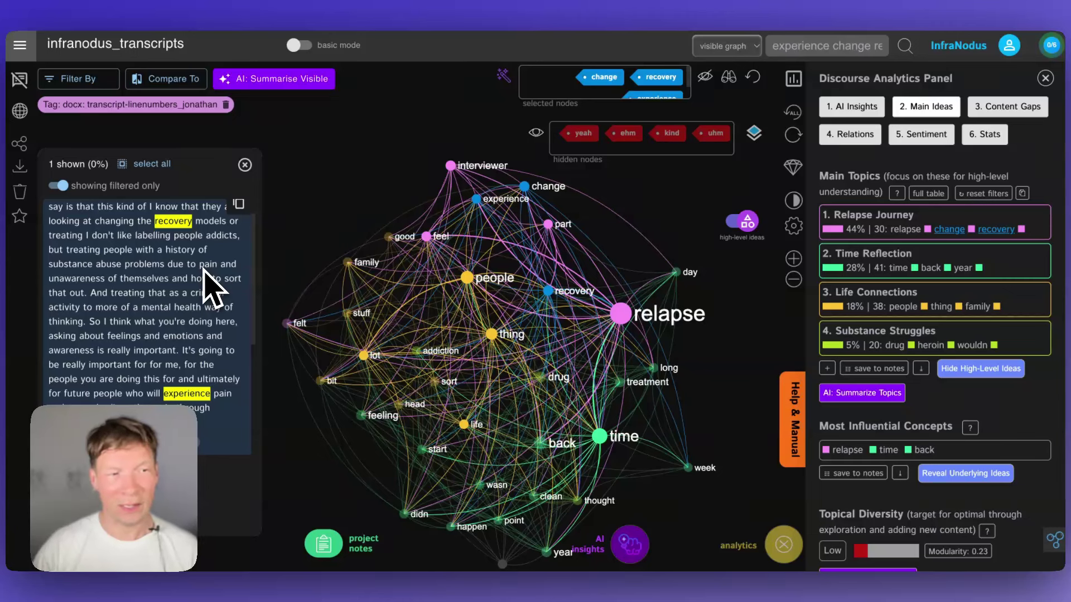
scroll(218, 267, up, 1)
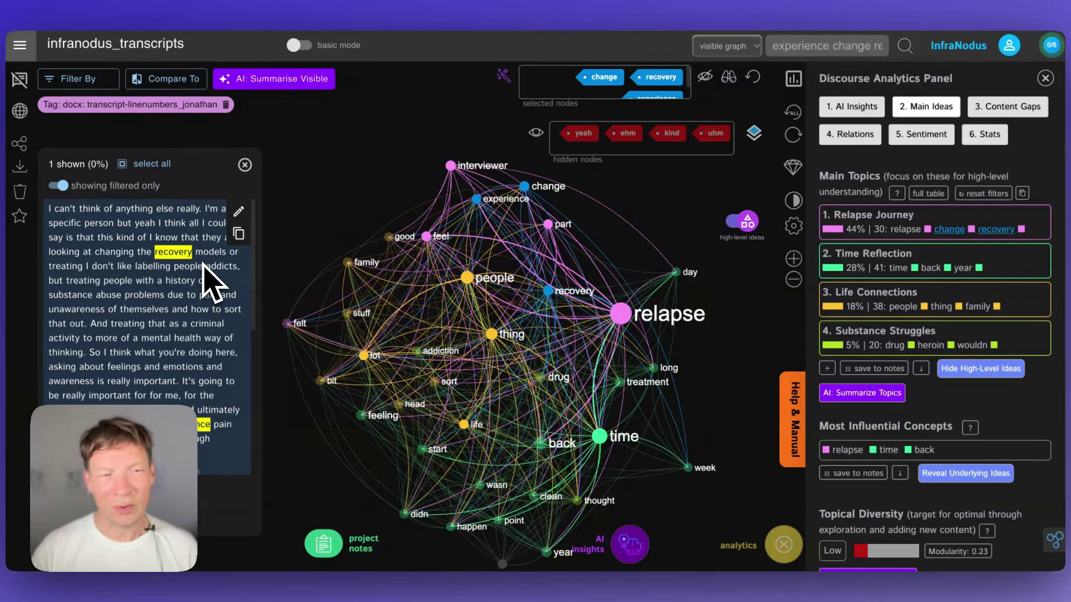
Deselect the recovery, experience and change nodes and remove the participant's transcript filter.
click(551, 293)
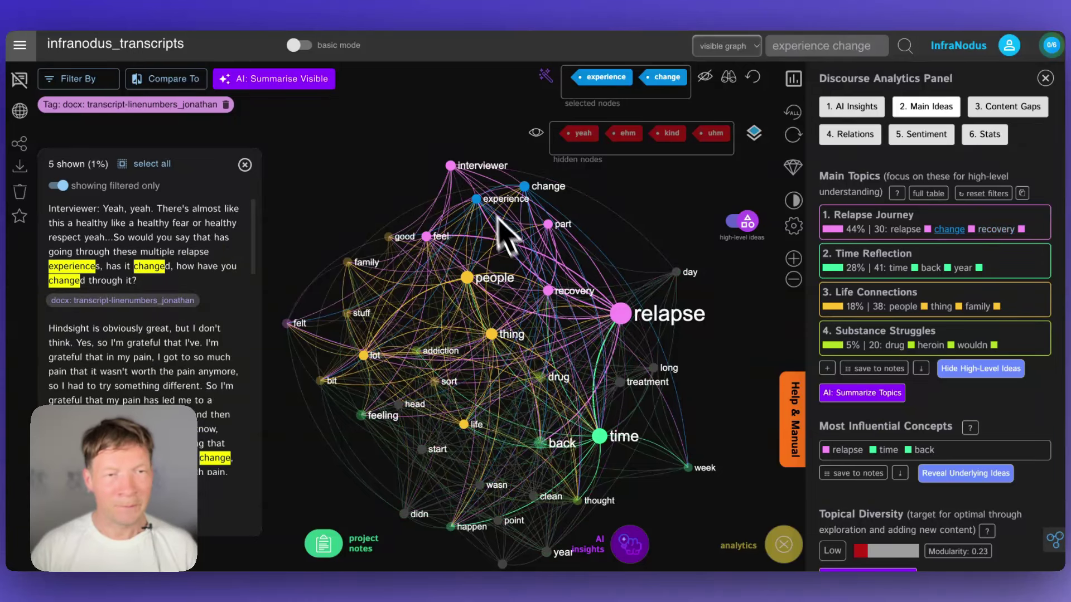
click(475, 199)
click(525, 187)
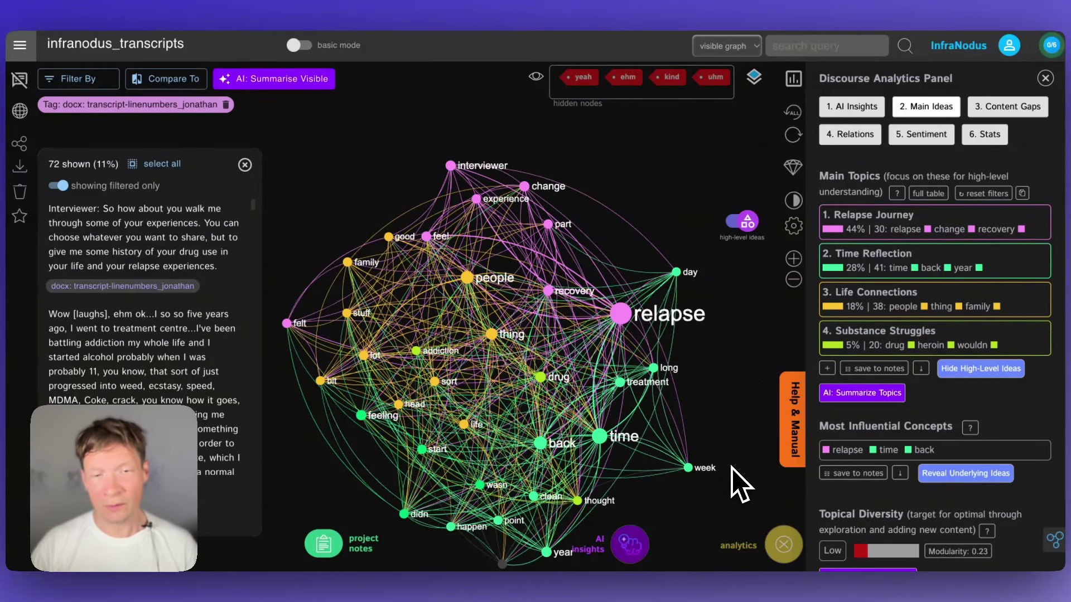
drag(736, 483, 729, 435)
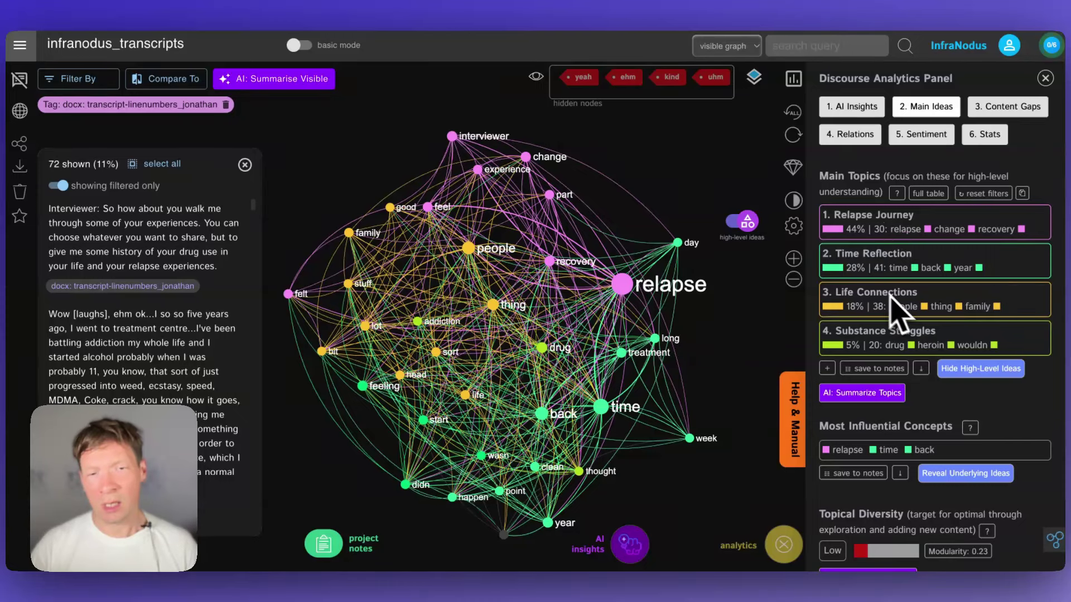
click(225, 105)
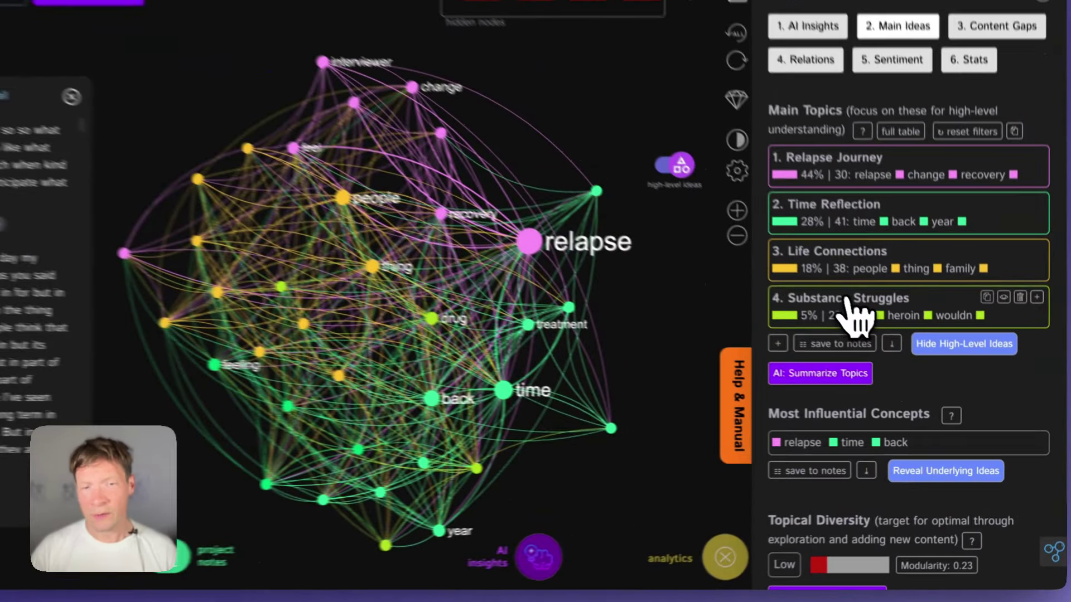
Try to generate an AI summary for the Substance Struggles topic and skim the generated text.
click(884, 331)
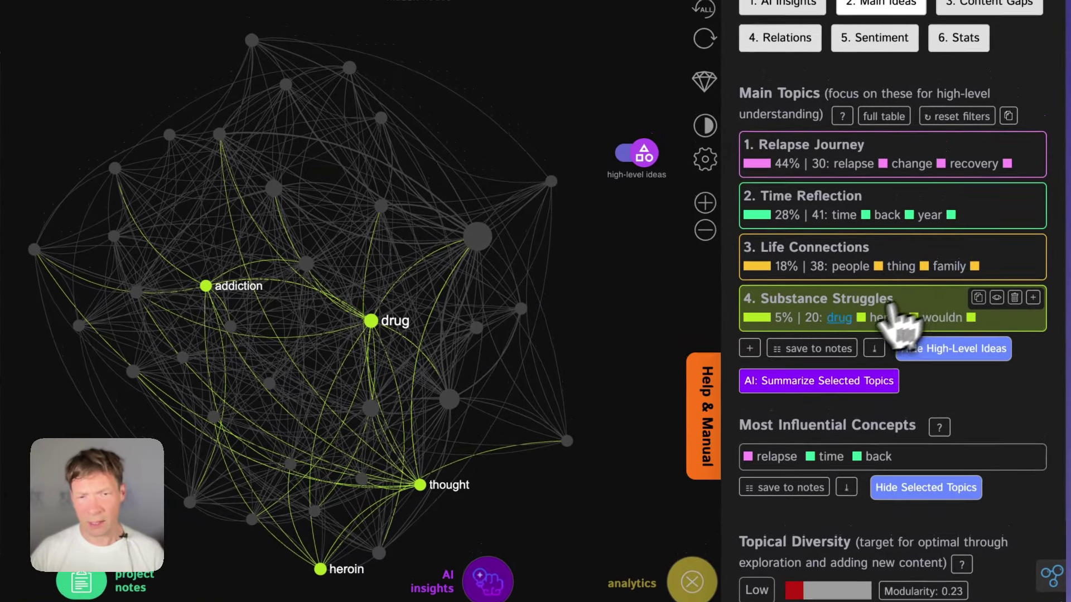
double_click(823, 304)
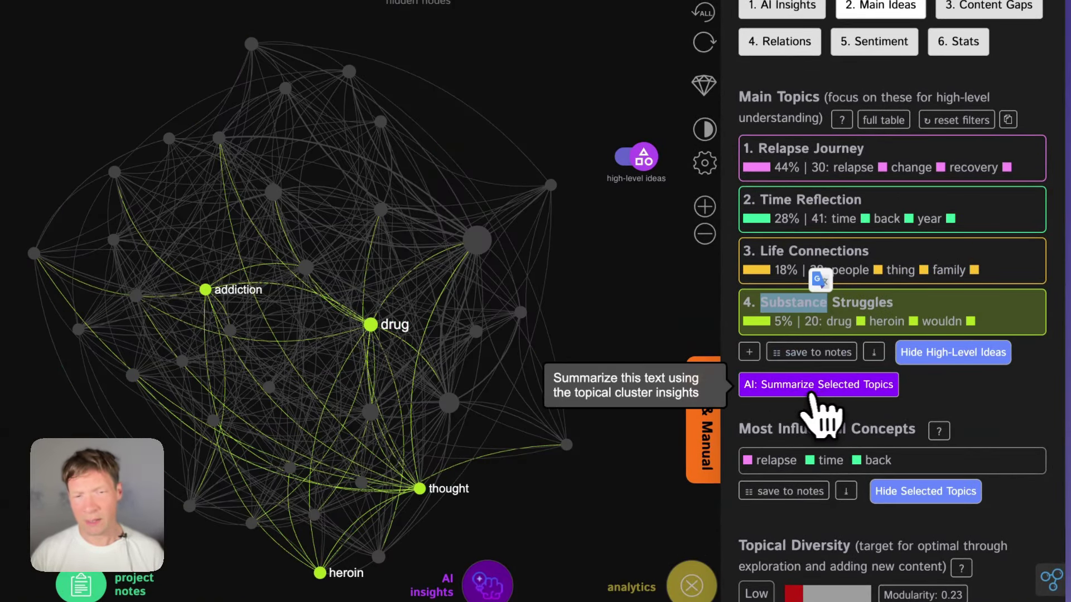
click(785, 386)
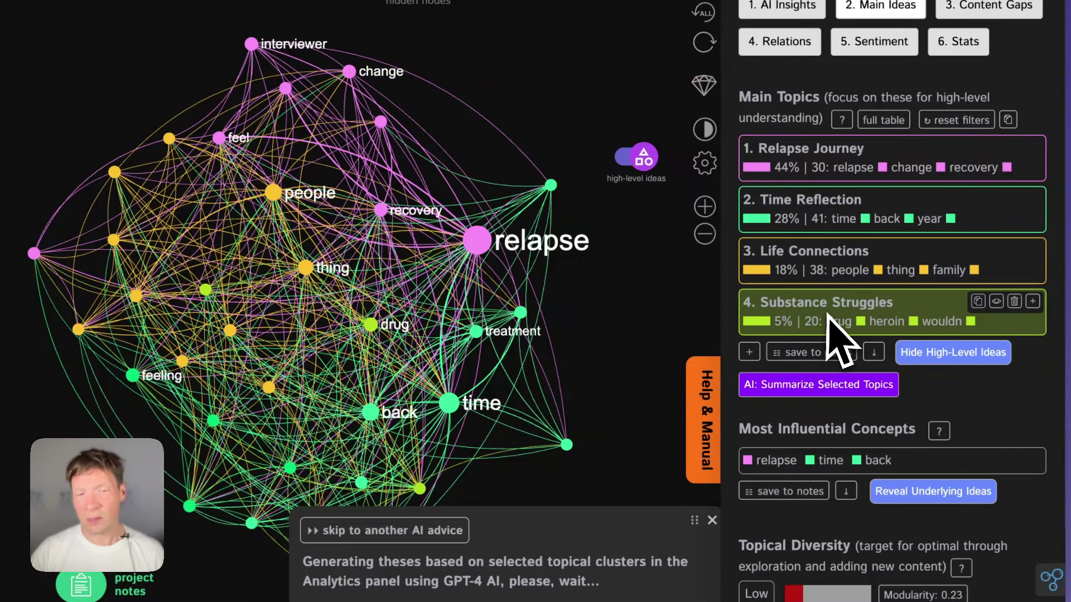
scroll(631, 430, down, 5)
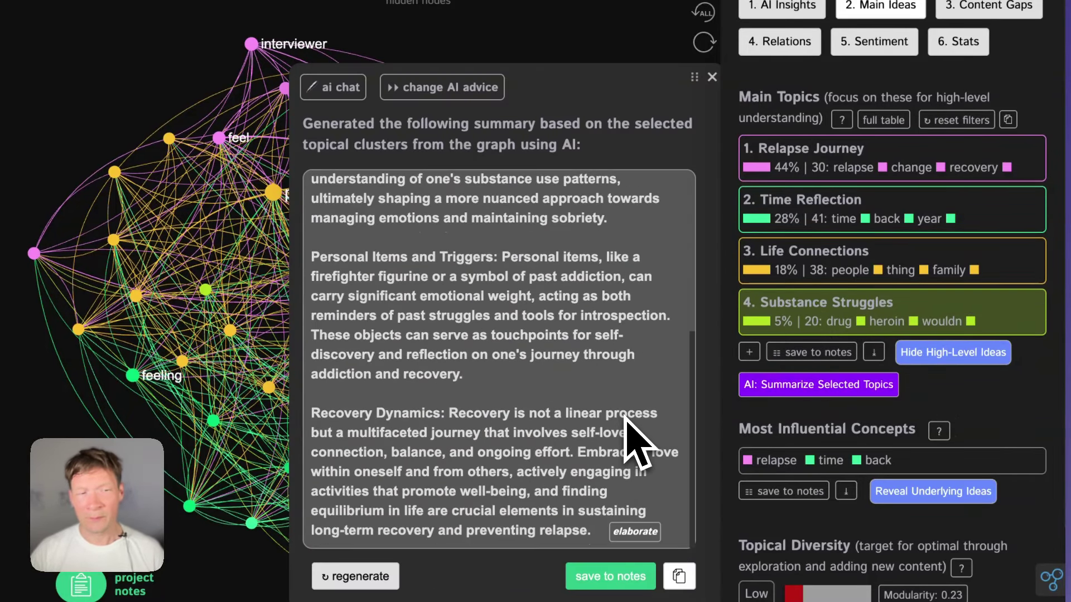
Reselect the Substance Struggles topic and generate a new AI summary of only that topic.
click(825, 313)
click(818, 303)
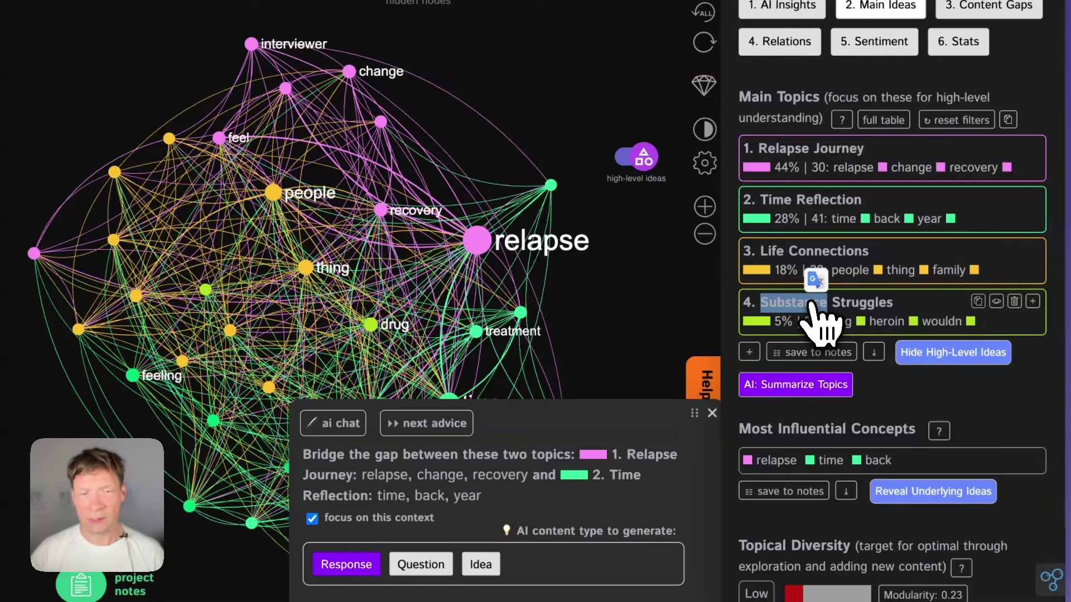
click(816, 313)
click(816, 385)
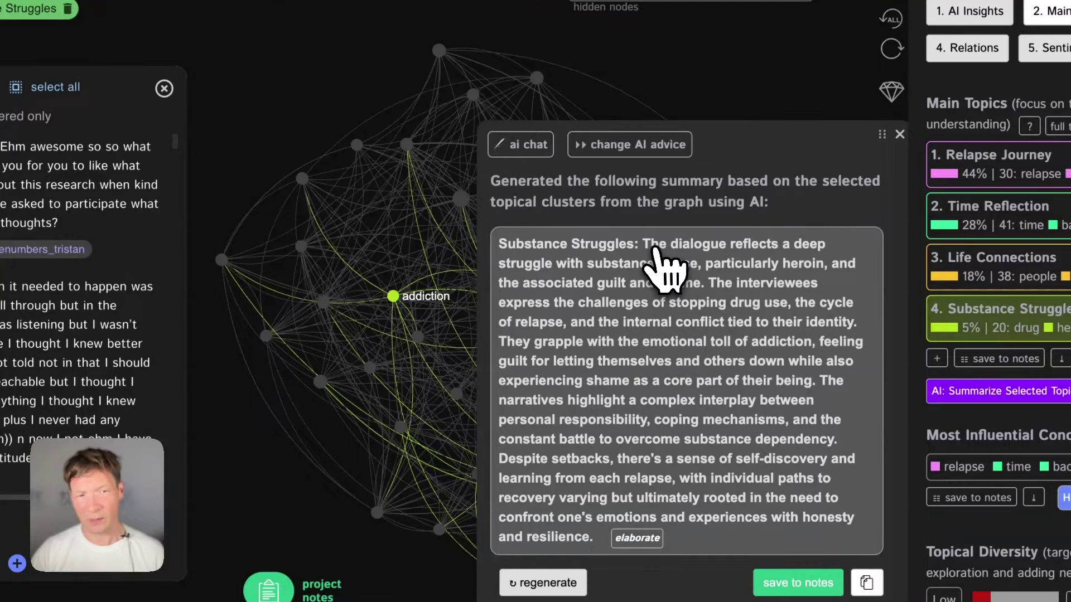
Read through the transcript statements filtered by the Substance Struggles topic alongside its AI summary, and close the summary.
scroll(112, 329, down, 10)
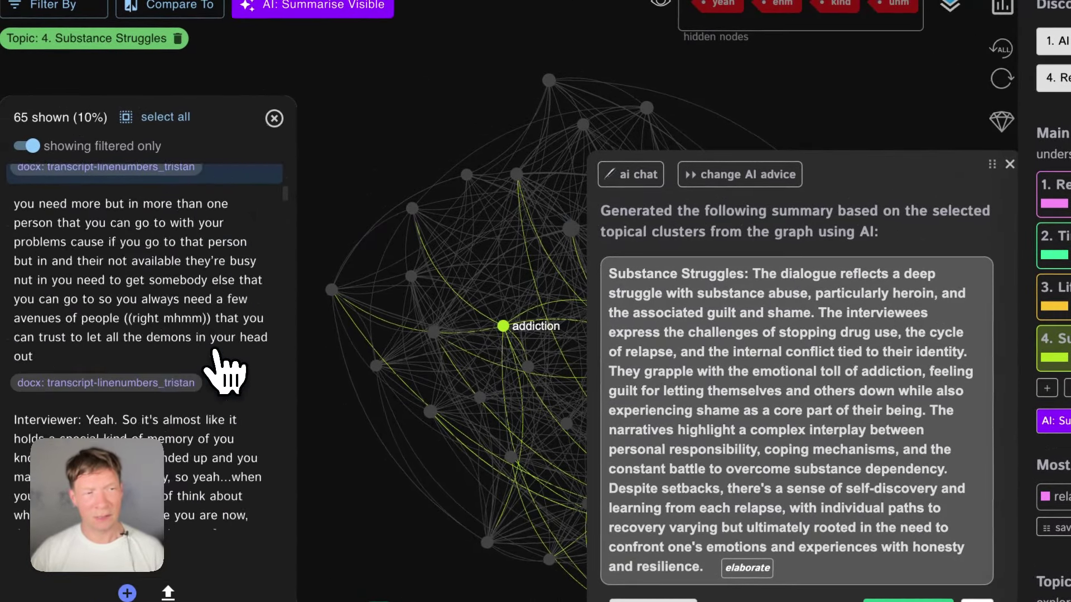
scroll(226, 371, down, 10)
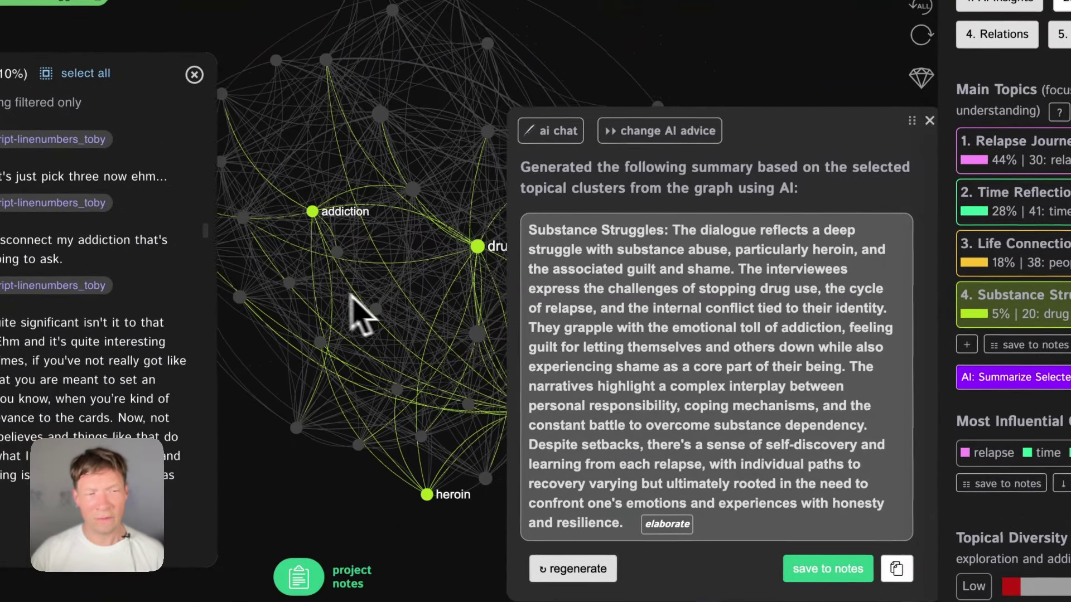
drag(350, 295, 286, 292)
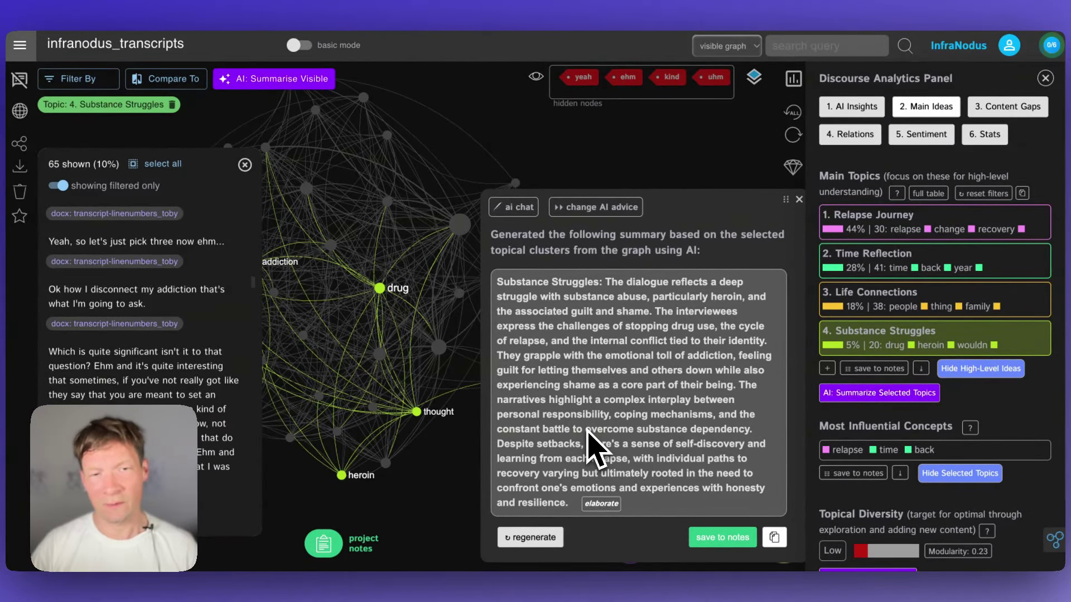
click(799, 199)
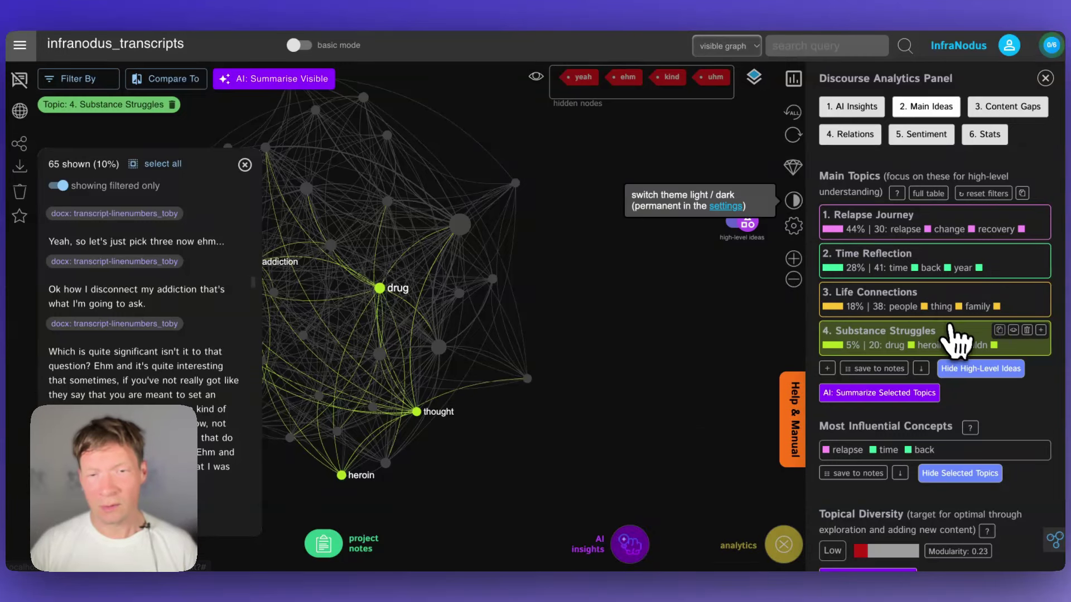
Deselect the Substance Struggles topic, generate AI summaries of all main topics, skim them and close the summary window.
click(952, 339)
drag(526, 323, 689, 362)
click(882, 393)
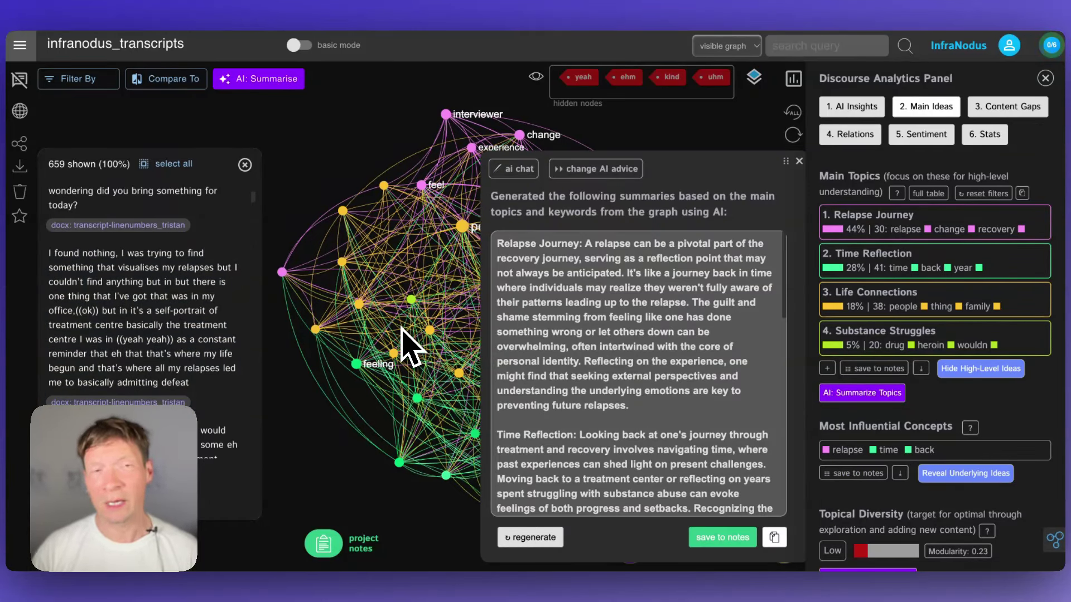
scroll(616, 432, down, 10)
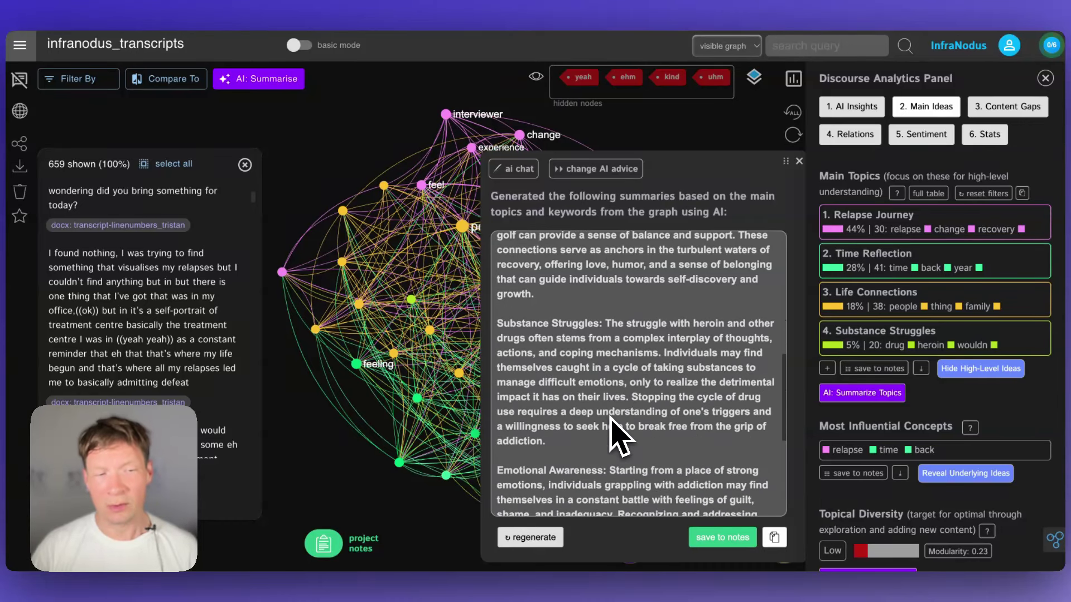
scroll(619, 438, up, 10)
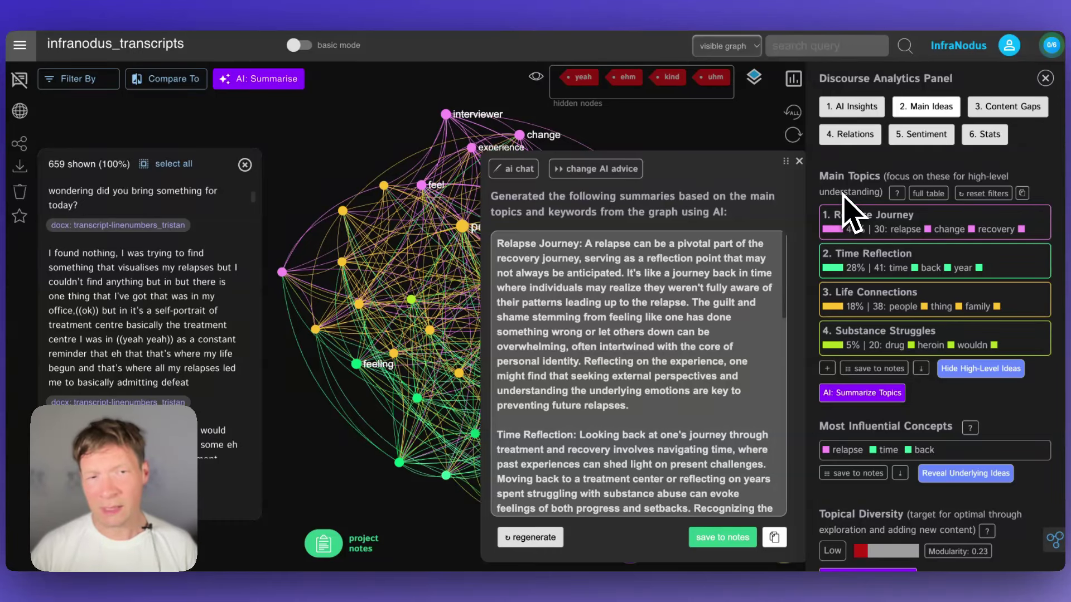
click(799, 161)
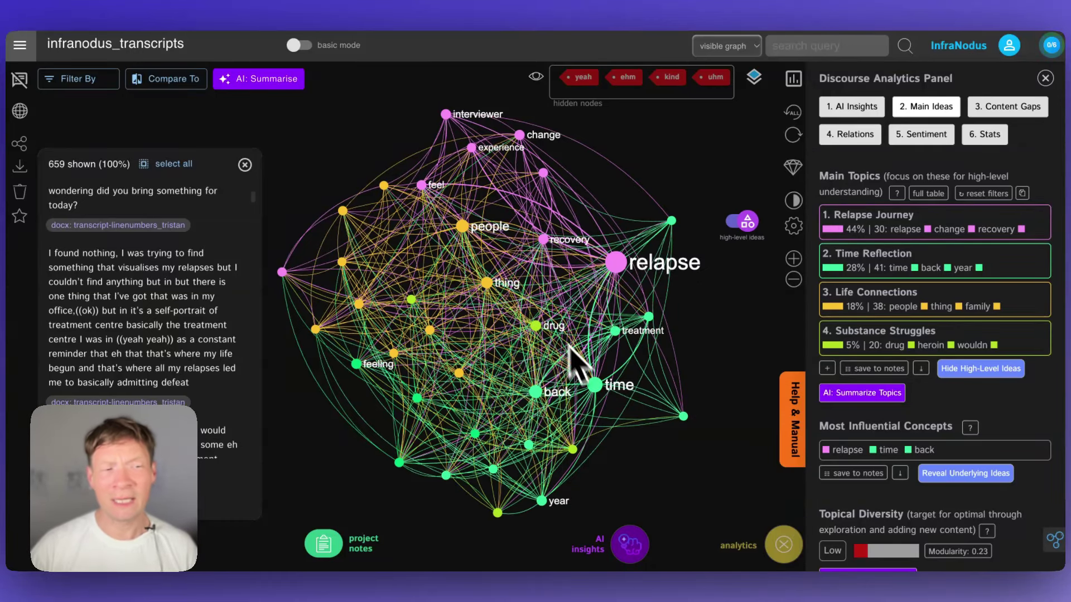
Switch to ChatGPT and examine both responses on shame, guilt and redemption, checking the participants' quotes and source references.
click(874, 233)
click(874, 233)
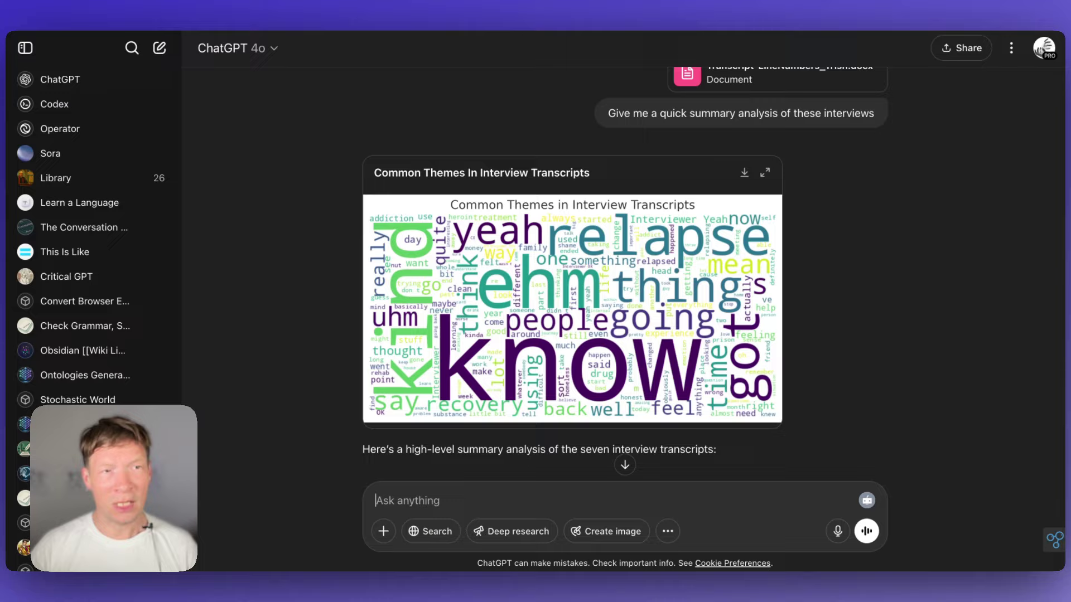
scroll(564, 232, down, 20)
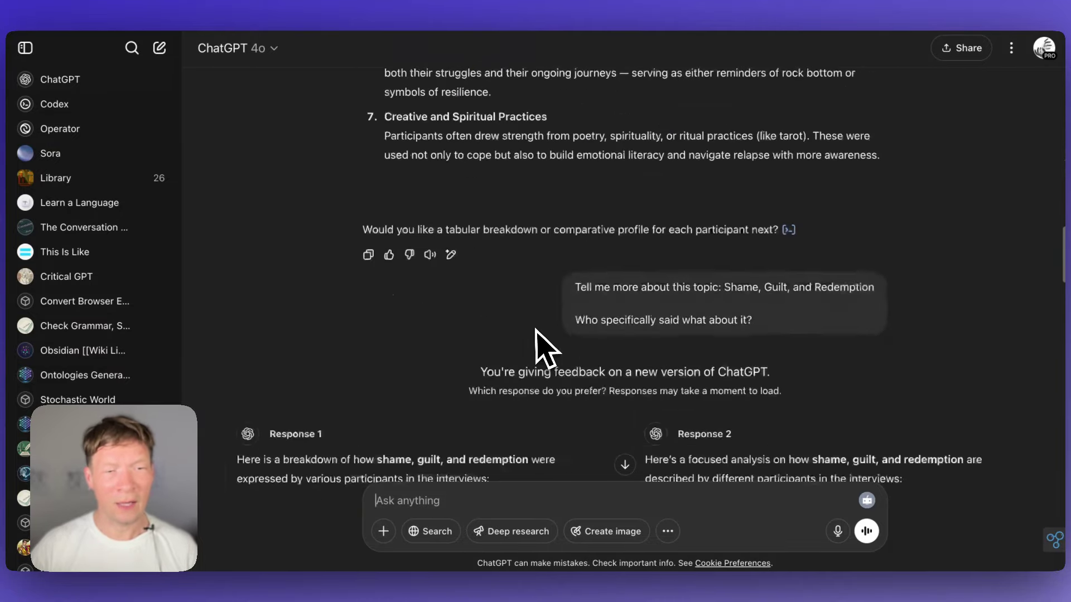
scroll(639, 437, down, 15)
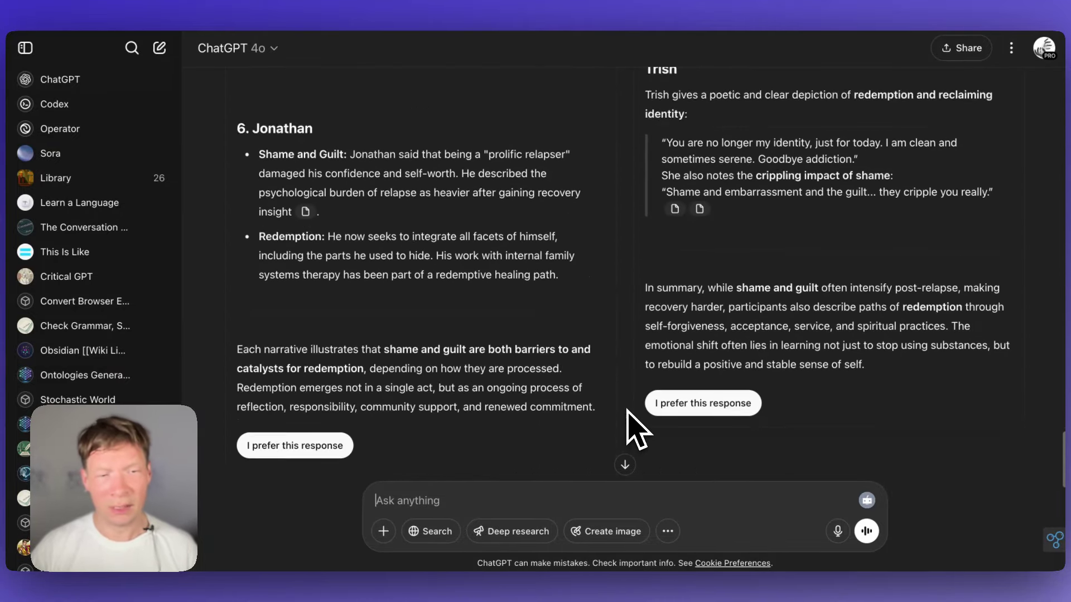
scroll(787, 190, up, 3)
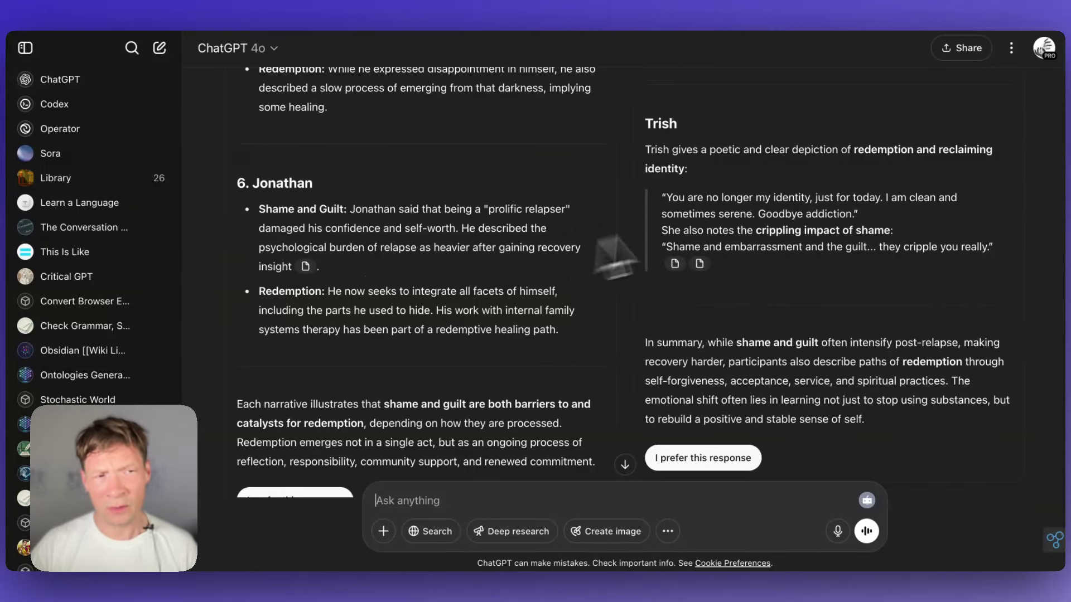
drag(348, 213, 407, 279)
click(714, 232)
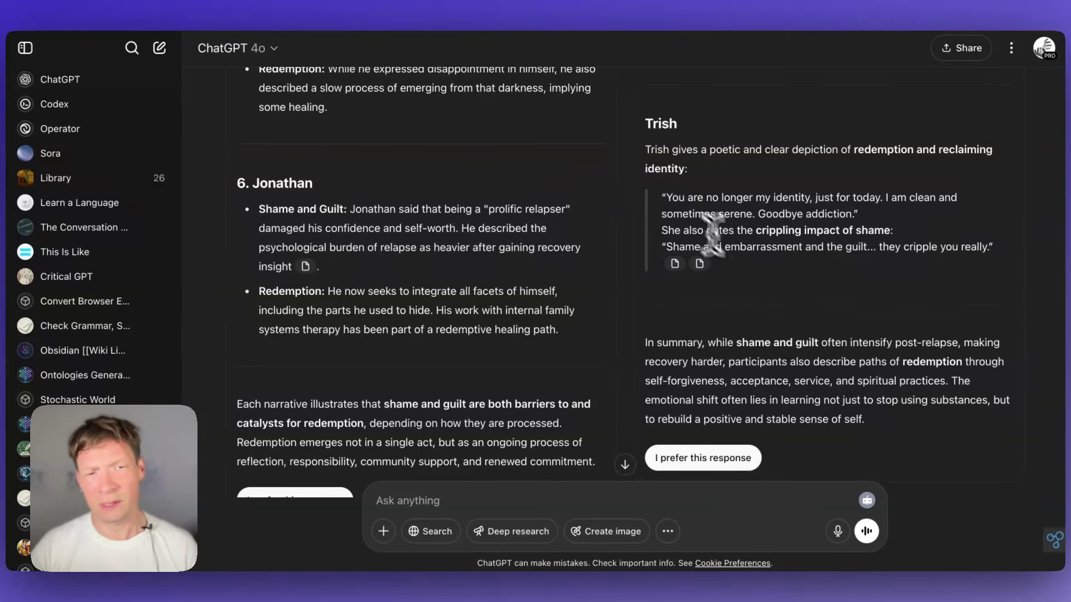
scroll(606, 339, down, 3)
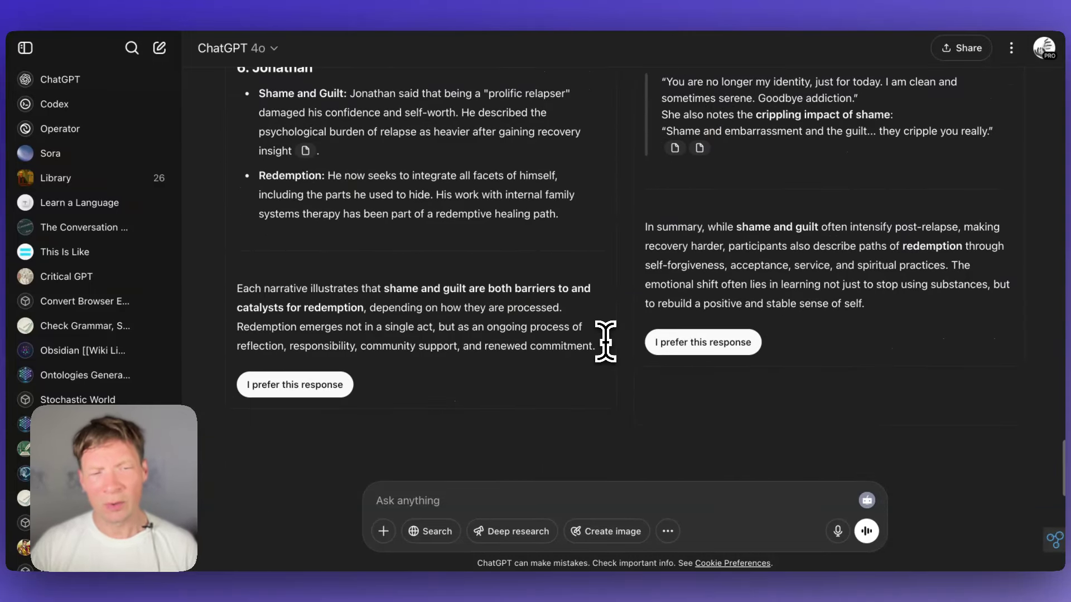
scroll(580, 301, up, 15)
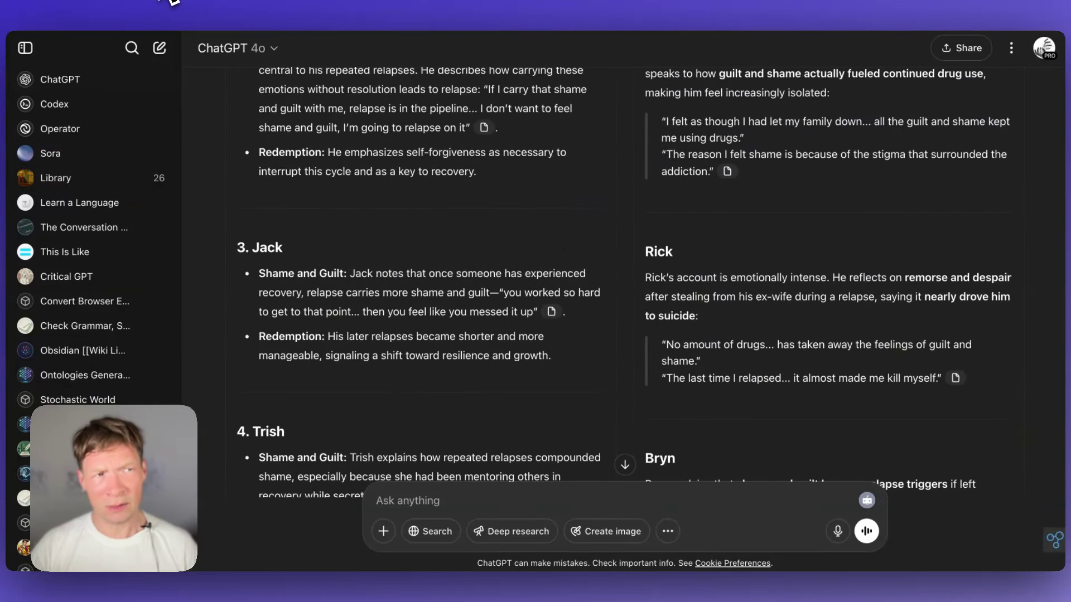
Switch back to InfraNodus and inspect the graph connections around the relapse and recovery nodes.
key(super+Tab)
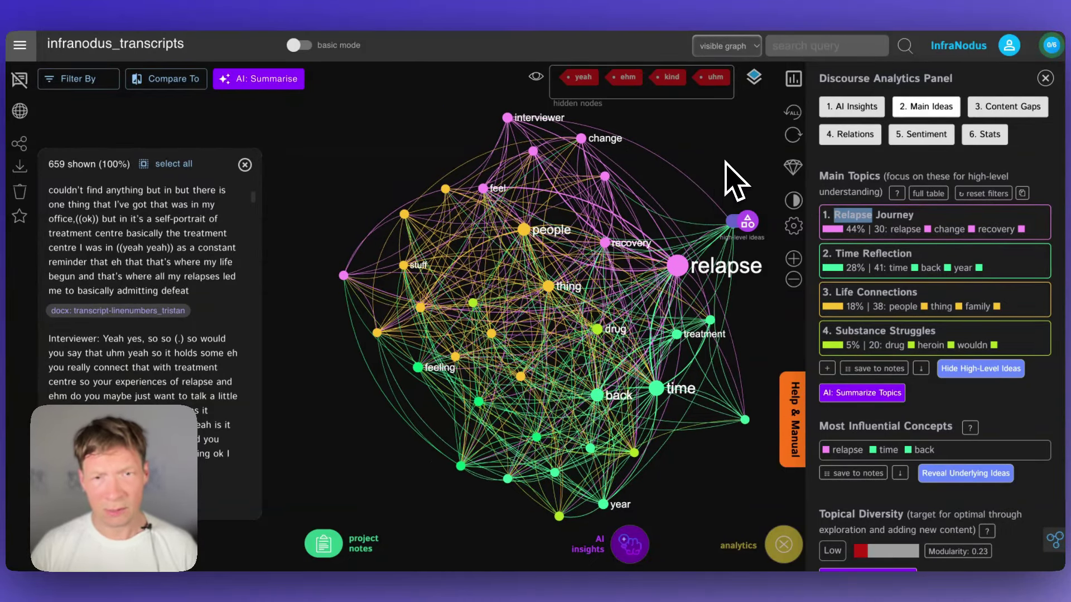
scroll(731, 179, up, 3)
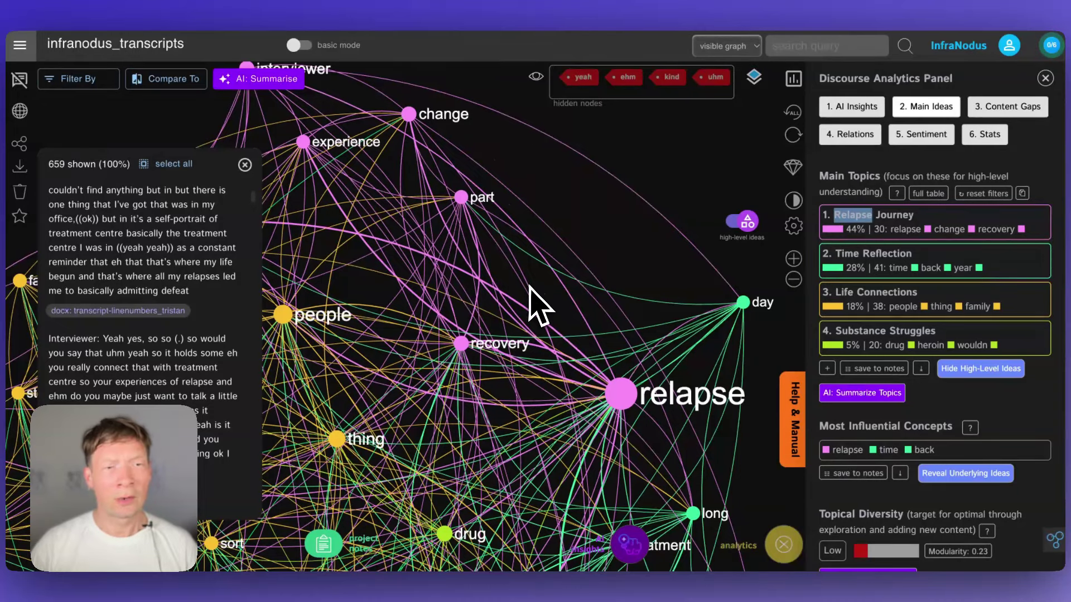
scroll(586, 251, down, 3)
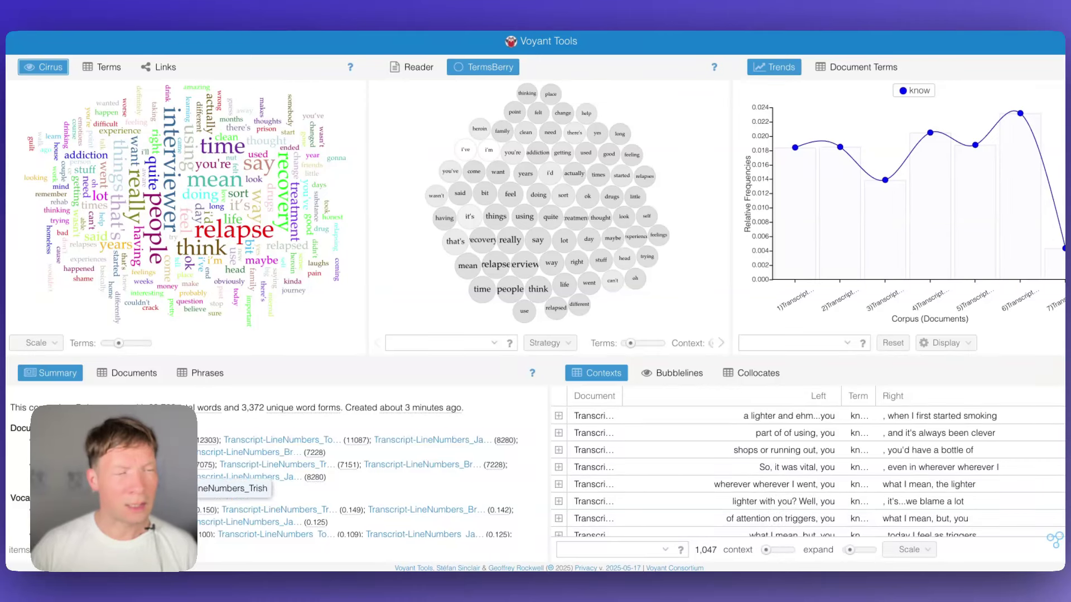
Switch to Voyant Tools and review the corpus summary and the word statistics of each transcript document.
scroll(212, 475, down, 5)
scroll(212, 474, up, 5)
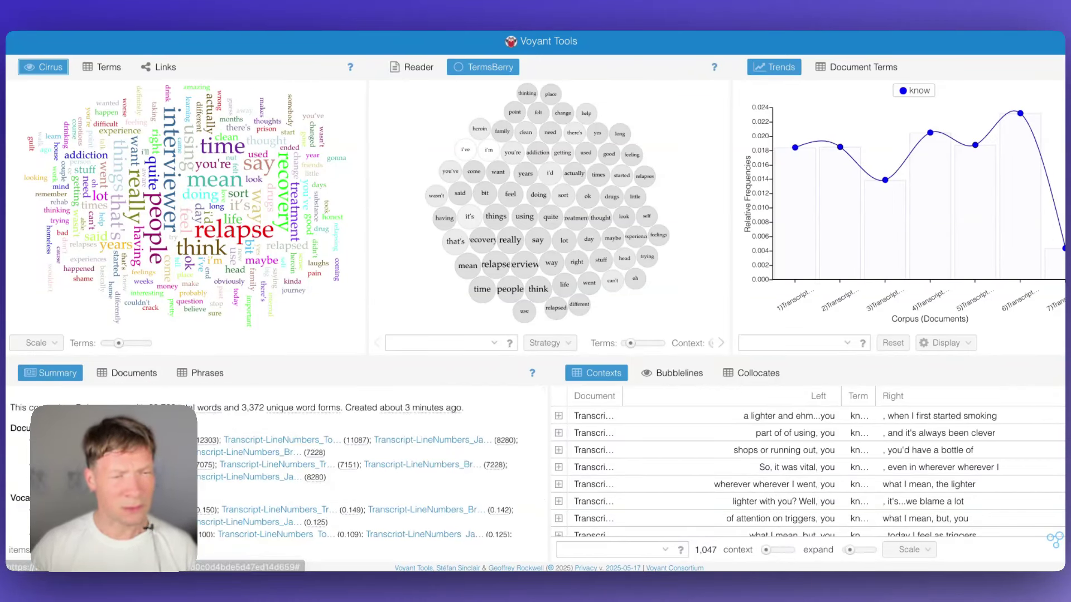
scroll(257, 474, down, 2)
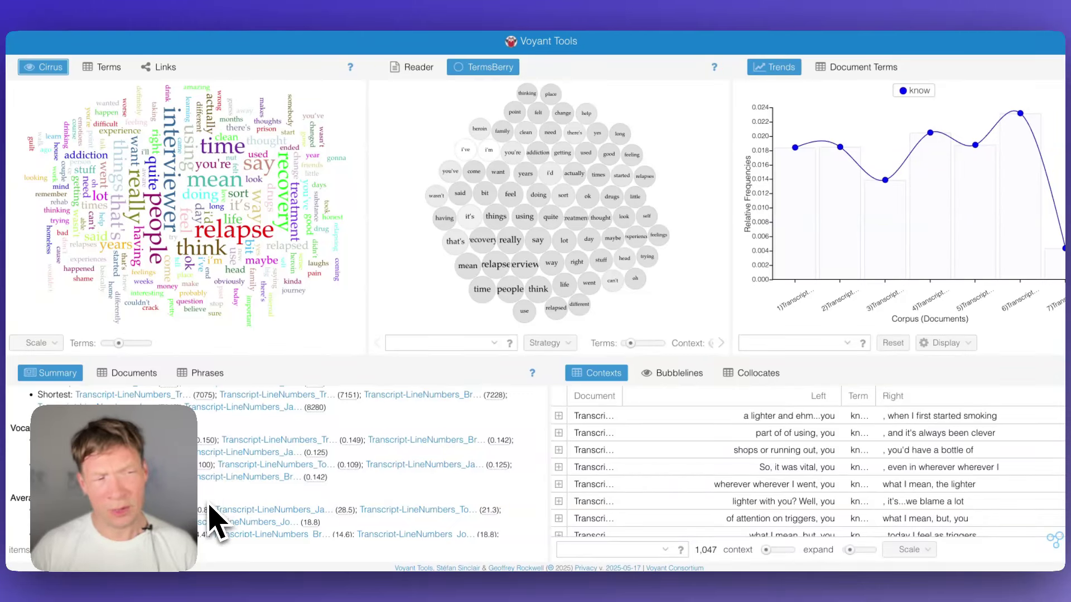
scroll(218, 502, up, 2)
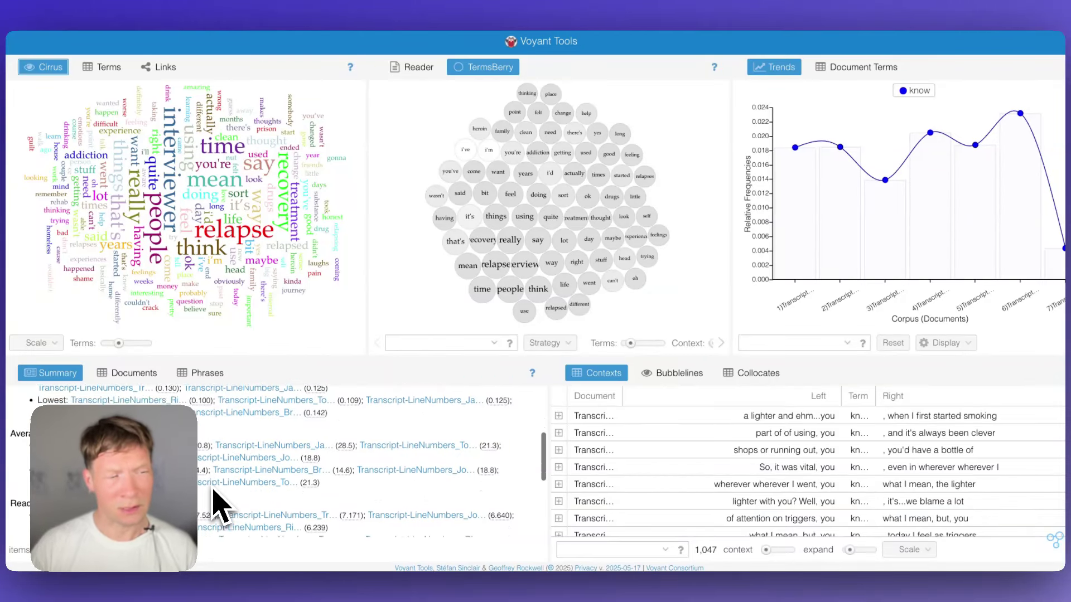
click(134, 373)
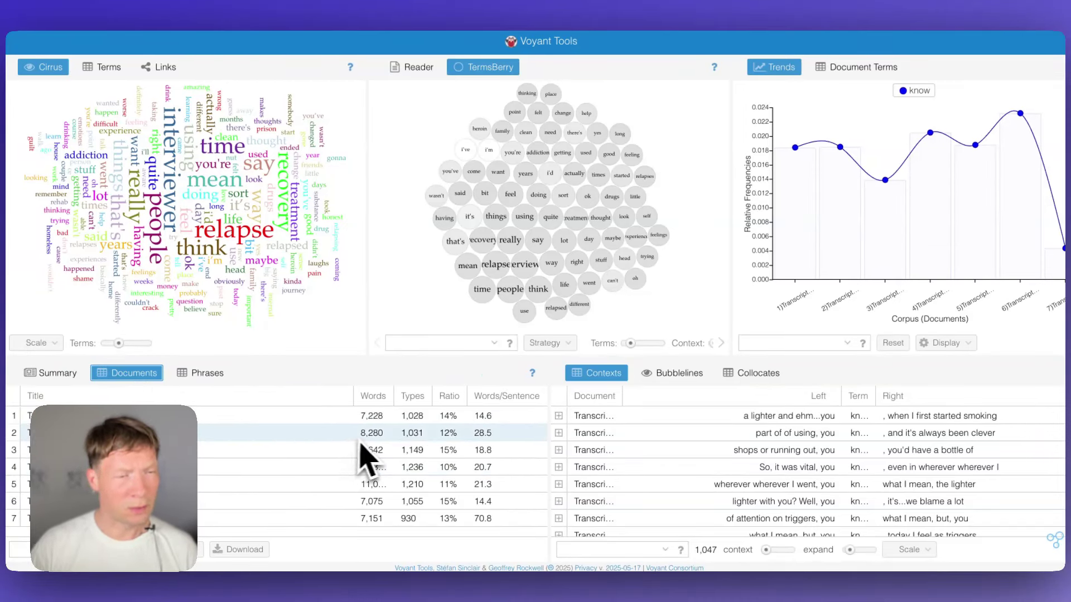
click(76, 374)
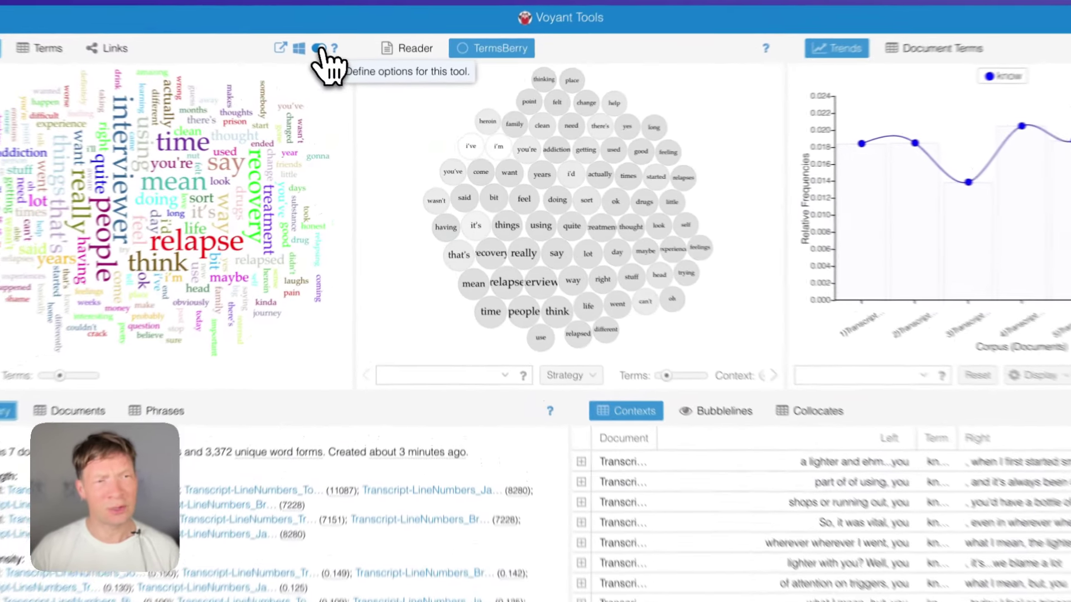
Inspect the stopword list in the word cloud's options and close the options dialog.
click(337, 67)
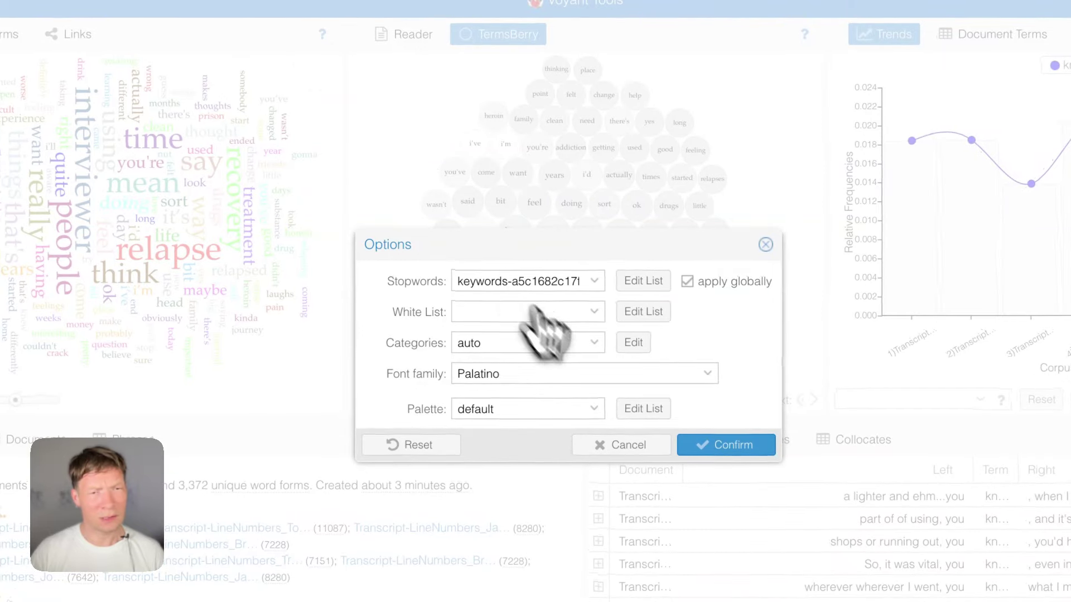
click(641, 282)
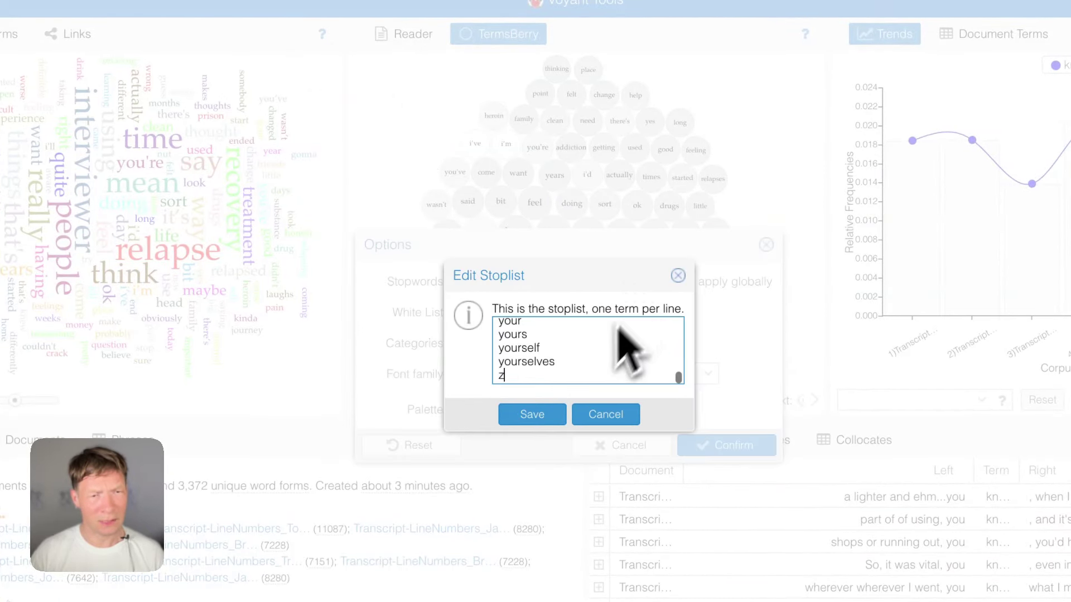
scroll(528, 357, up, 2)
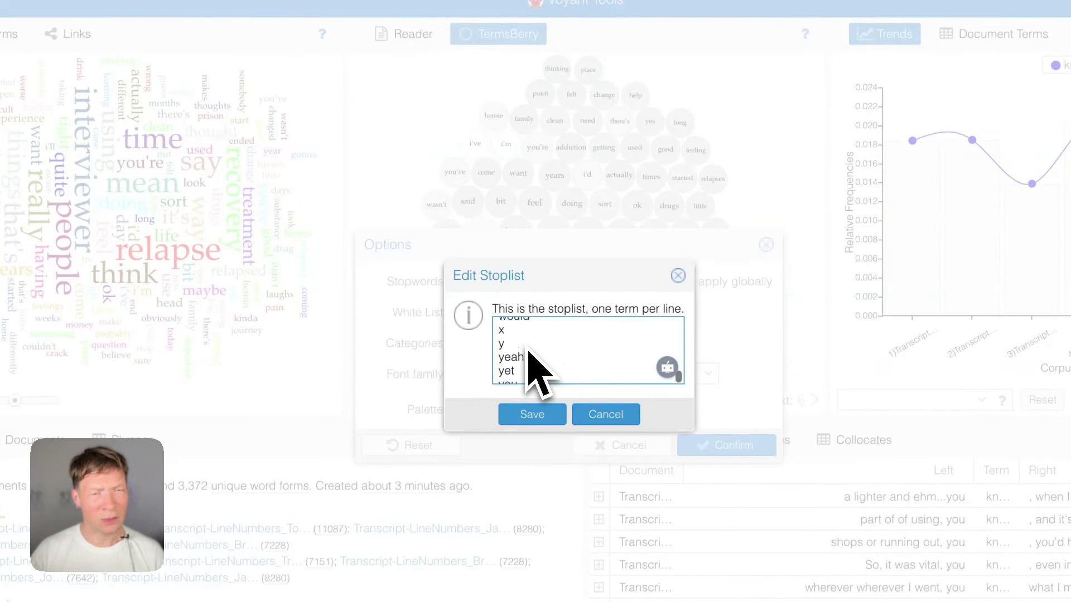
click(558, 414)
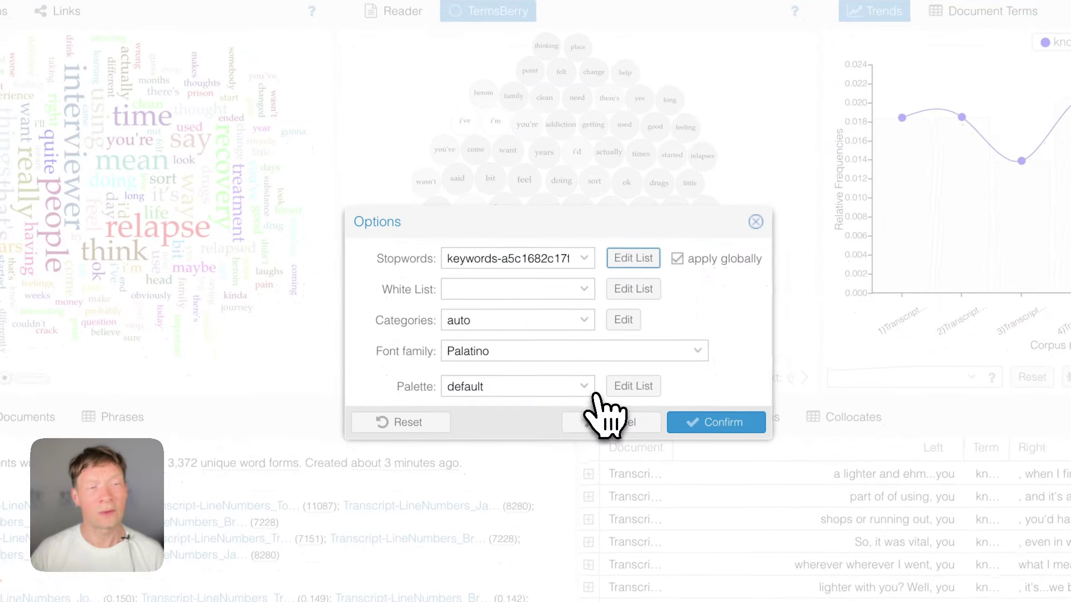
click(754, 217)
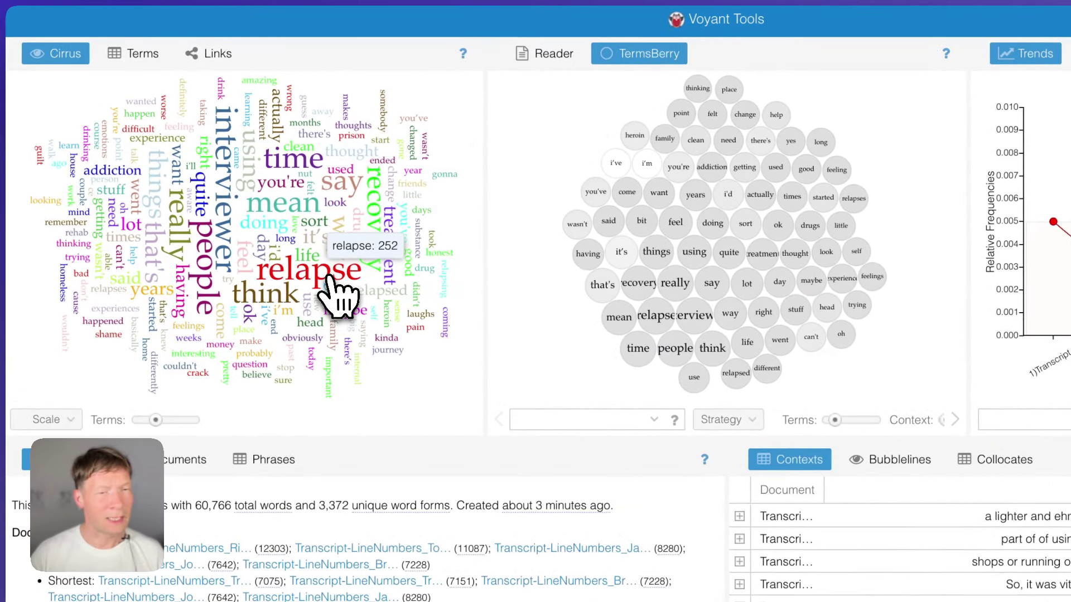
Show the network of links between frequent terms and remove the interviewer term from it.
click(216, 56)
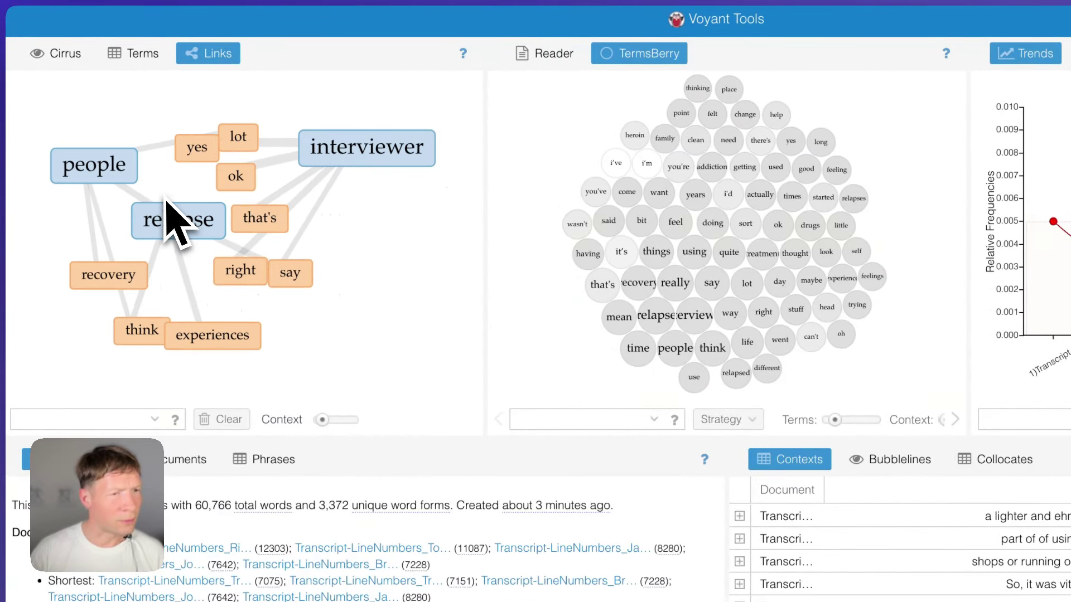
drag(193, 240, 317, 258)
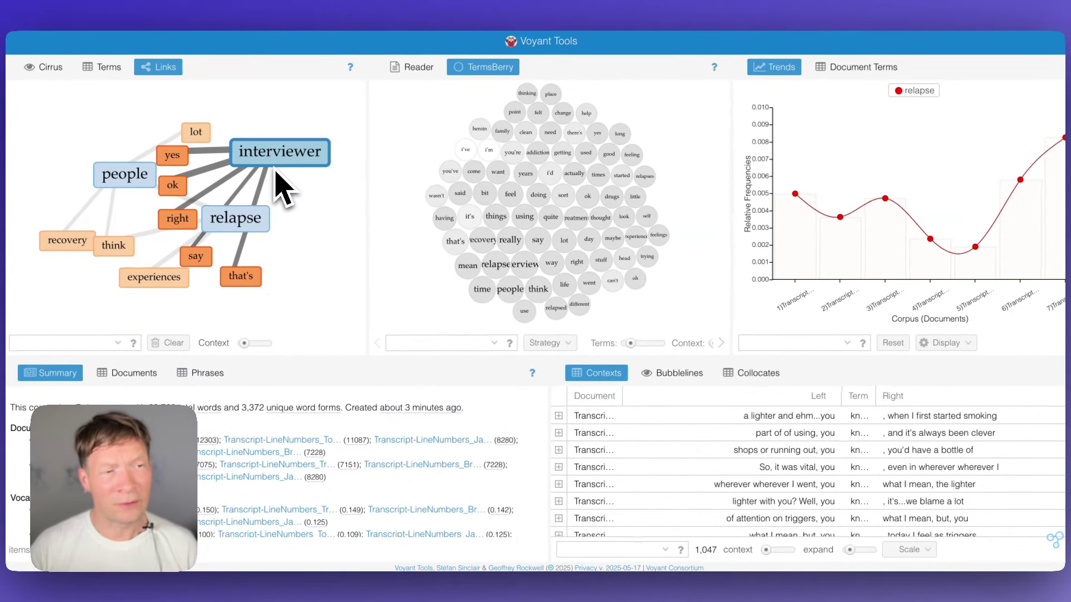
click(312, 165)
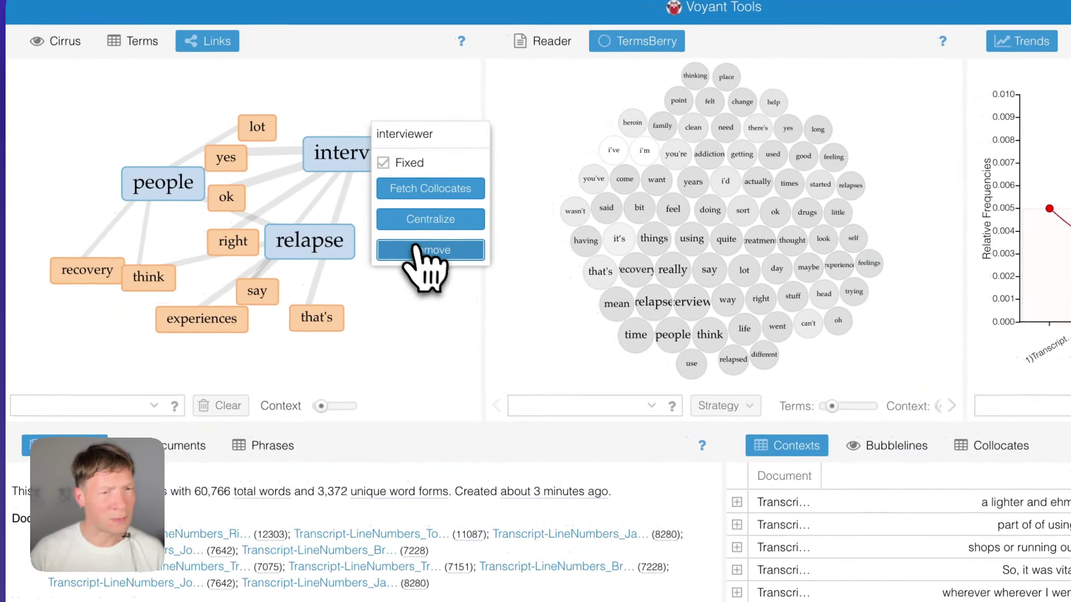
click(337, 222)
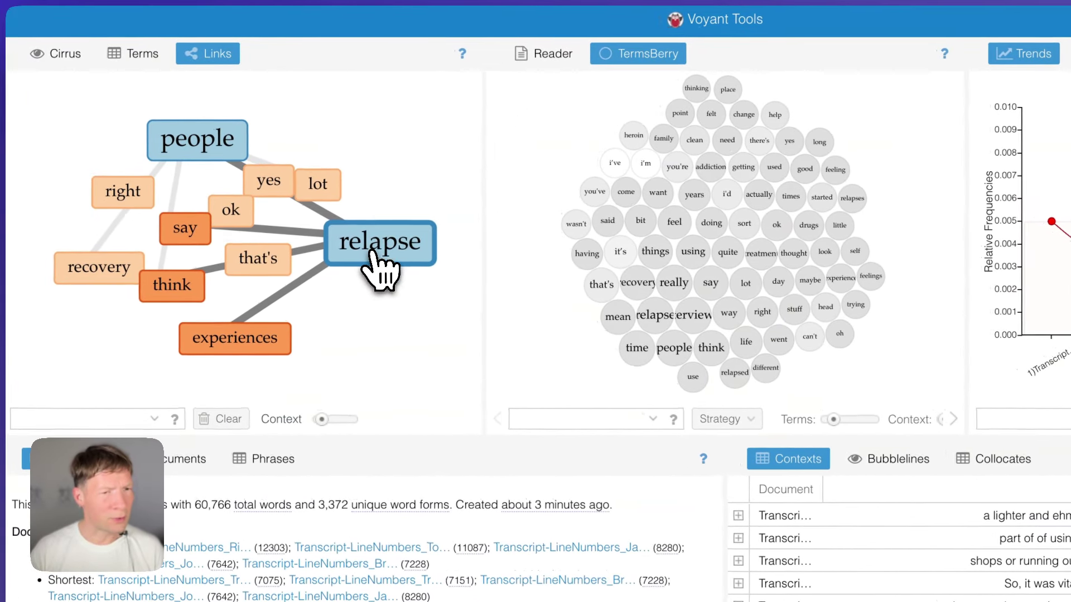
Examine the terms linked to relapse in the network and the relapse frequency trend across the transcripts.
click(282, 218)
click(373, 156)
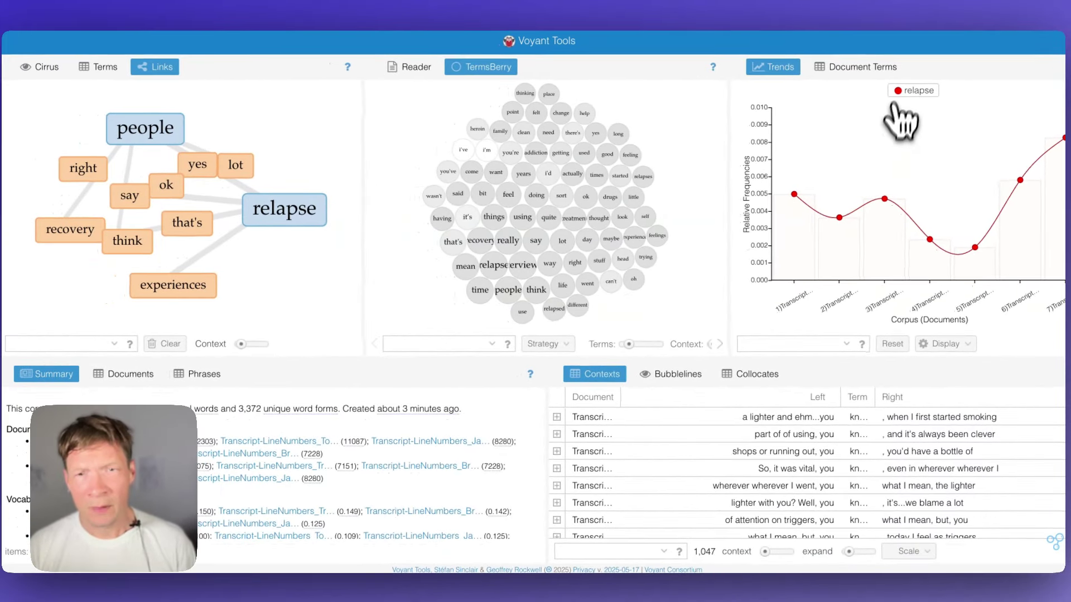
mouse_move(1026, 204)
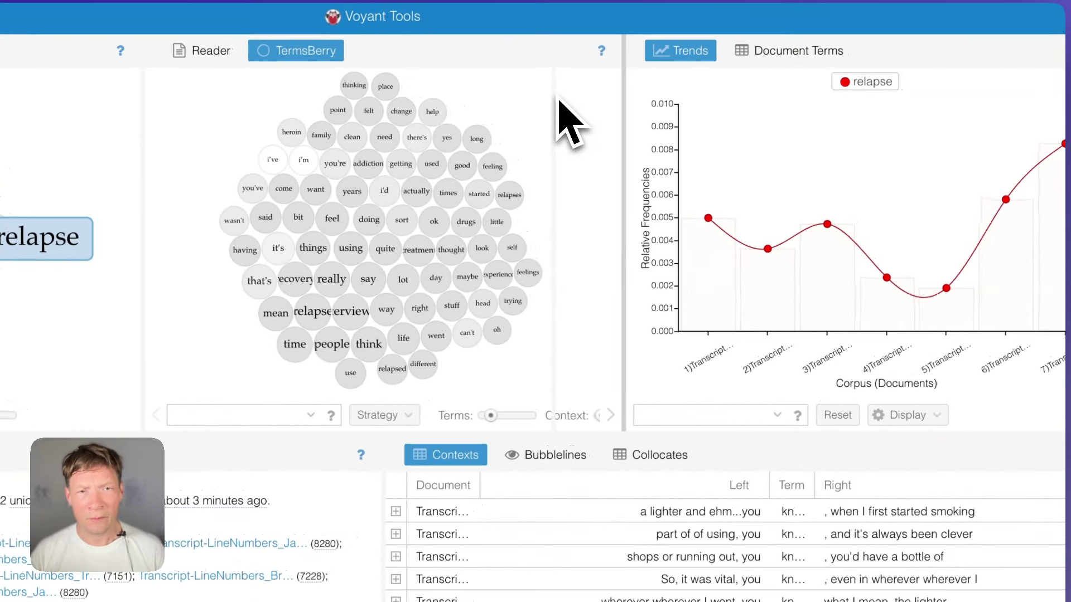
mouse_move(1060, 167)
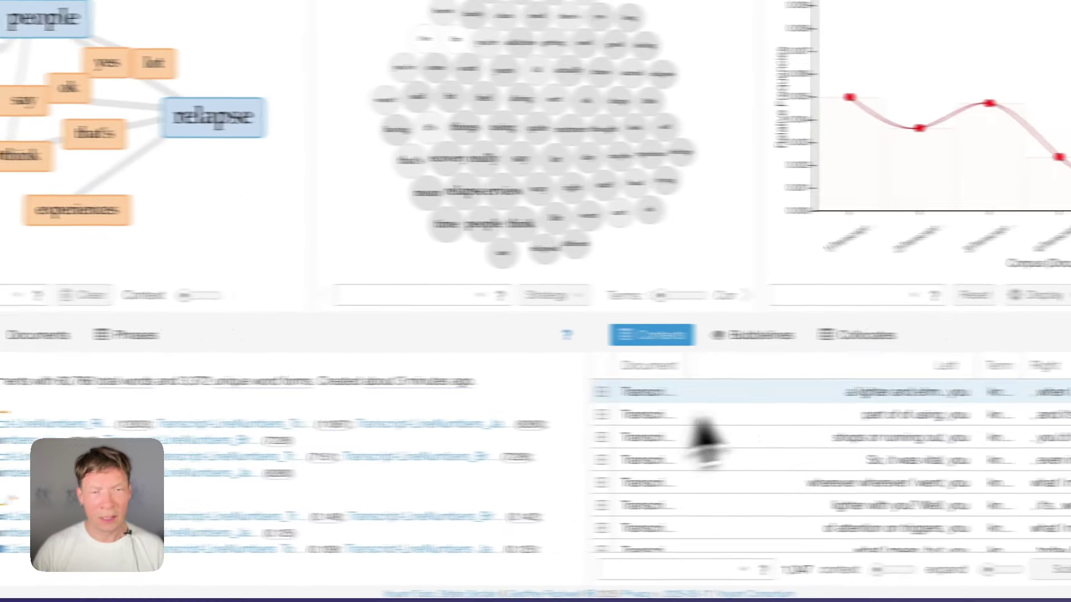
Show the bubblelines for relapse and examine how the term is distributed through each transcript.
click(756, 337)
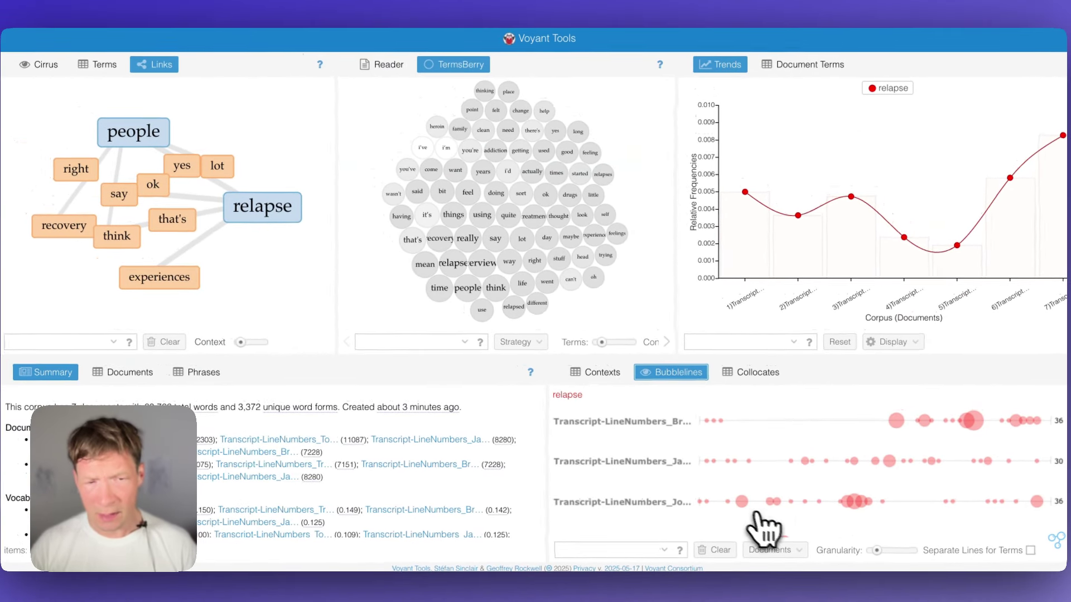
scroll(778, 516, down, 3)
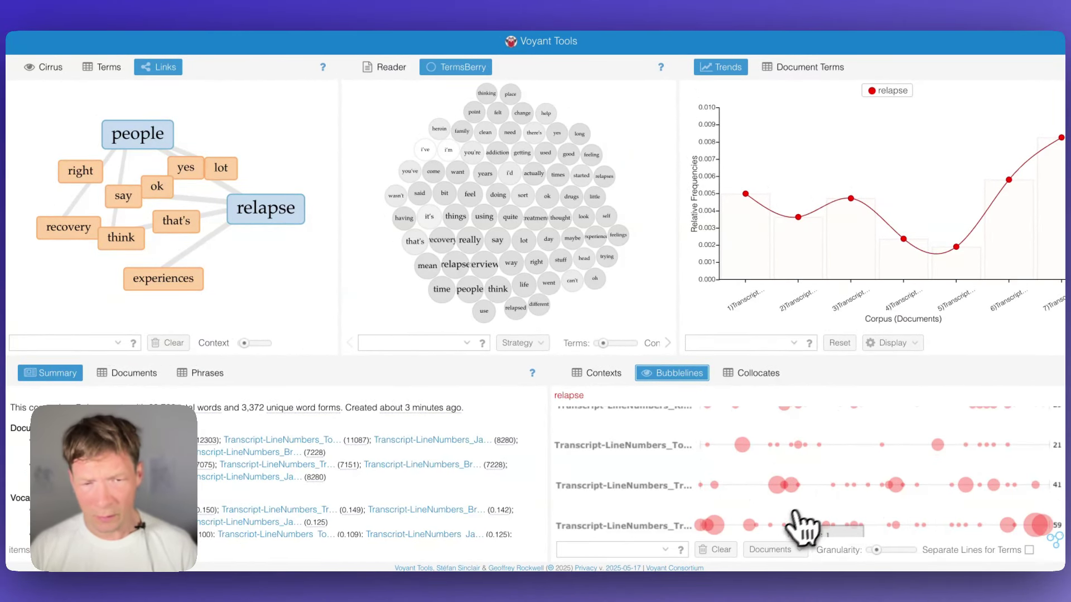
scroll(809, 527, down, 2)
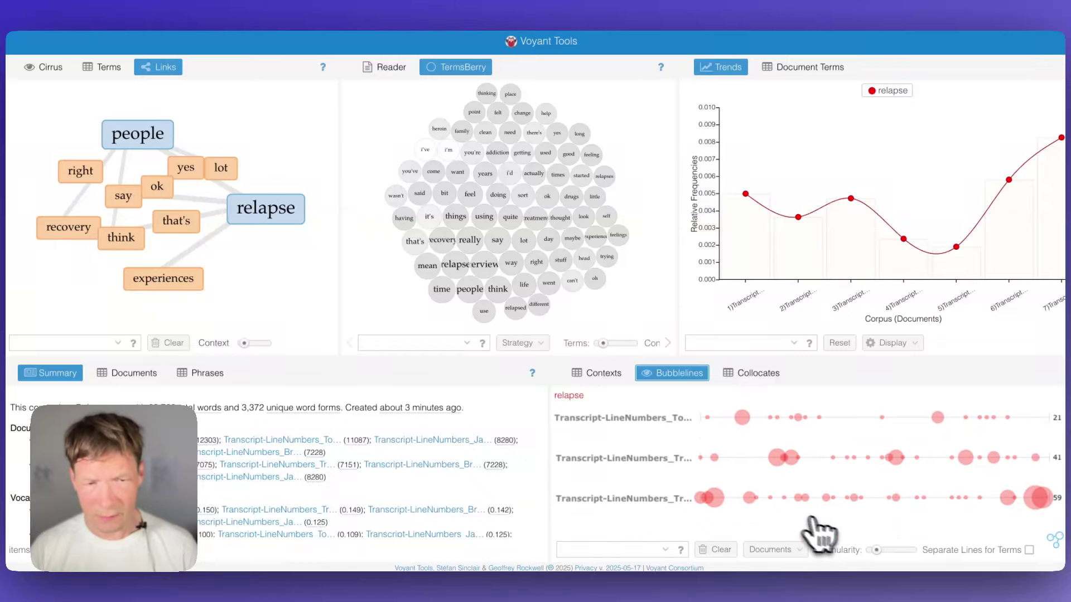
mouse_move(714, 497)
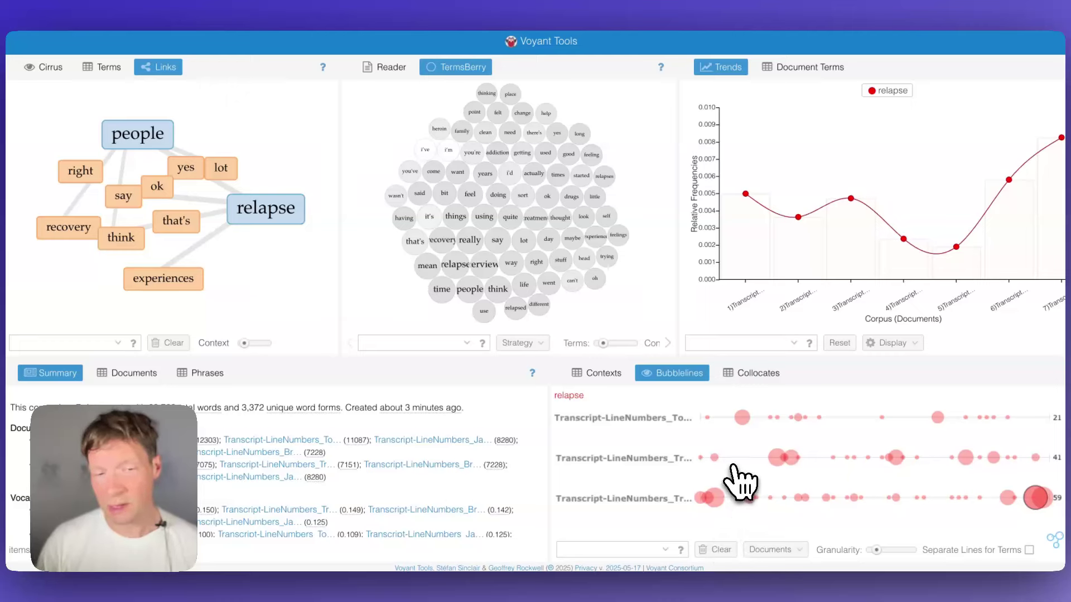
scroll(739, 480, down, 3)
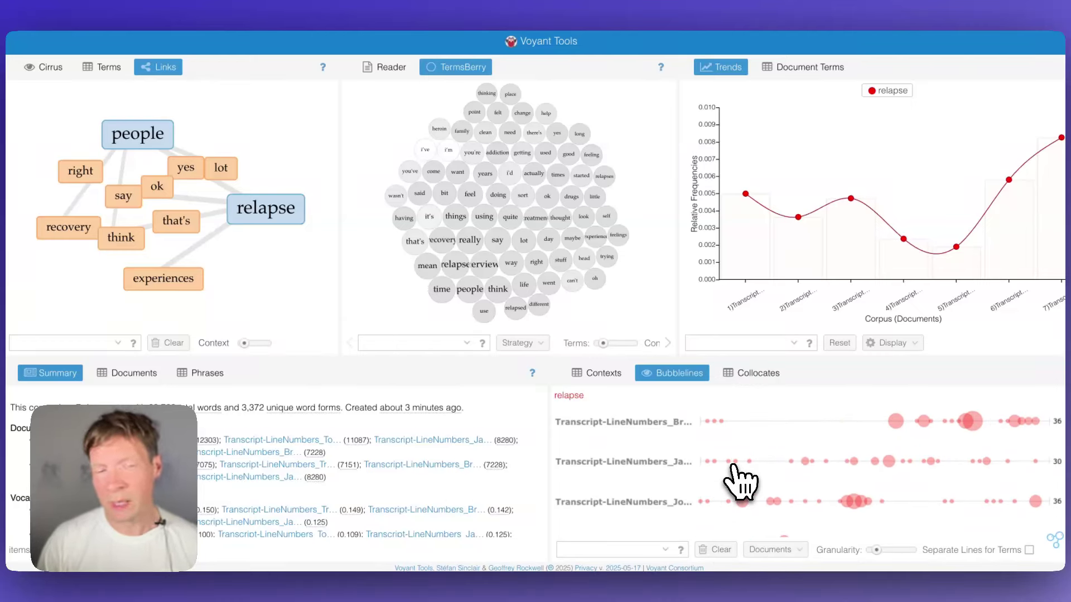
scroll(740, 481, up, 3)
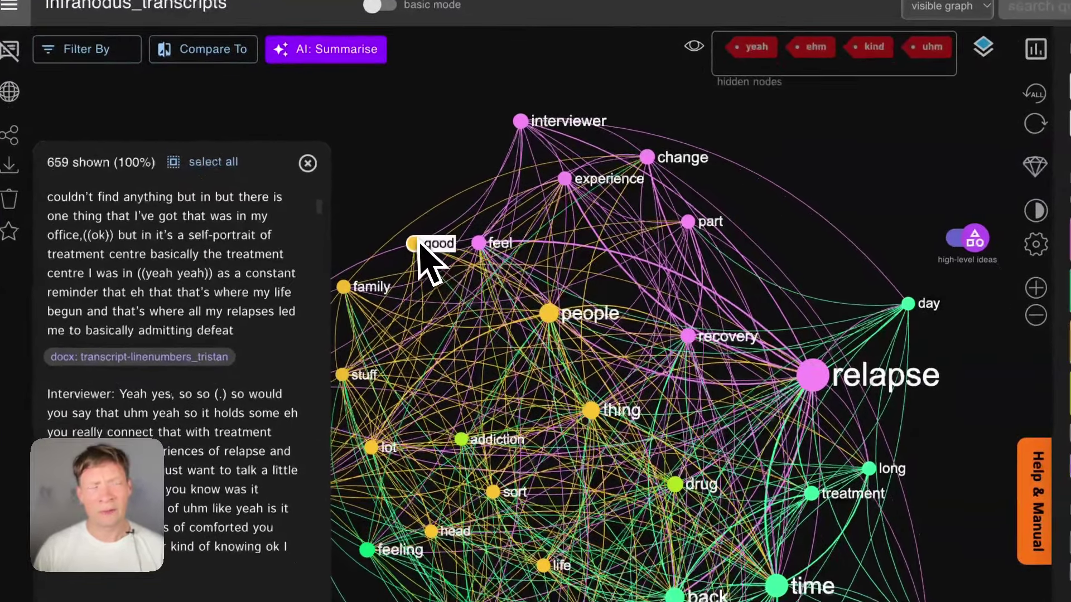
Switch to InfraNodus and try comparing how the infranodus_transcripts graph differs from the doc_graphrag context.
drag(419, 244, 456, 173)
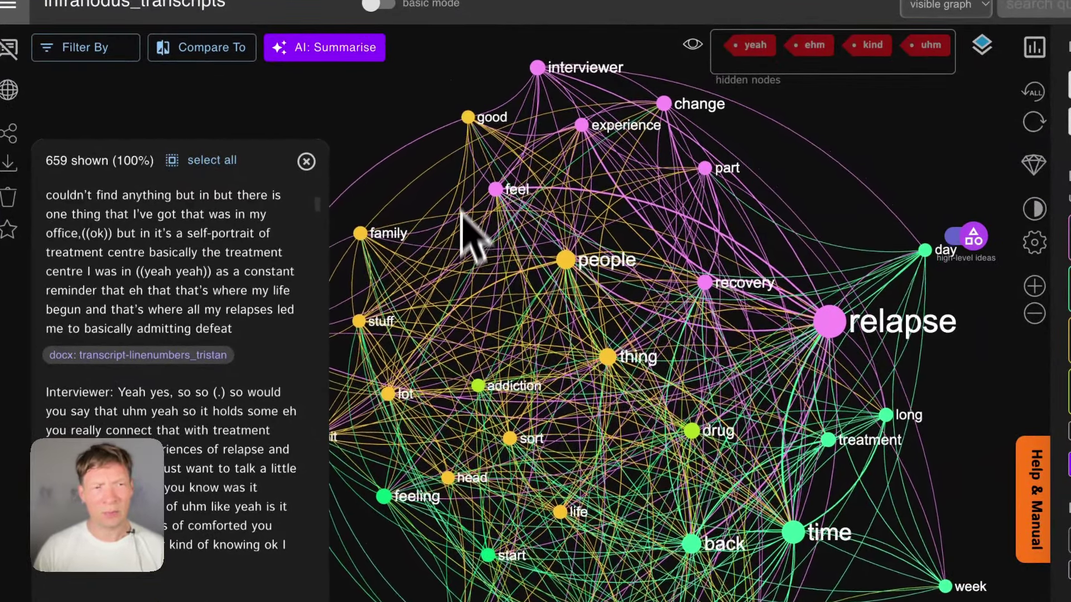
click(212, 53)
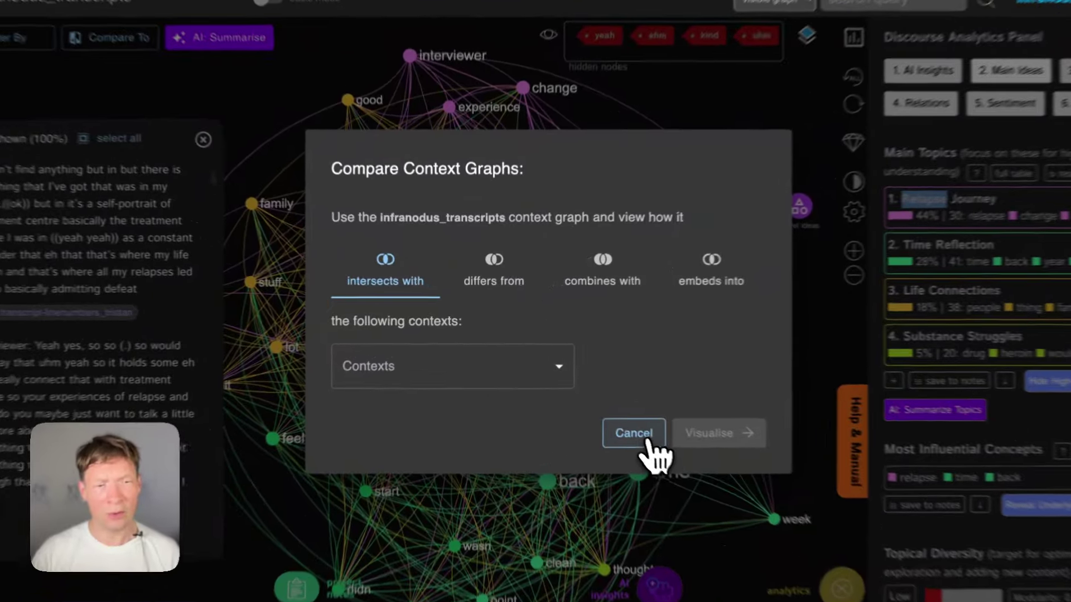
click(608, 412)
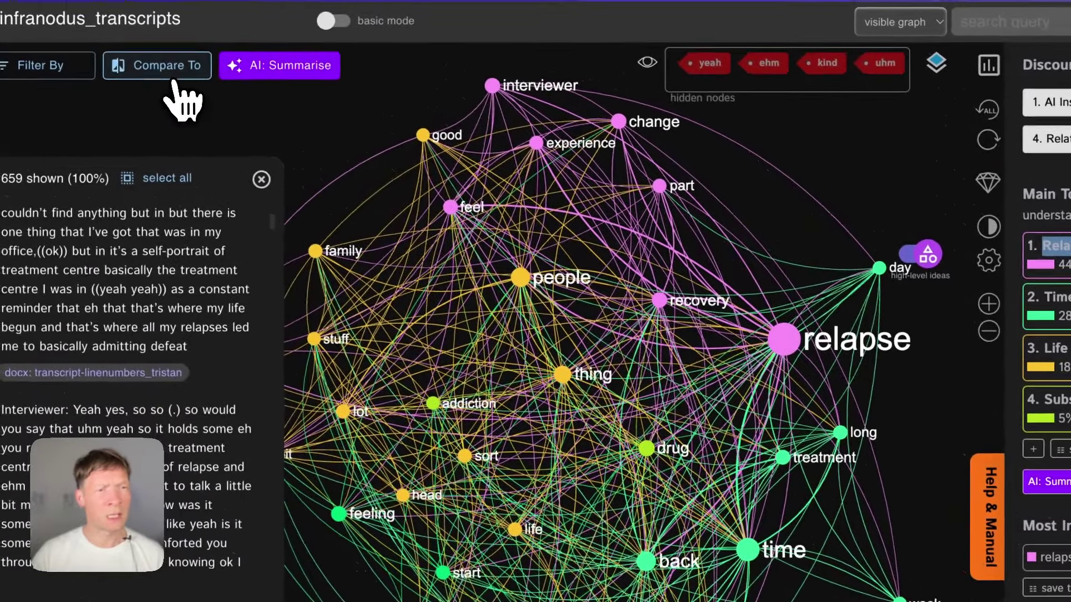
click(170, 79)
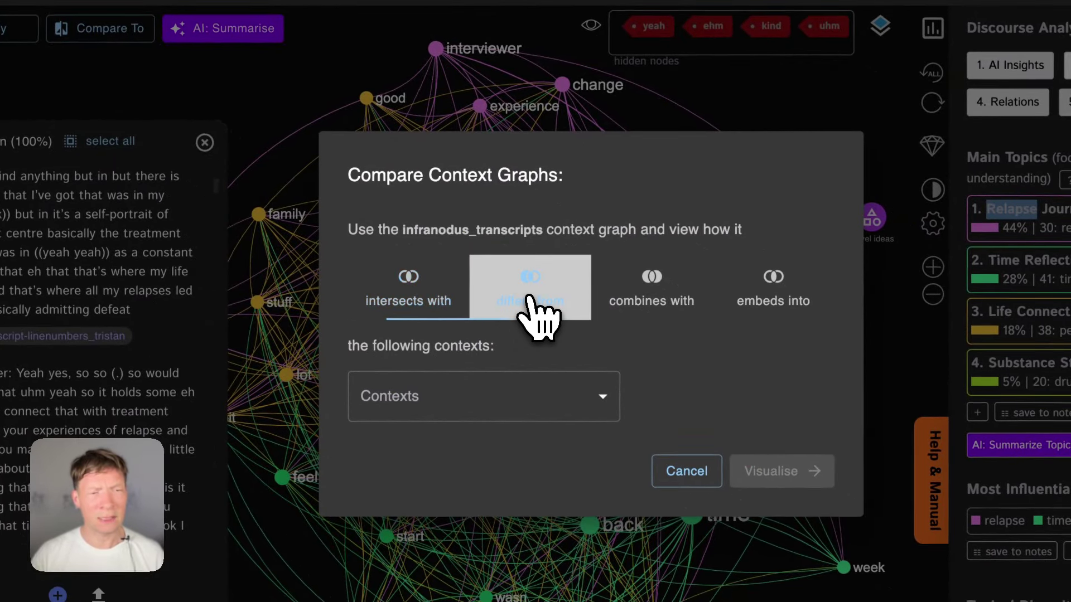
click(446, 418)
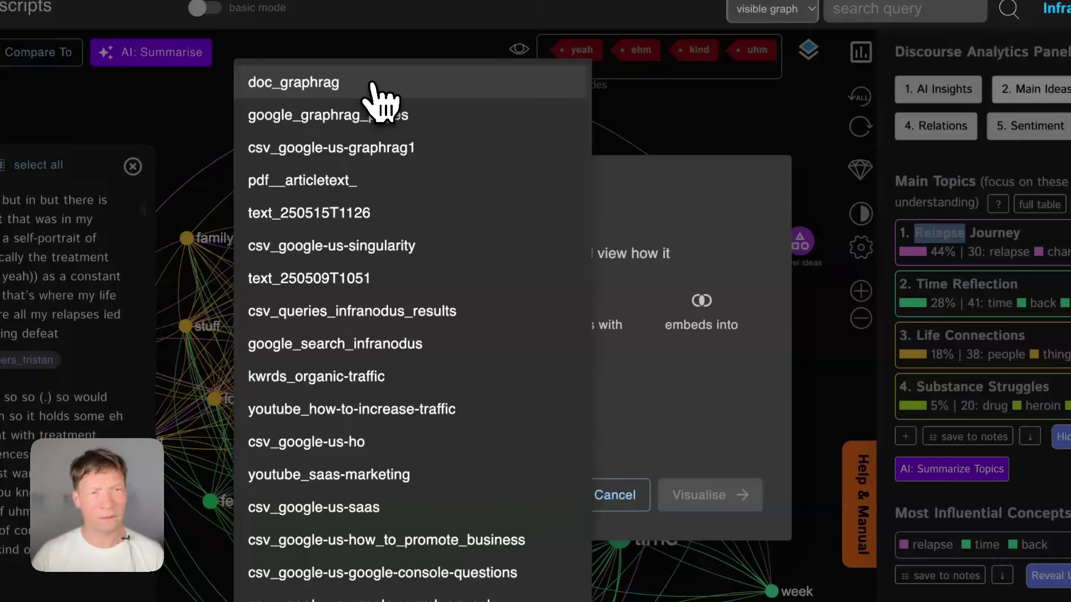
click(441, 60)
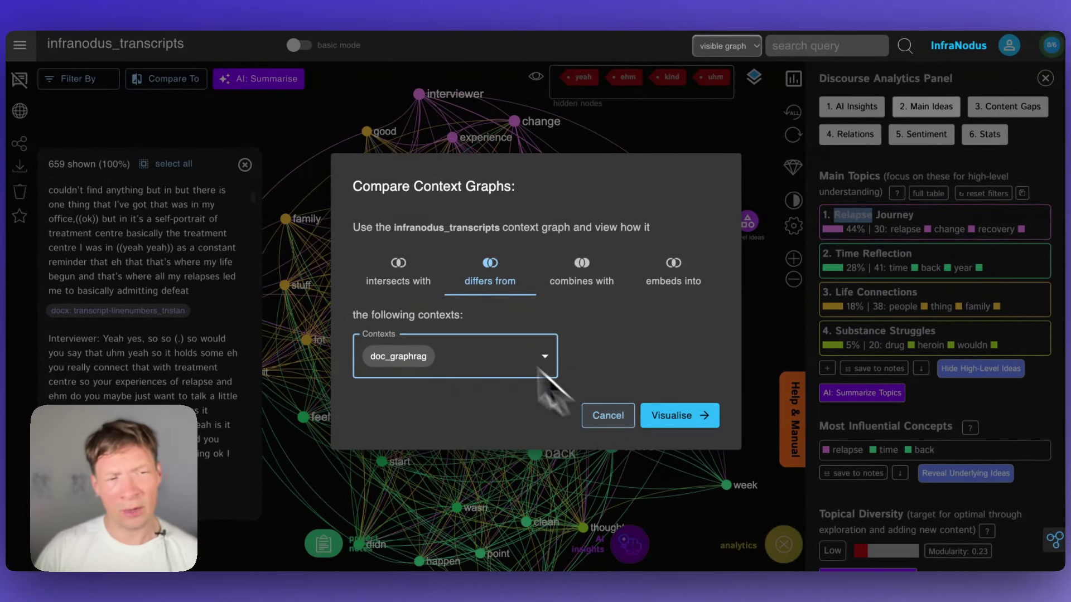
click(609, 422)
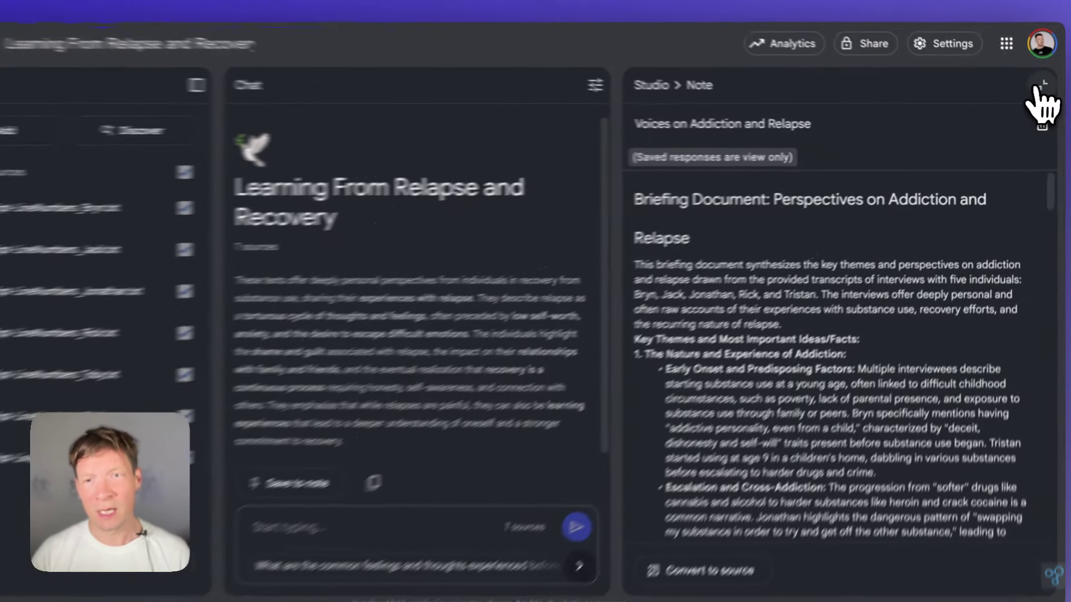
Switch to NotebookLM, close the open briefing note and generate the Deep Dive conversation audio overview.
click(1039, 89)
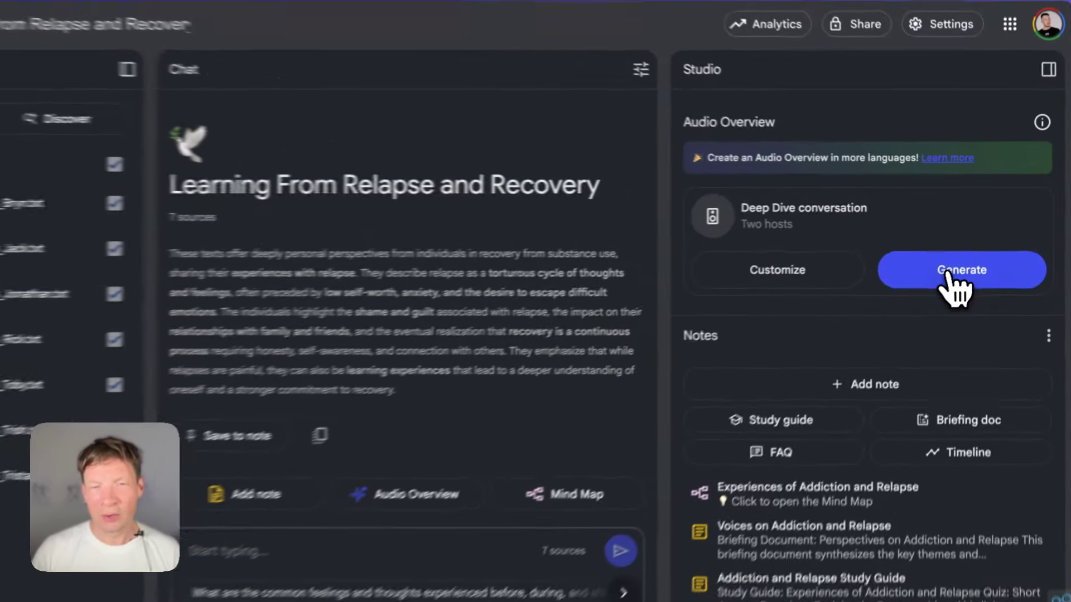
click(961, 263)
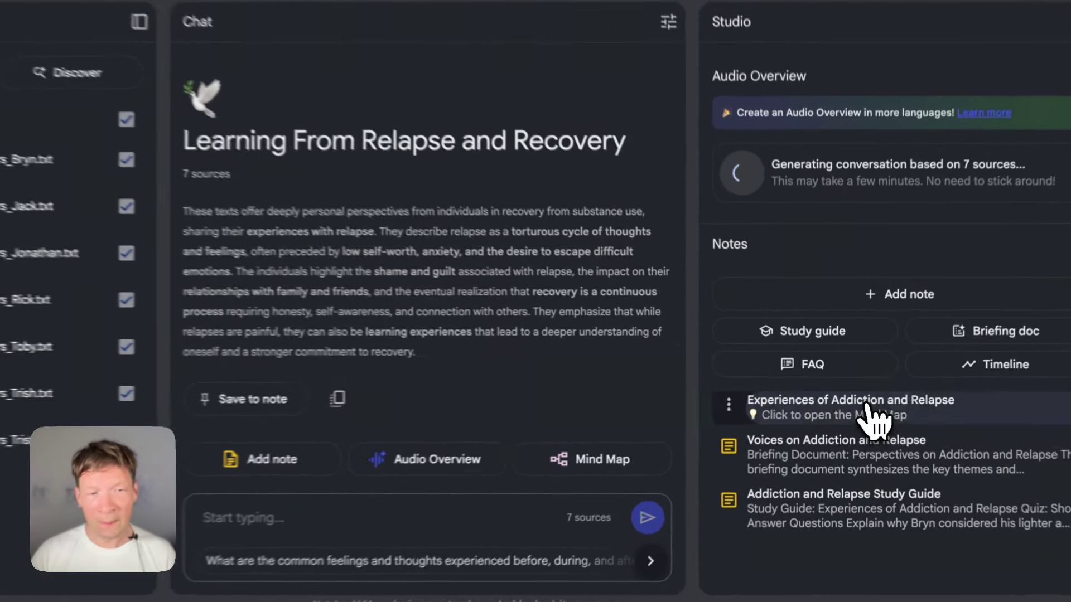
Open the Experiences of Addiction and Relapse mind map and request a chat discussion of its root topic, Relapse Experiences.
click(872, 413)
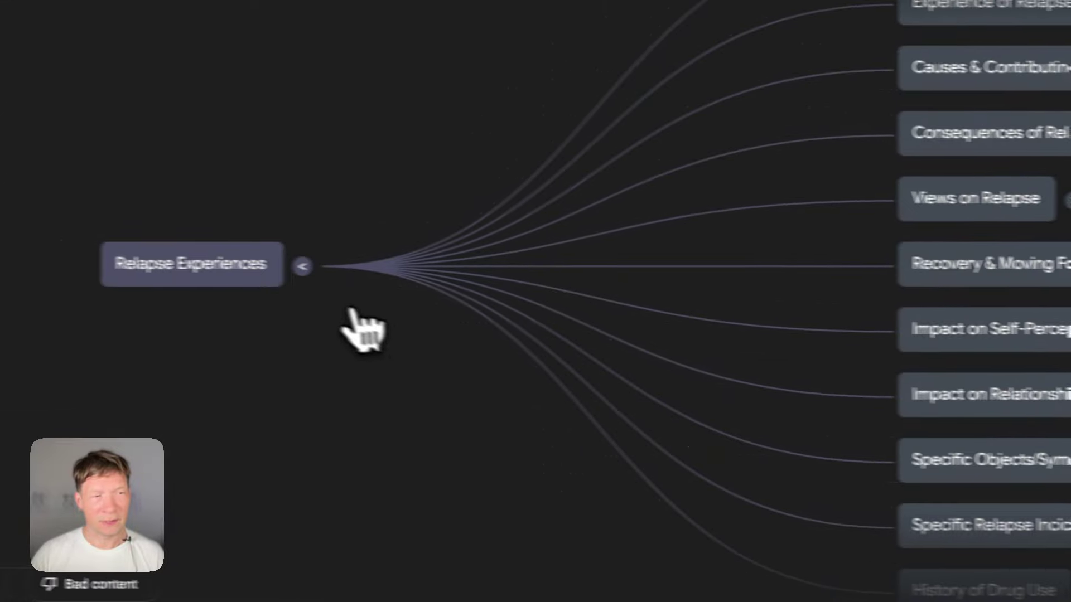
drag(421, 425, 258, 430)
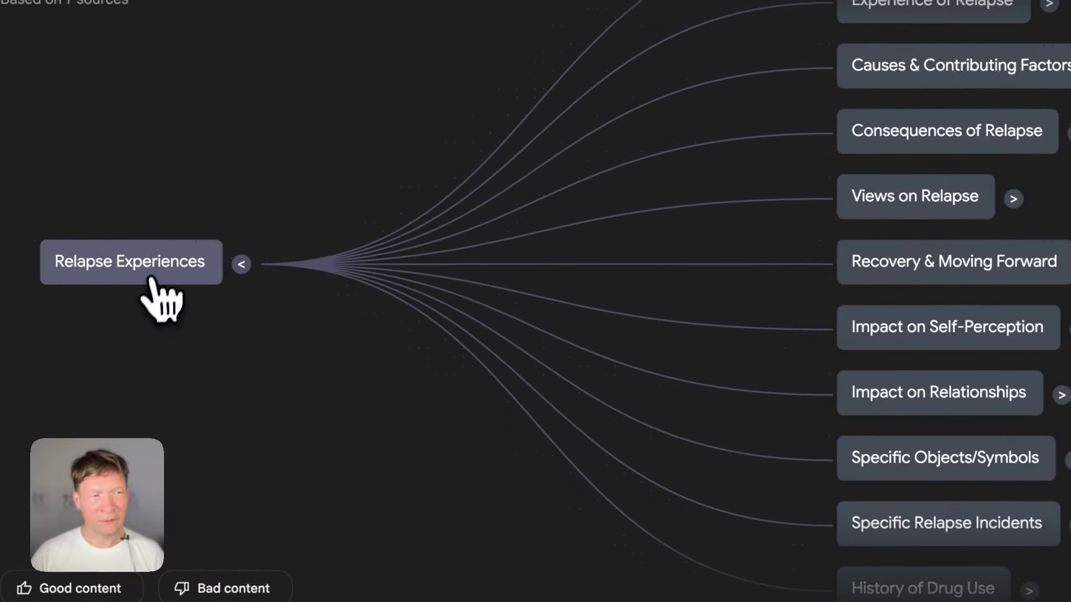
click(154, 285)
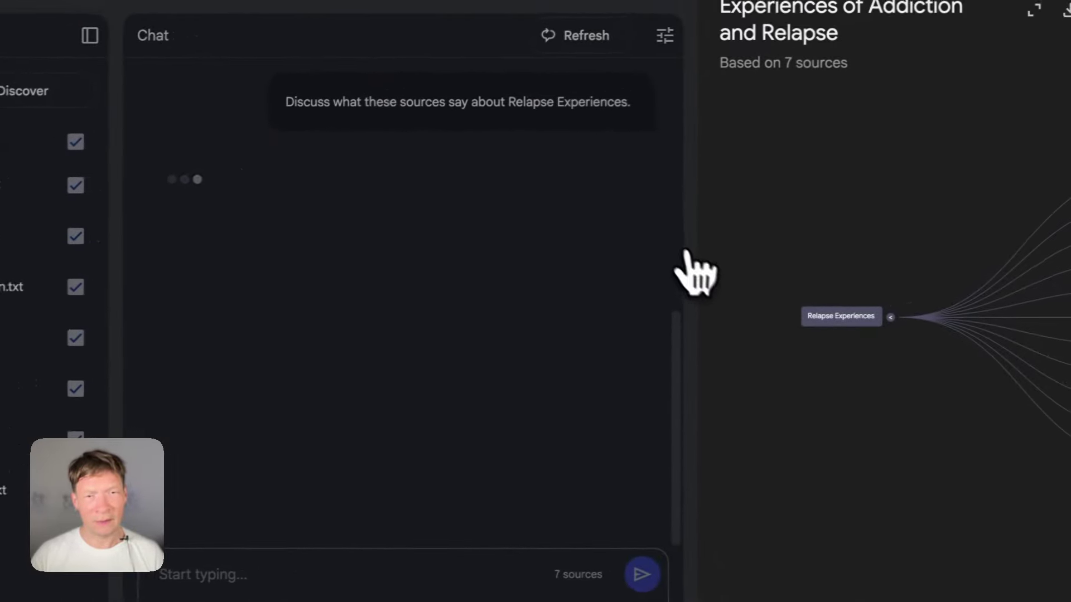
Request chat discussions of the mind map topics Definition of Relapse, Causes & Contributing Factors, and Gambling Addiction.
click(958, 54)
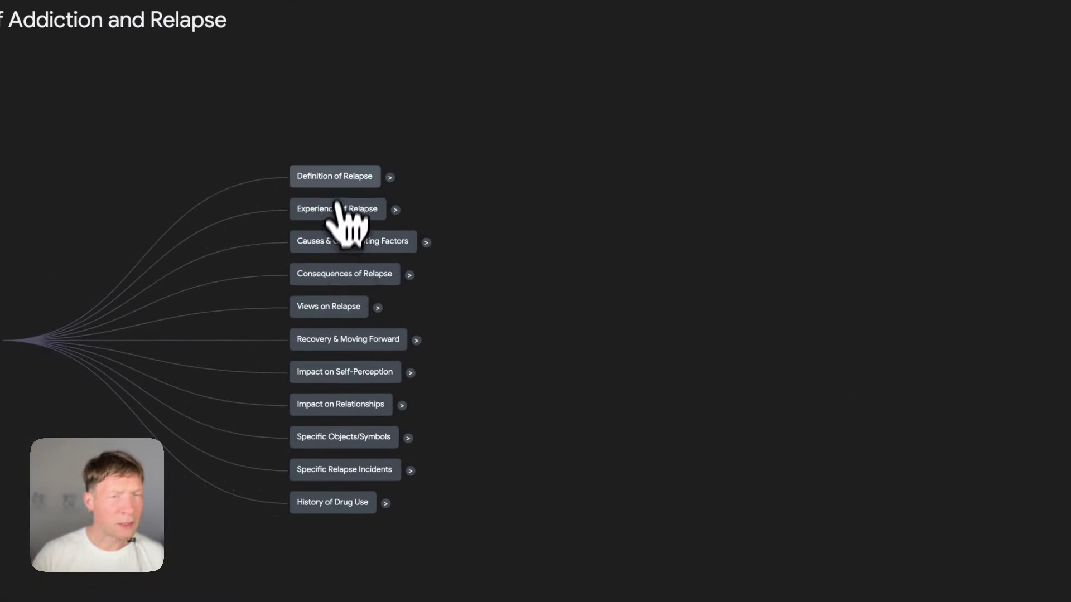
click(329, 177)
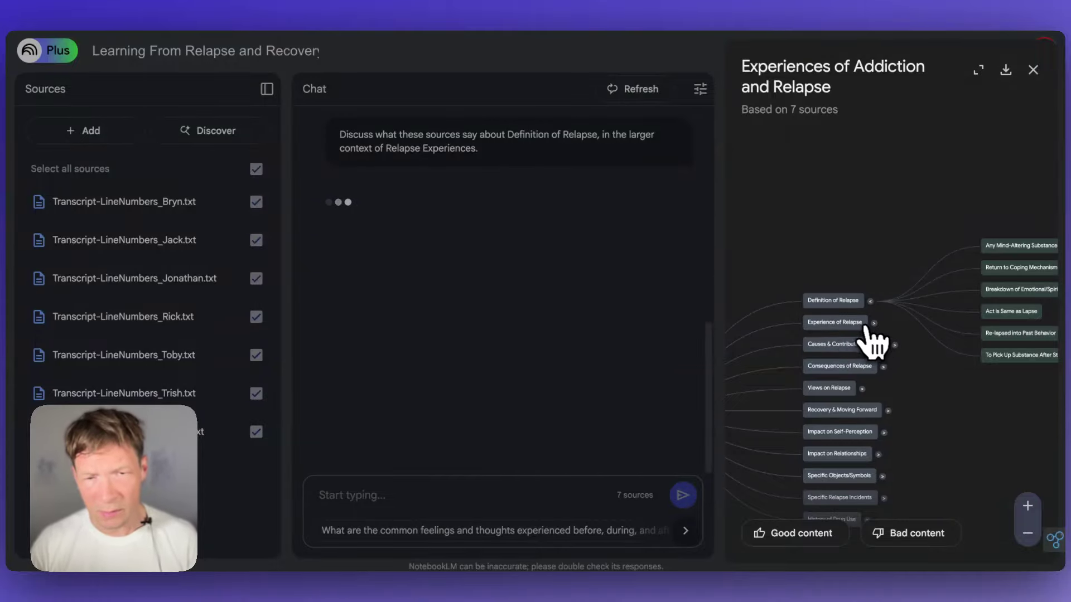
click(882, 351)
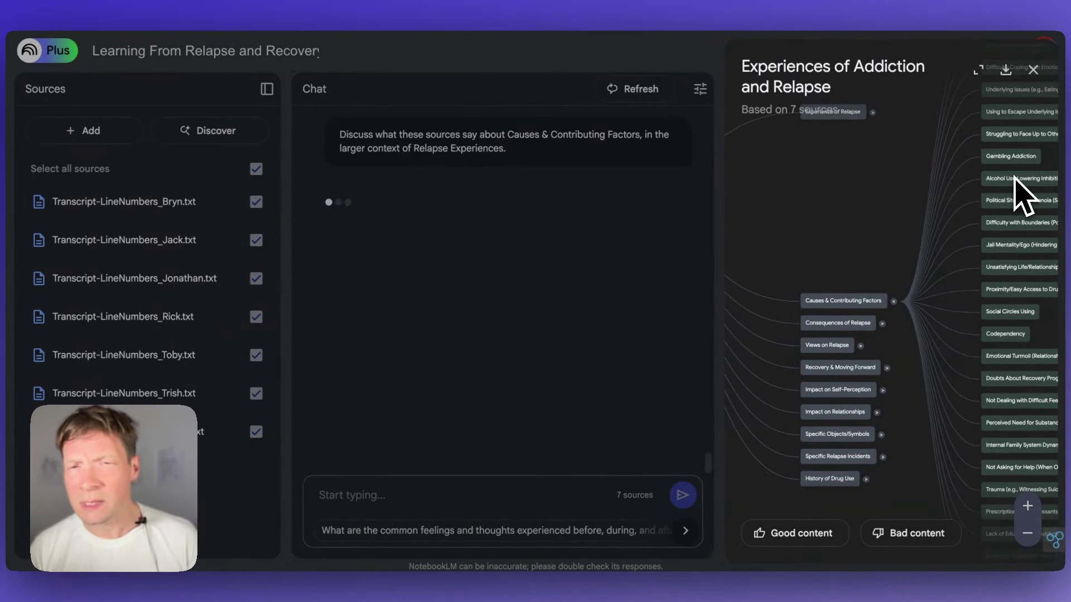
scroll(1016, 223, up, 2)
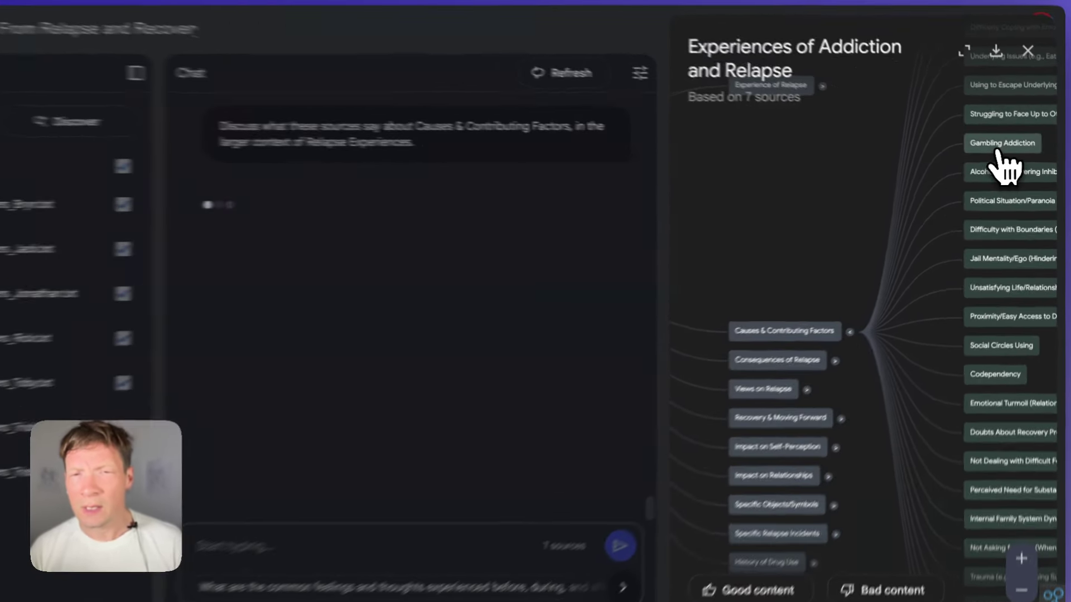
click(1009, 149)
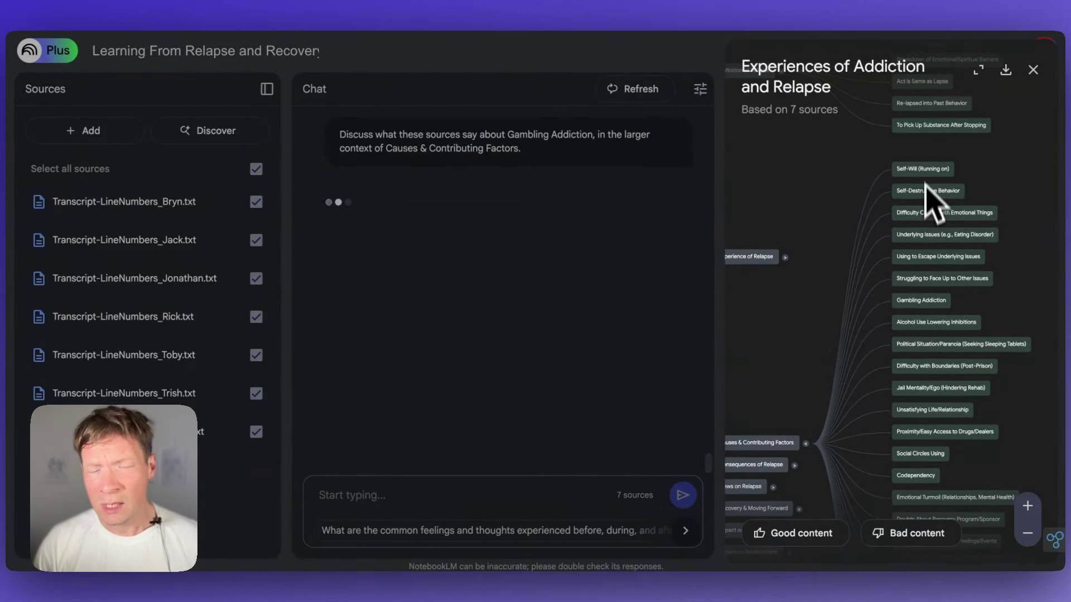
Close the mind map and read the chat answers about gambling addiction and the other relapse topics.
click(980, 72)
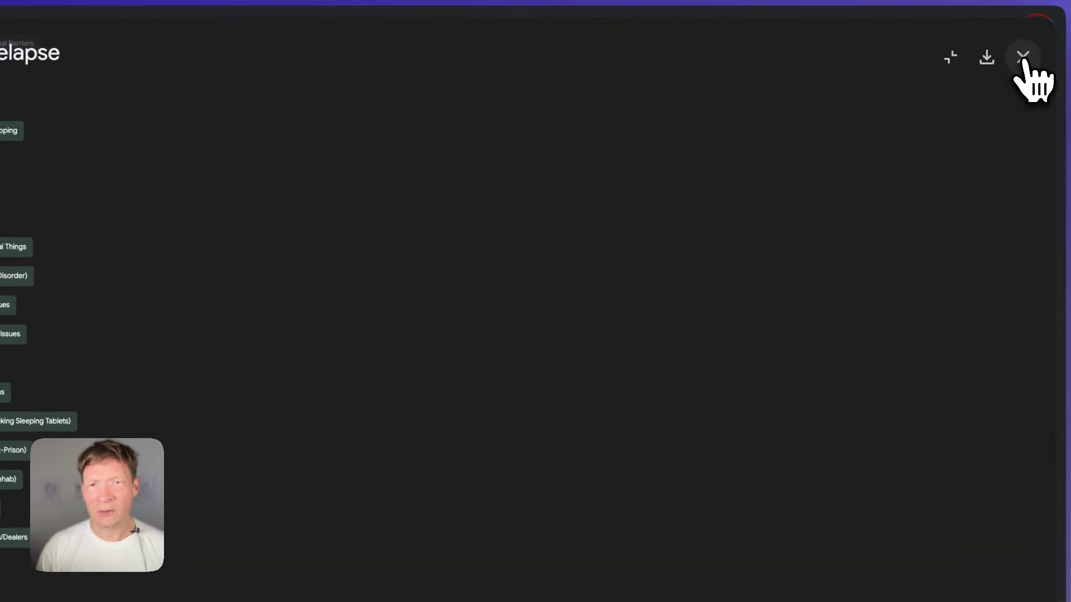
click(1023, 56)
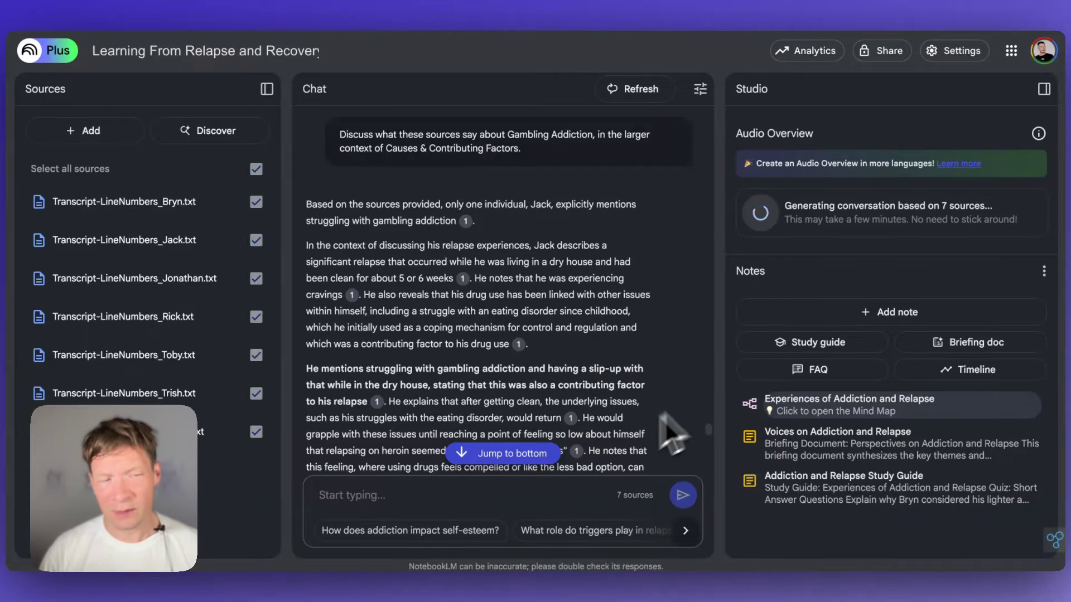
scroll(661, 416, down, 10)
scroll(586, 312, up, 10)
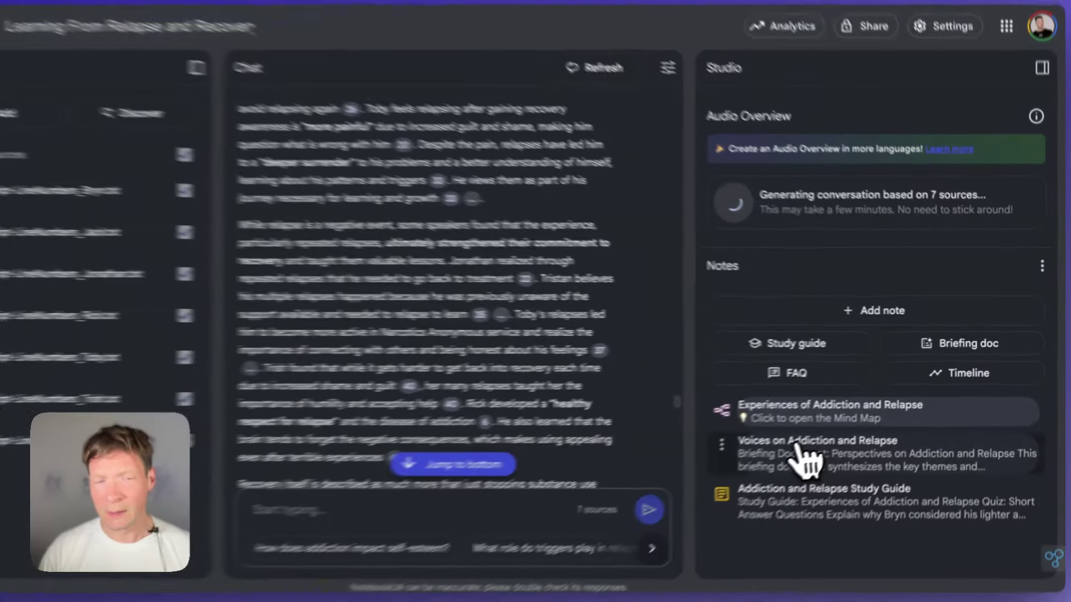
Open the Voices on Addiction and Relapse briefing note and review its key themes, interview quotes and conclusion.
click(826, 441)
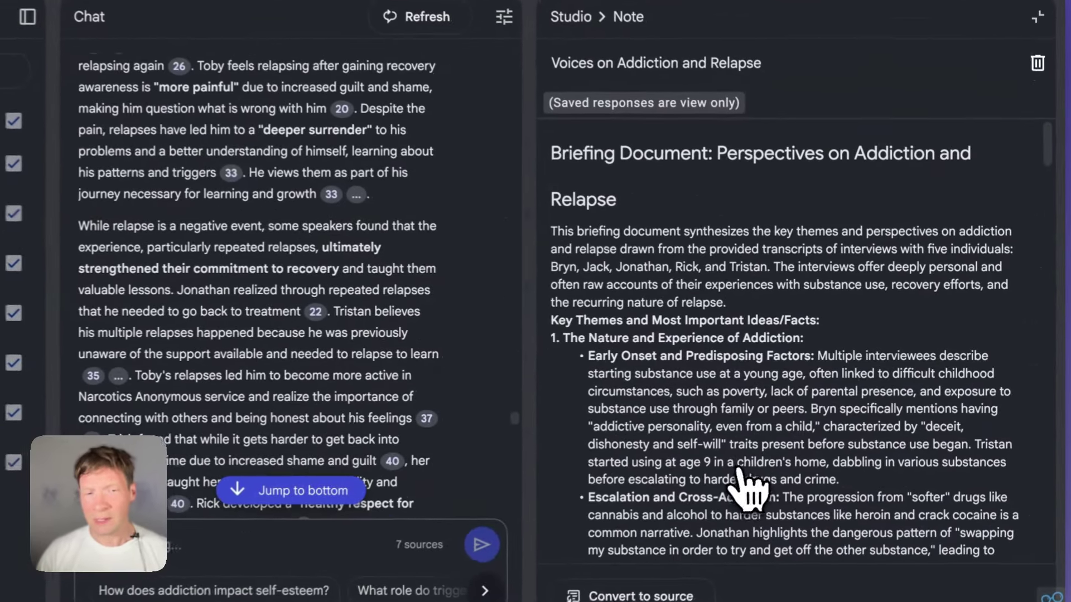
scroll(669, 454, down, 2)
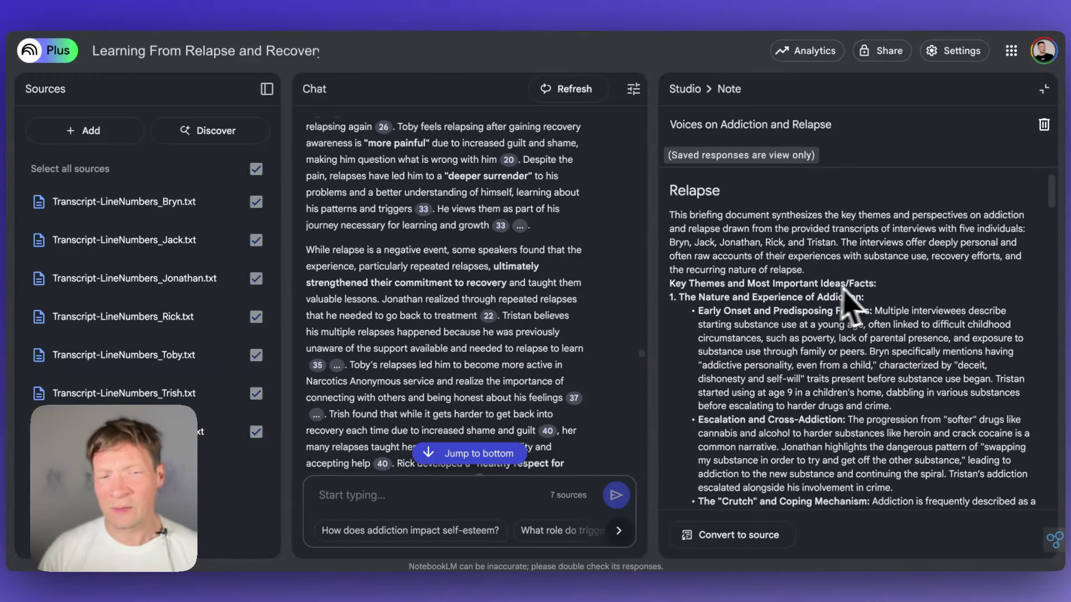
scroll(763, 335, down, 10)
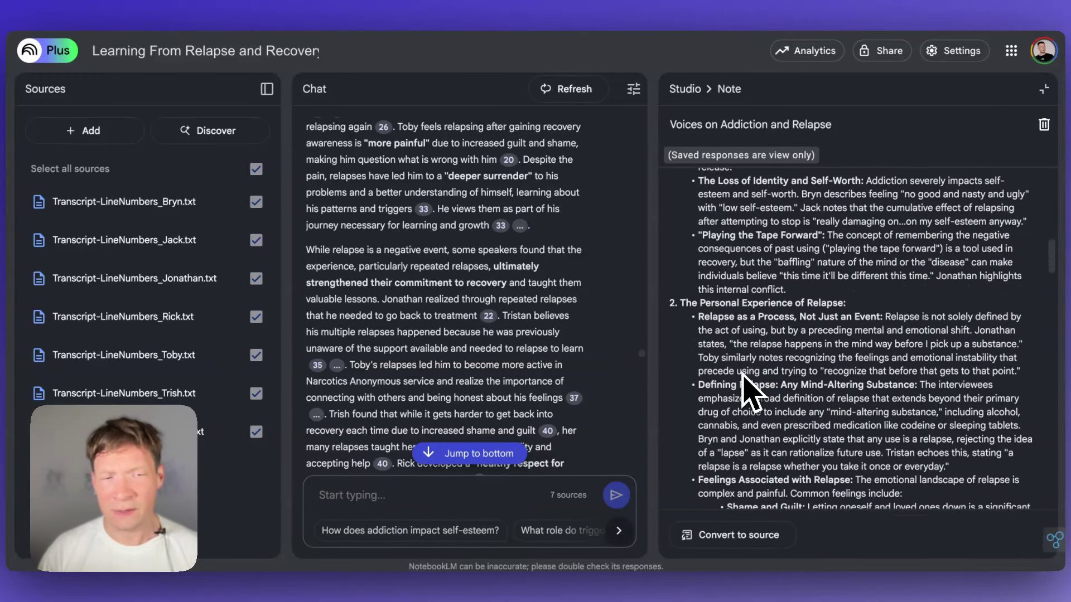
scroll(742, 374, down, 15)
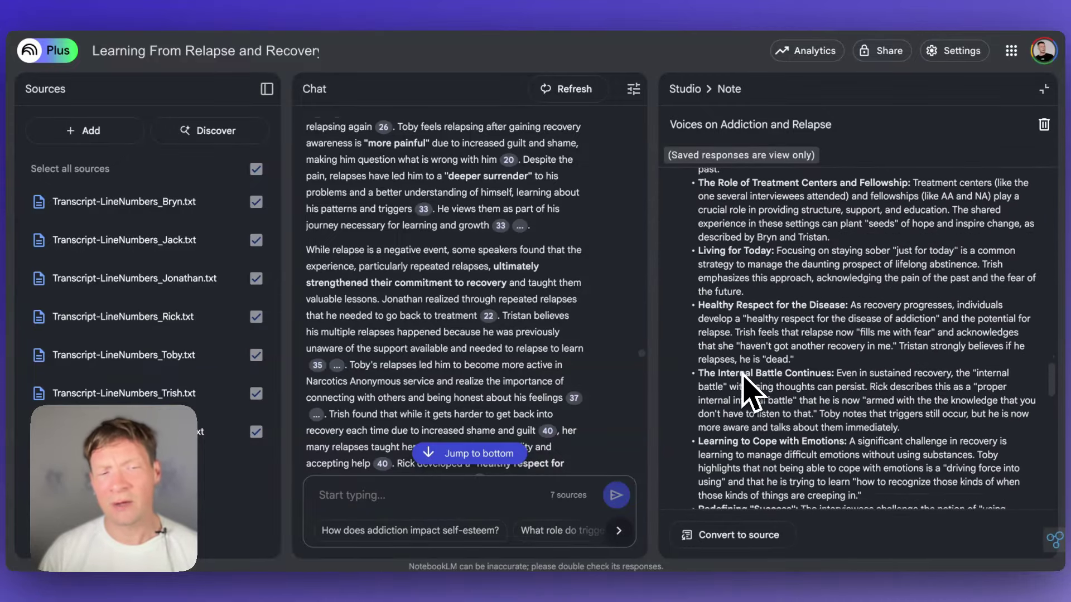
scroll(742, 373, down, 5)
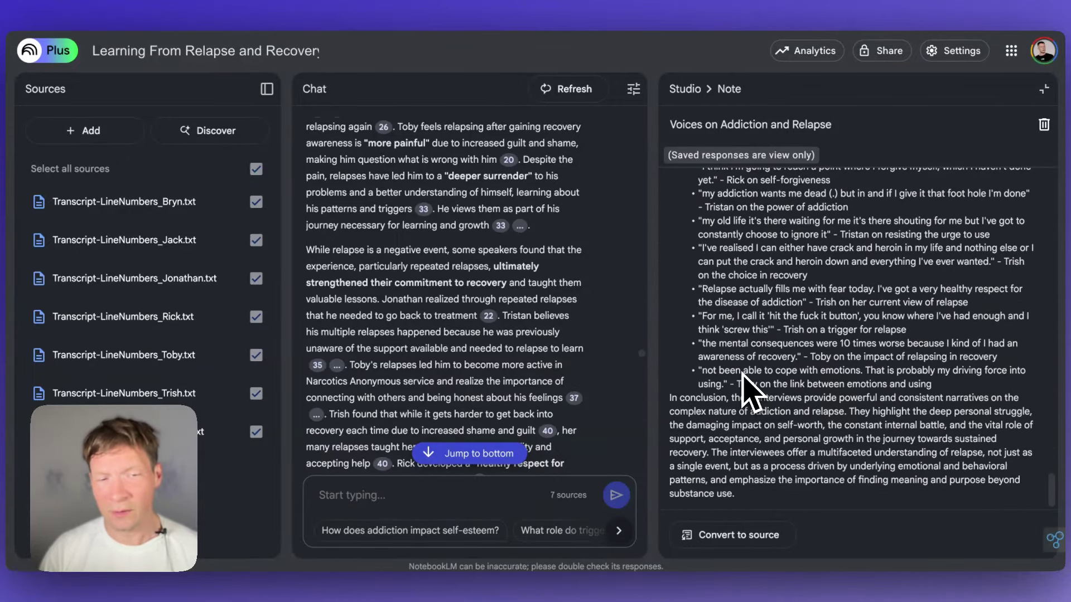
scroll(747, 388, up, 10)
scroll(747, 388, down, 7)
scroll(750, 393, up, 3)
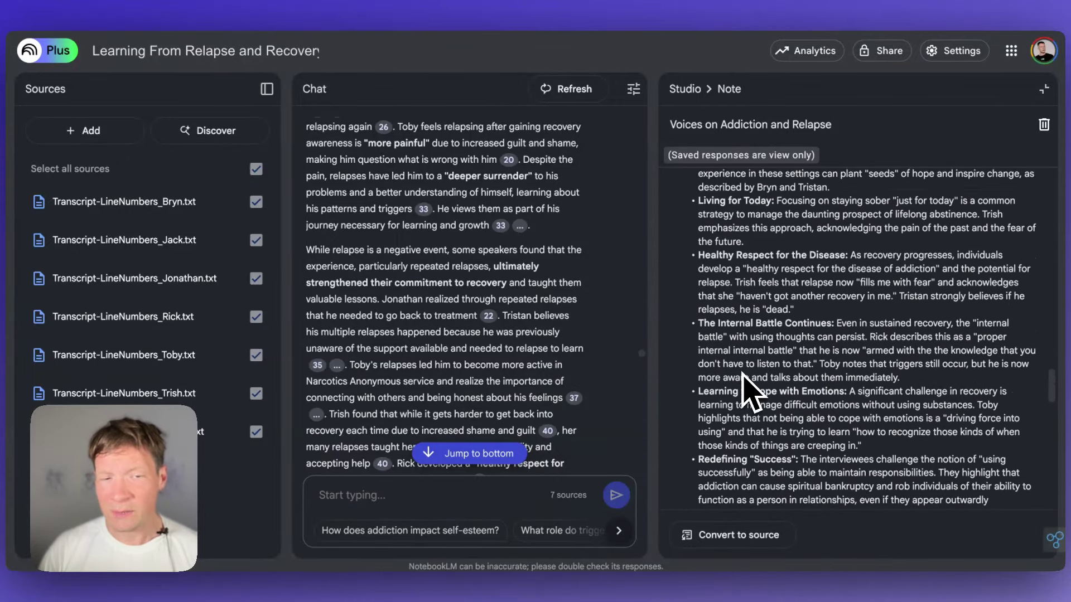
scroll(750, 393, down, 10)
scroll(750, 392, up, 14)
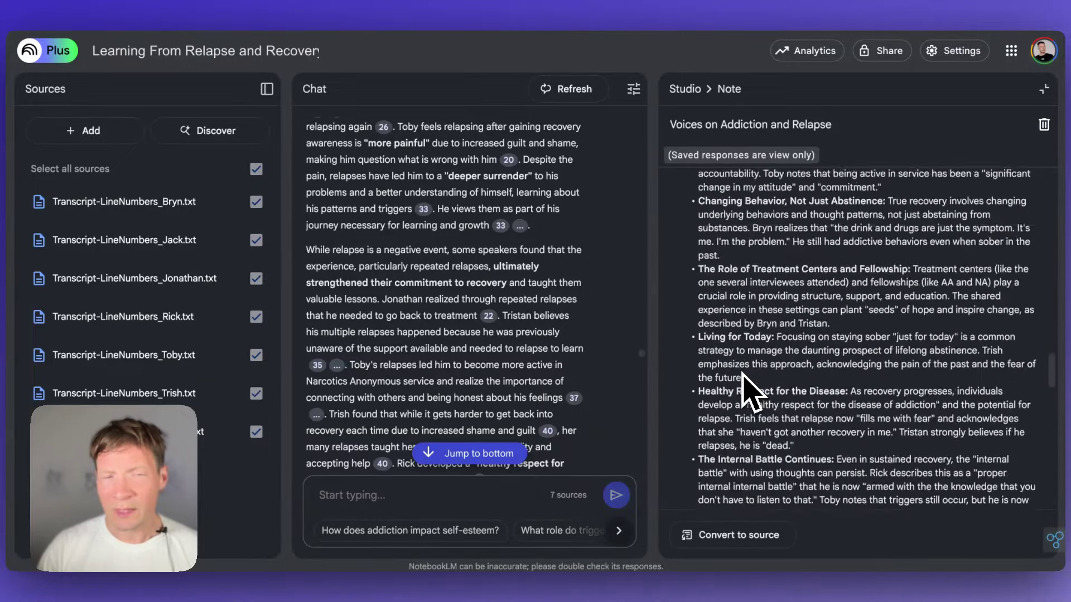
scroll(750, 394, up, 15)
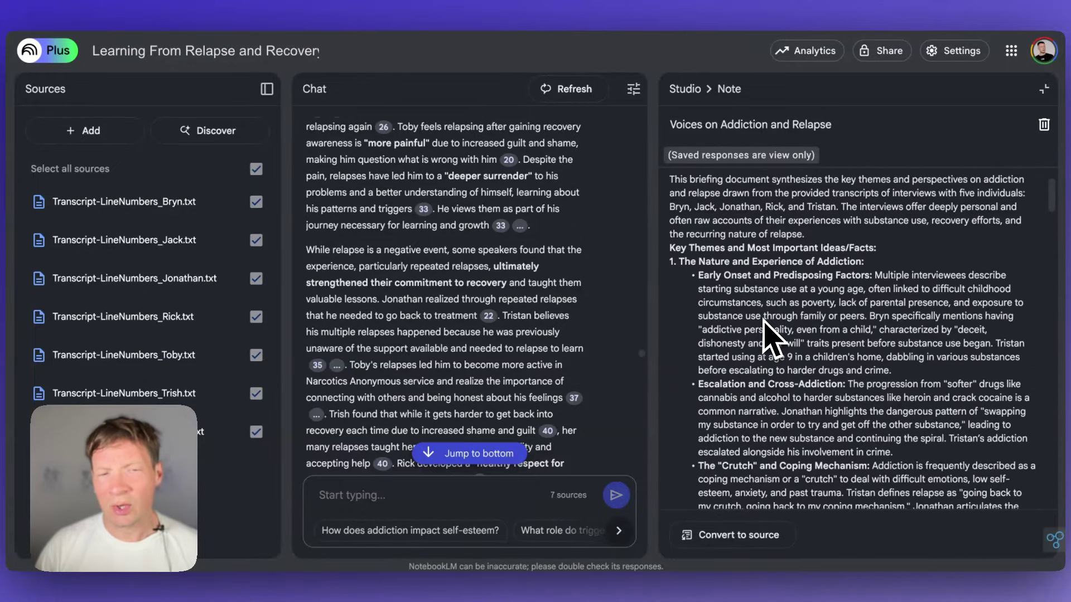
scroll(771, 220, down, 10)
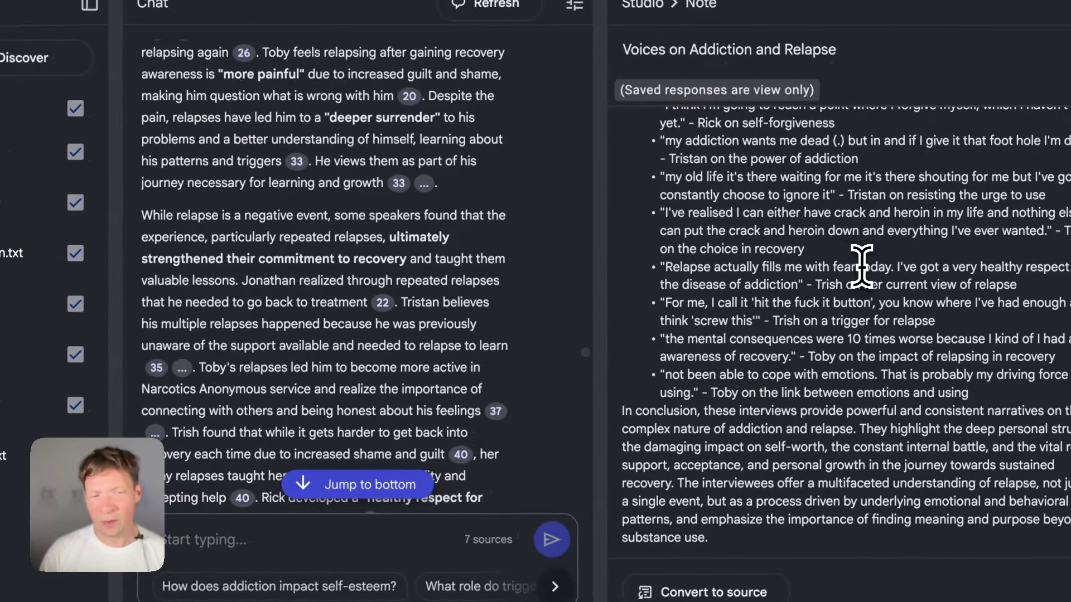
Ask the chat what one interviewee says on the topic of Treatment Centers, copying that theme from the briefing note.
drag(844, 289, 682, 283)
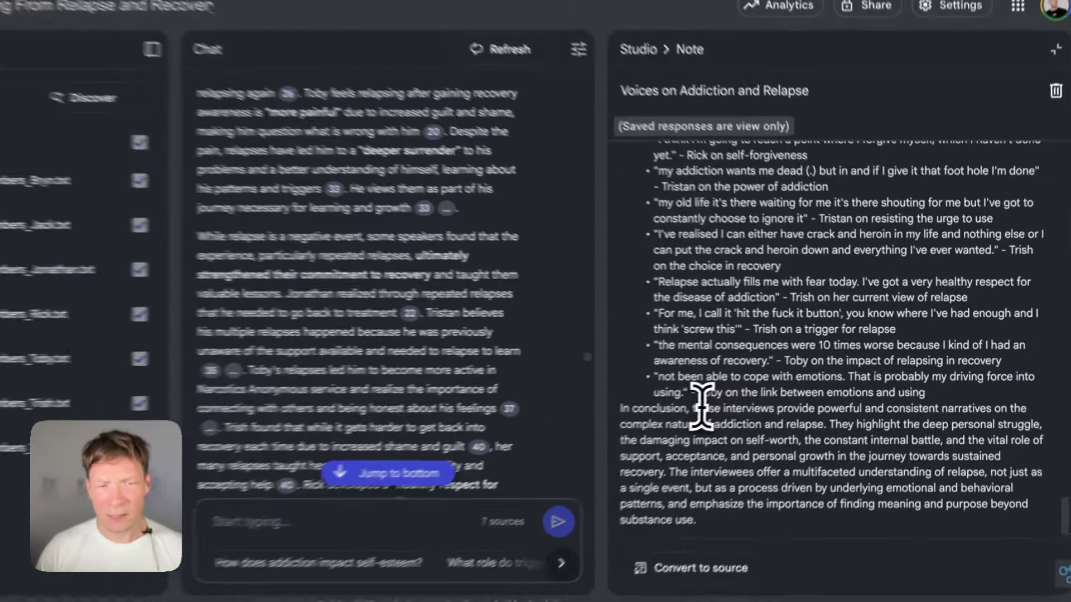
scroll(709, 385, up, 10)
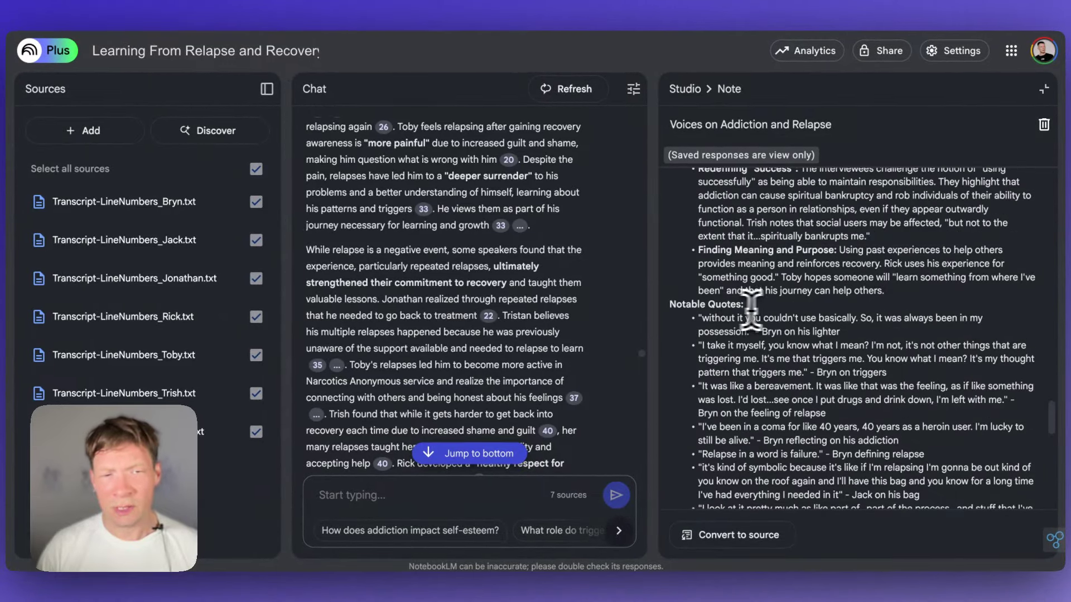
scroll(770, 309, up, 5)
scroll(773, 251, up, 4)
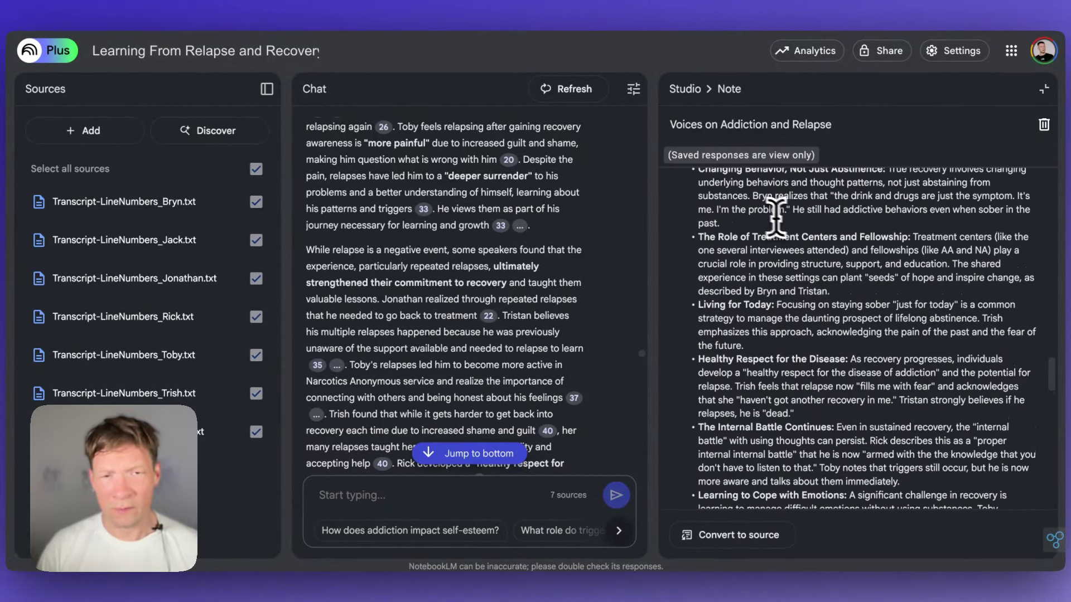
drag(753, 418, 836, 417)
key(ctrl+c)
click(371, 492)
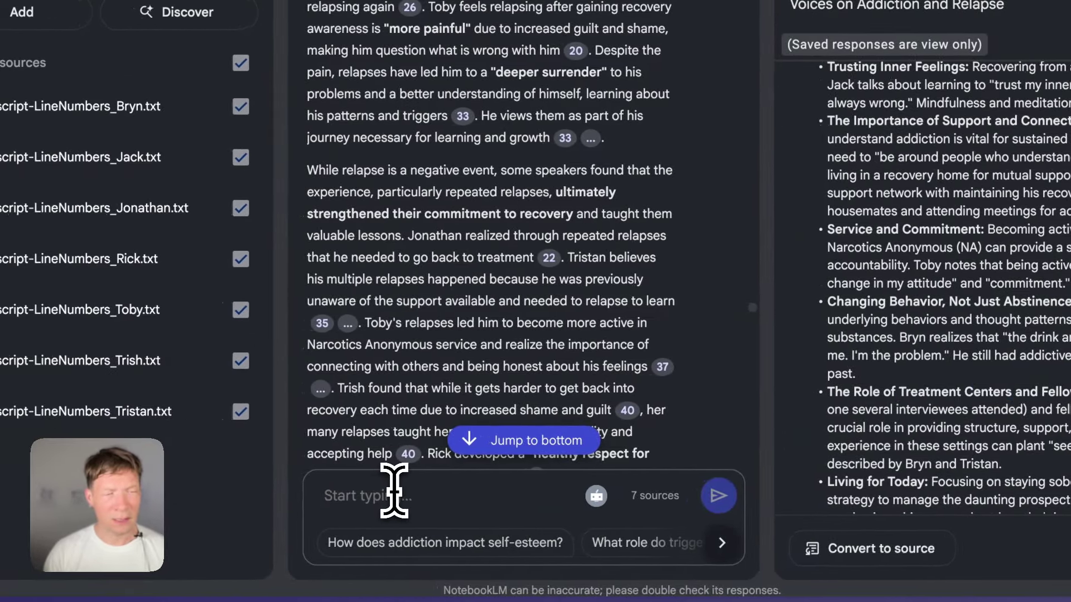
text(What does Tristan say on the top)
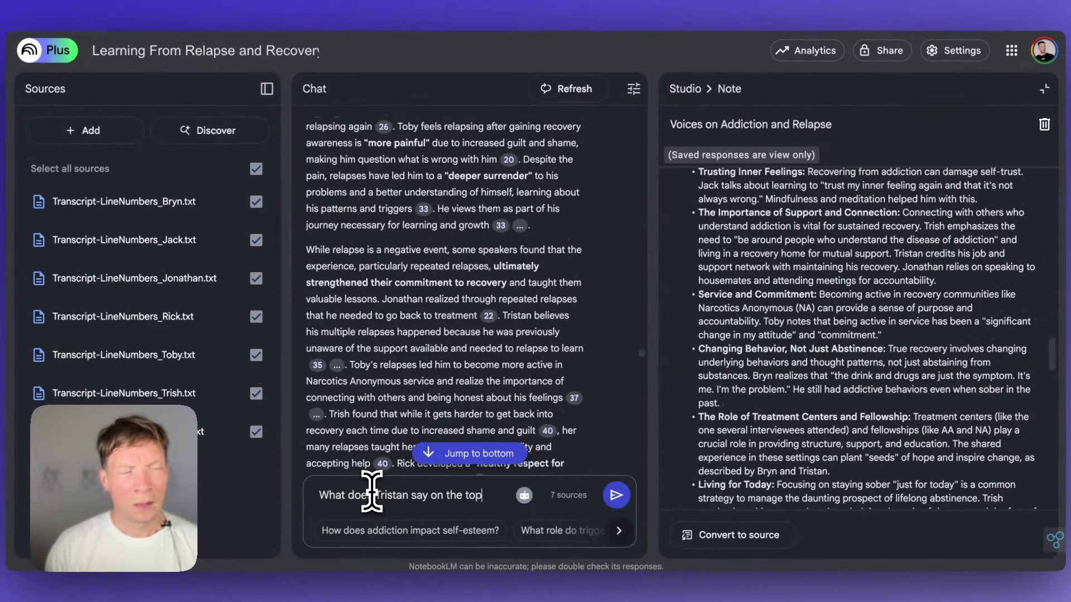
text(ic of)
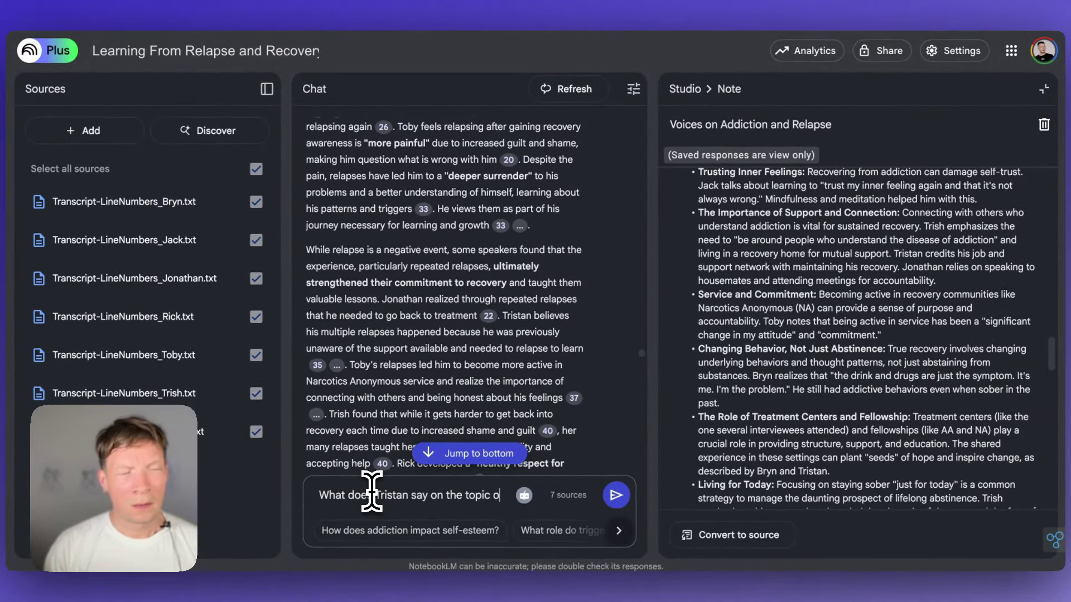
key(ctrl+v)
key(Return)
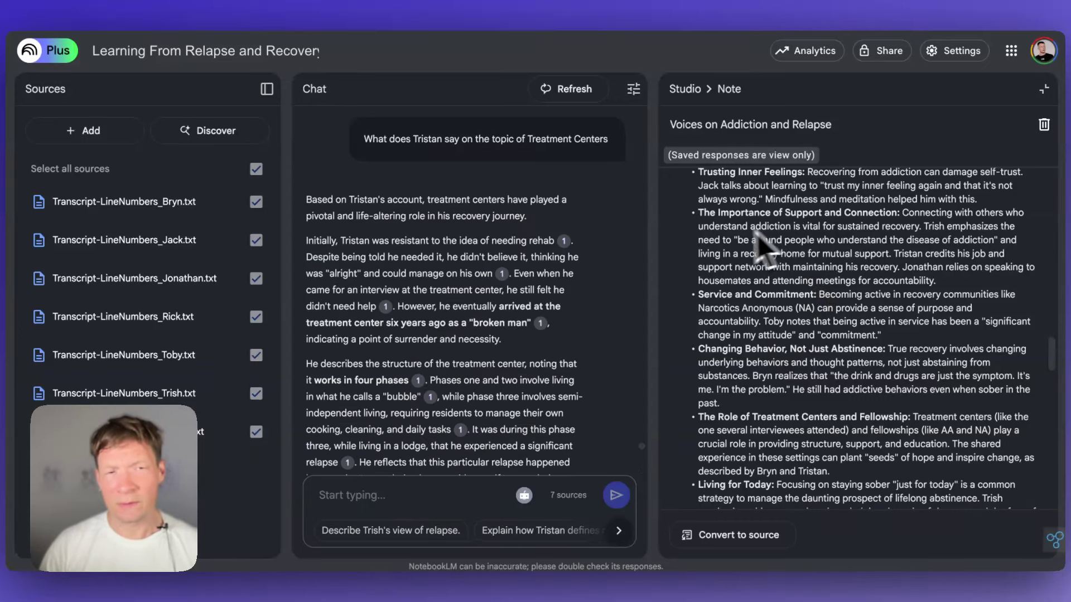
Read the treatment centers answer and open its cited source to examine the highlighted passages of the interviewee's transcript.
scroll(463, 400, down, 2)
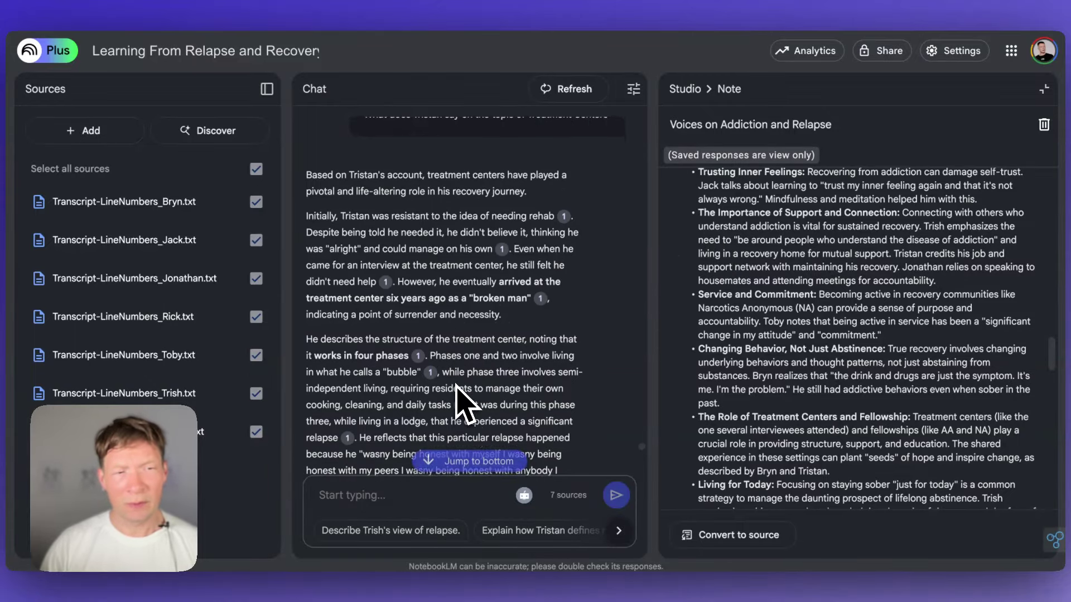
click(385, 241)
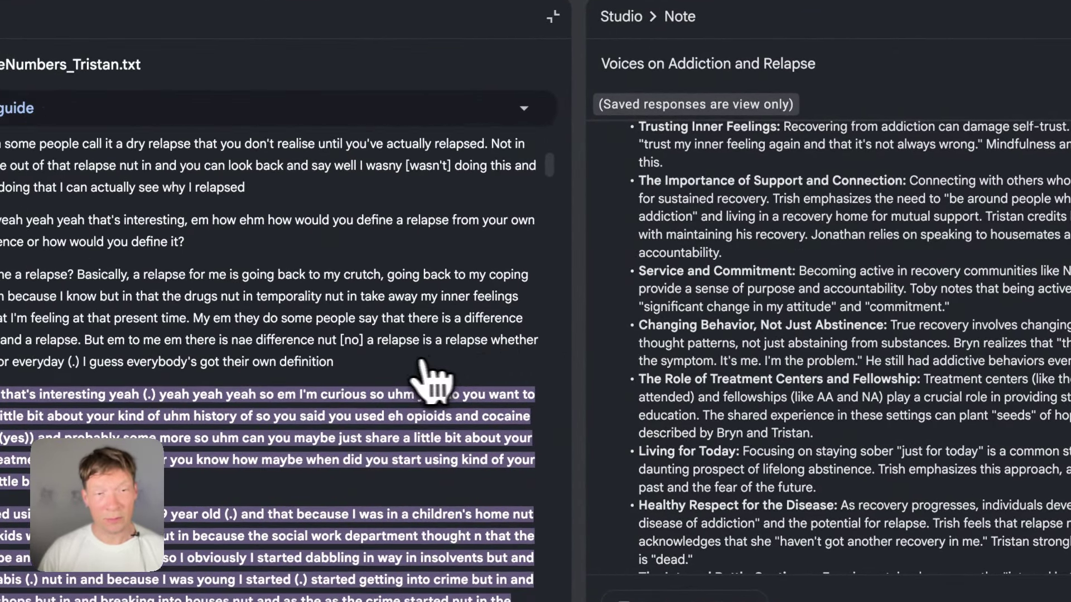
scroll(413, 377, down, 5)
scroll(404, 362, up, 10)
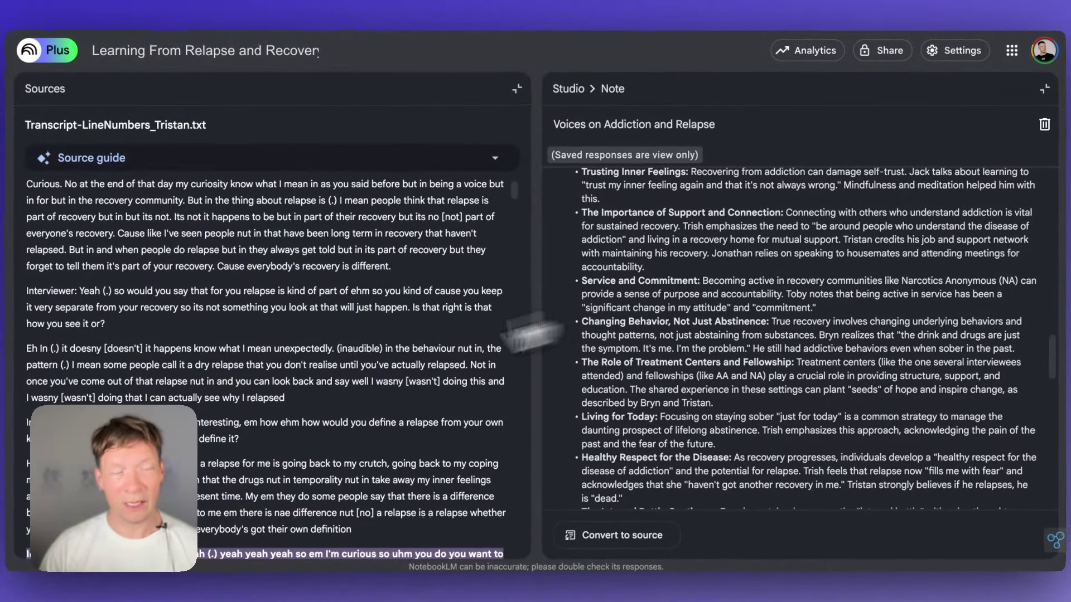
scroll(379, 424, down, 6)
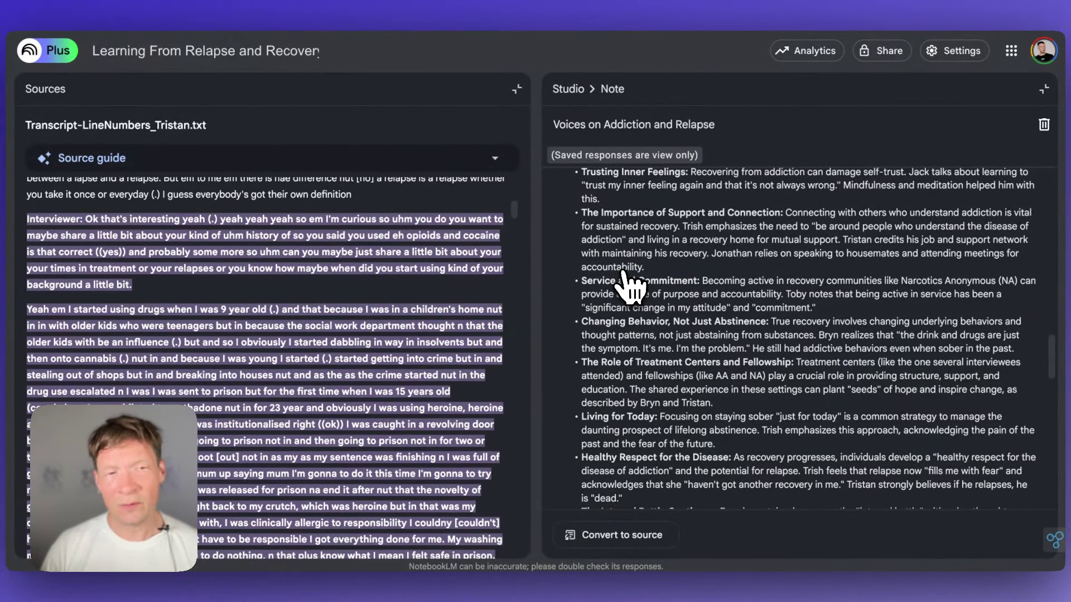
scroll(622, 352, down, 10)
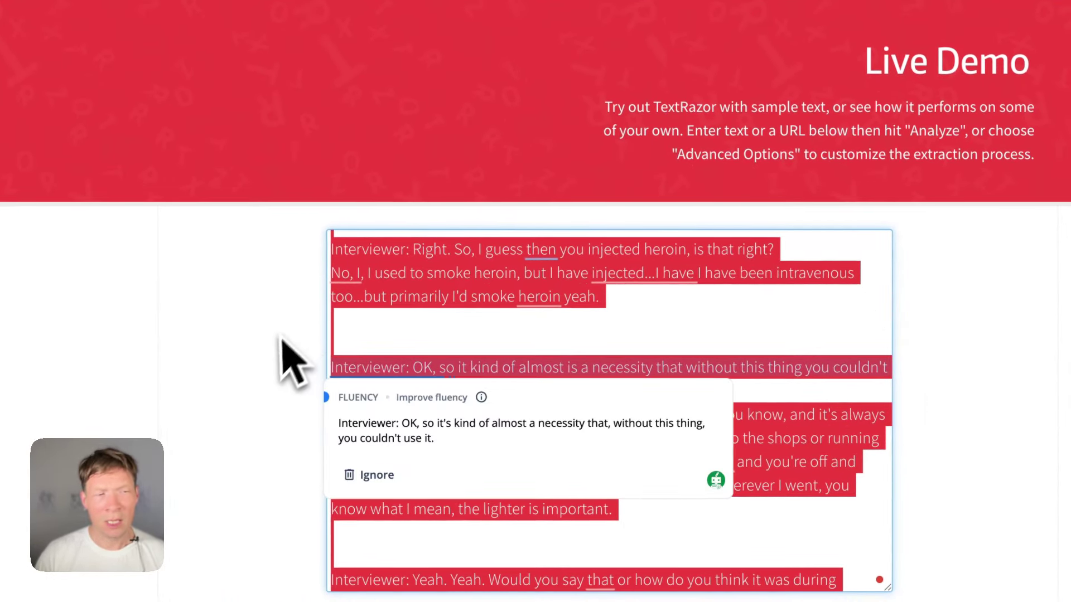
Switch to the TextRazor live demo holding the interview transcript and show its advanced analysis options.
scroll(282, 358, down, 7)
click(377, 201)
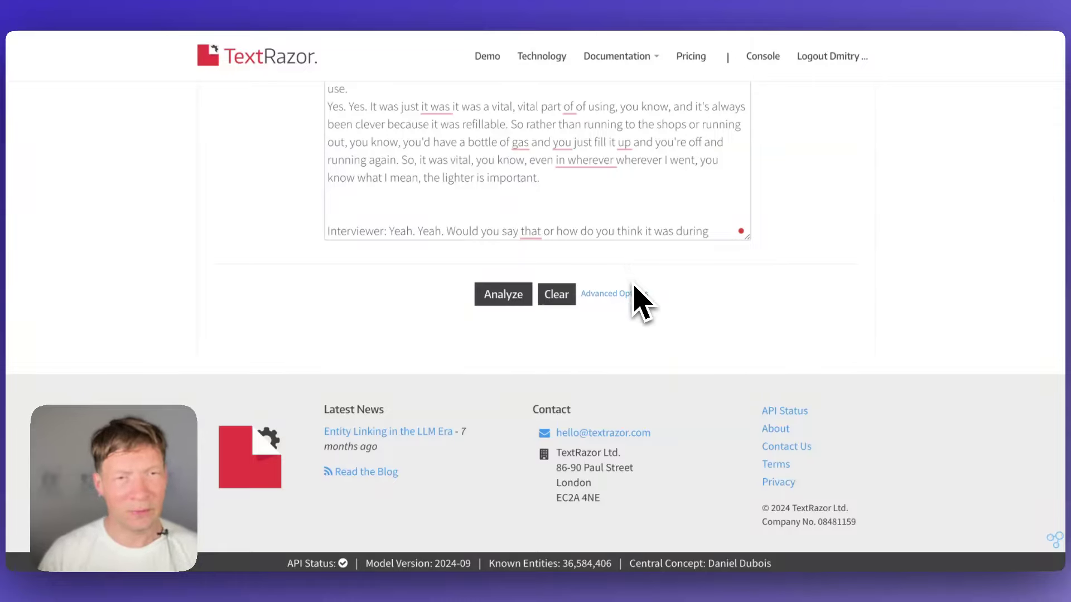
scroll(558, 223, up, 10)
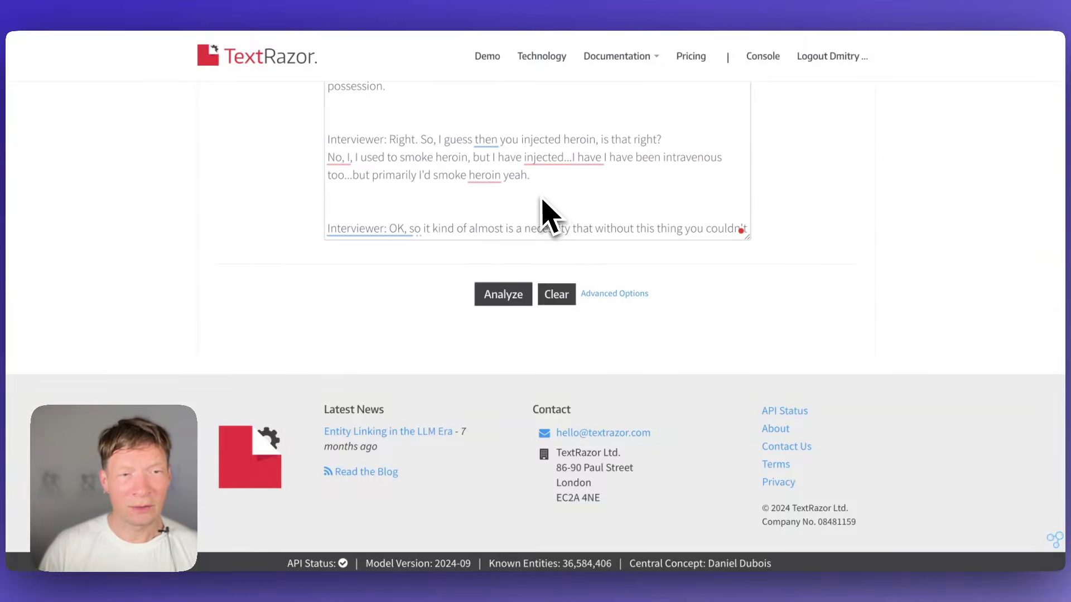
scroll(544, 209, down, 1)
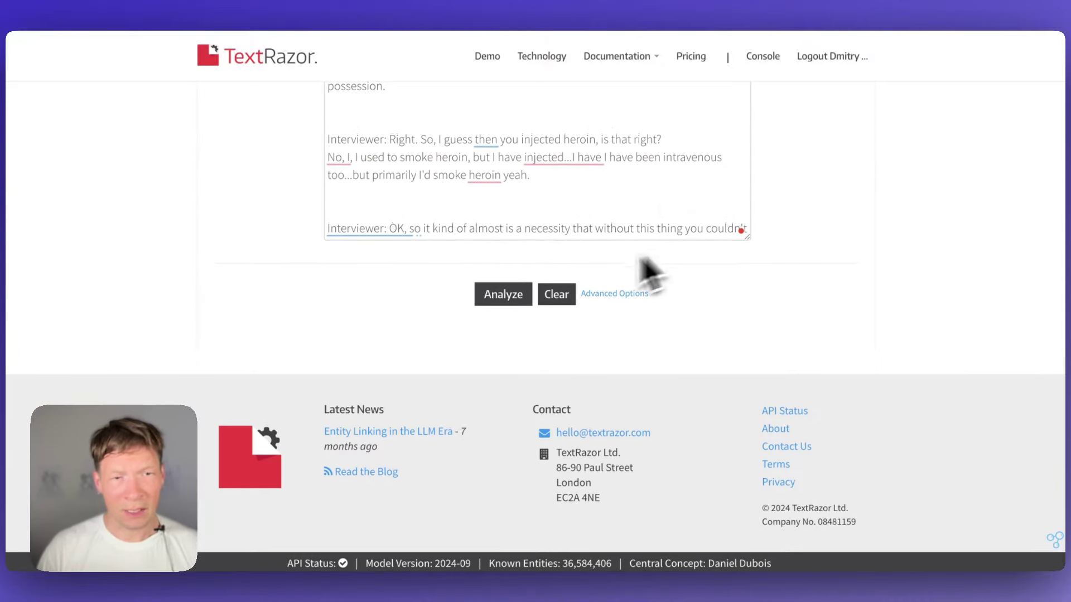
click(600, 294)
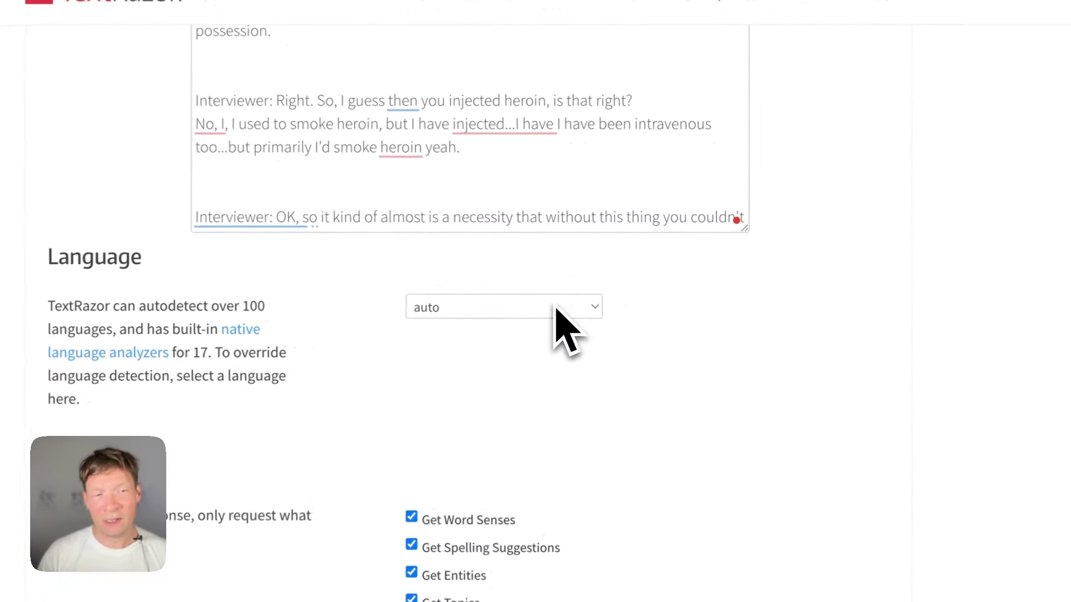
Review the transcript text and the language, extractor and classifier options, and run the analysis.
scroll(452, 411, down, 3)
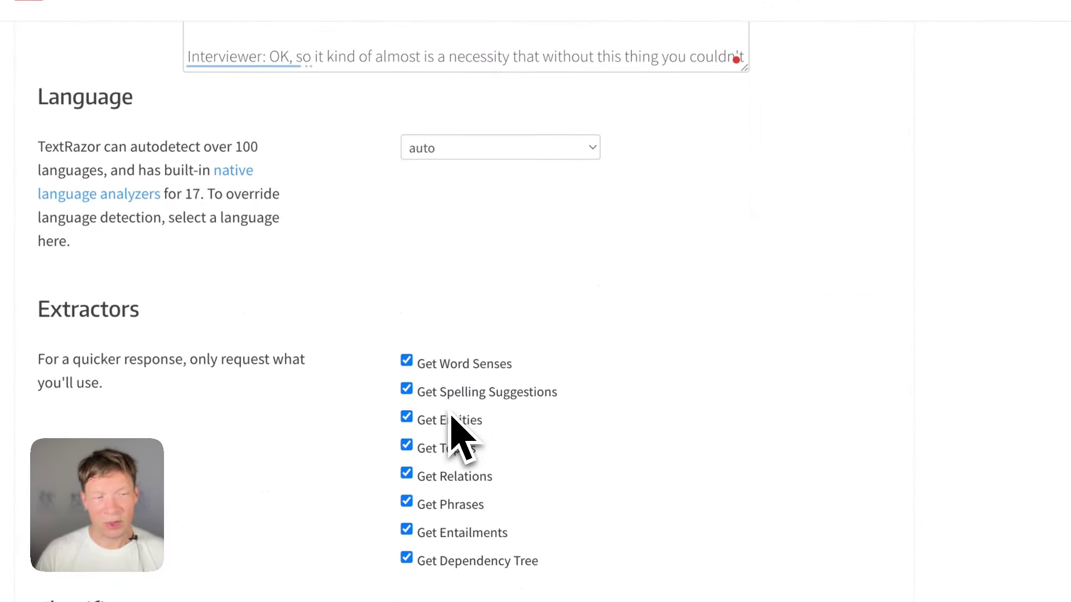
scroll(452, 412, up, 8)
scroll(437, 396, down, 2)
scroll(438, 399, down, 5)
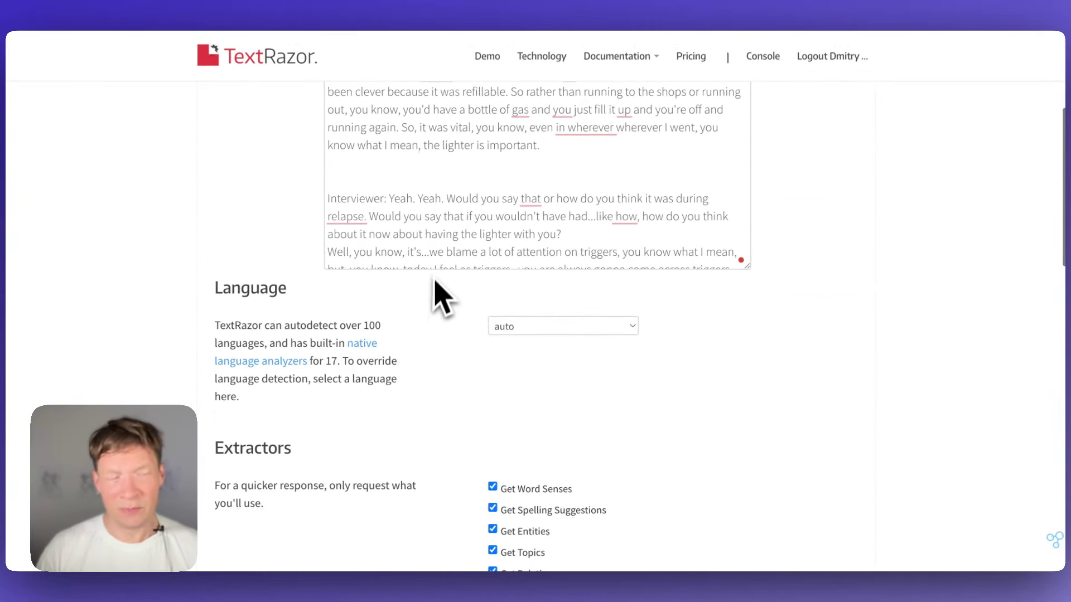
scroll(454, 368, down, 4)
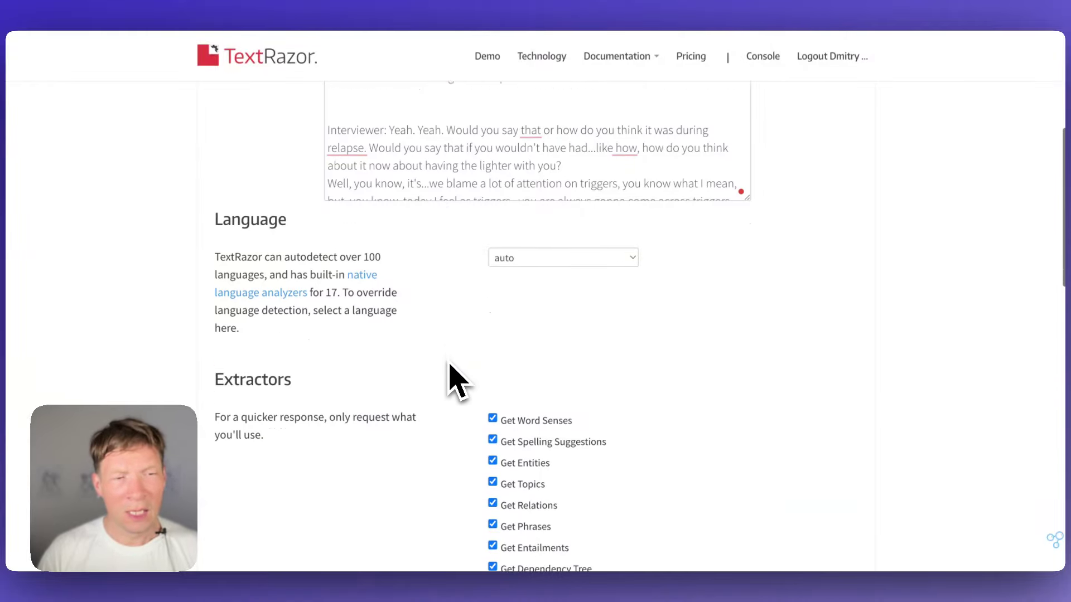
scroll(494, 263, up, 6)
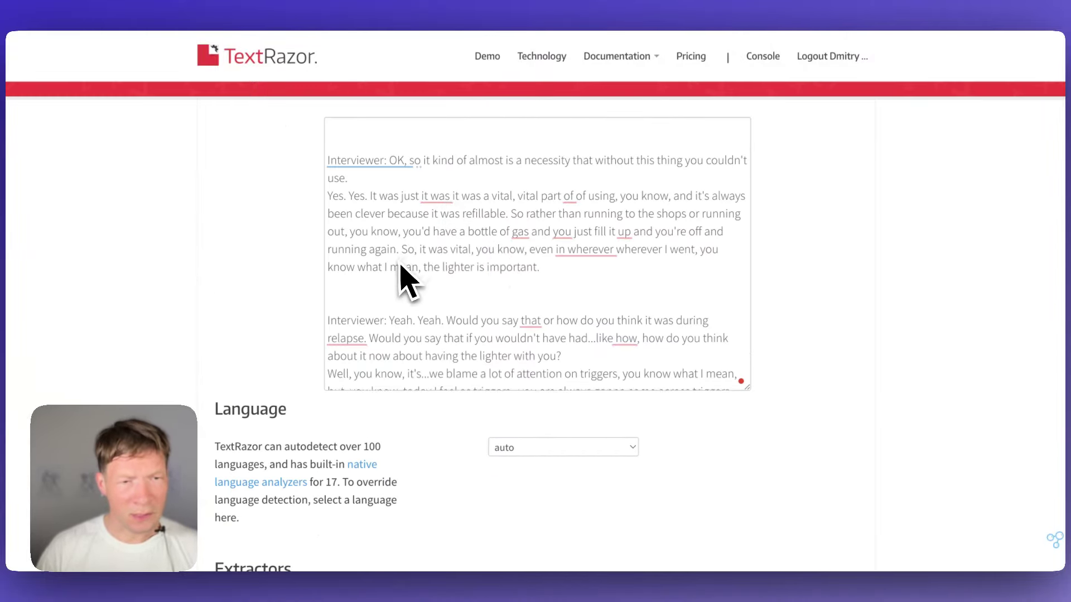
scroll(400, 280, up, 4)
scroll(402, 282, down, 10)
scroll(399, 281, down, 6)
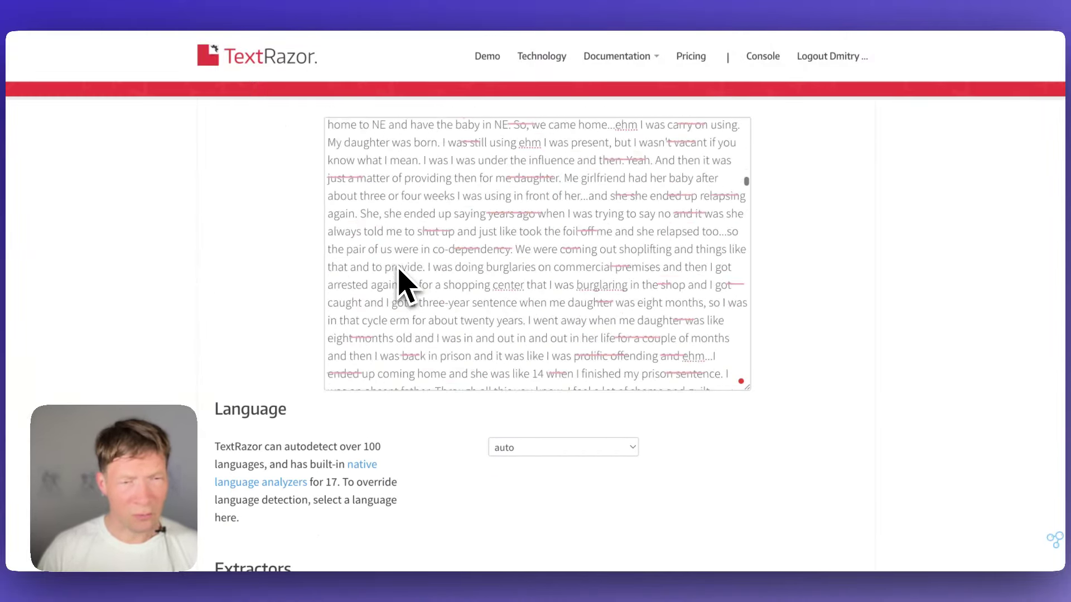
scroll(438, 486, down, 8)
scroll(474, 285, up, 2)
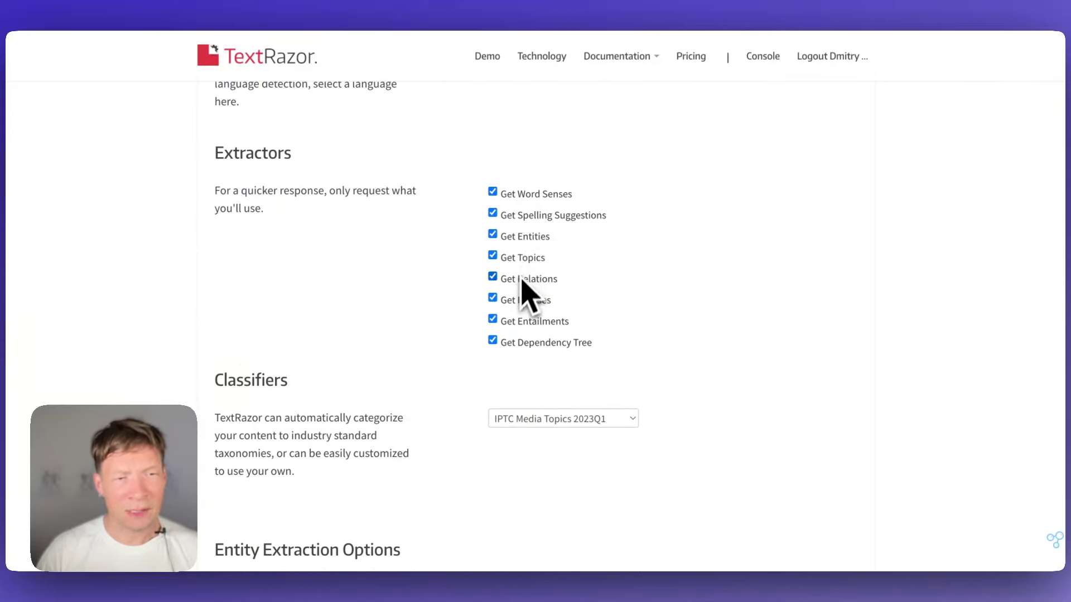
scroll(526, 346, down, 15)
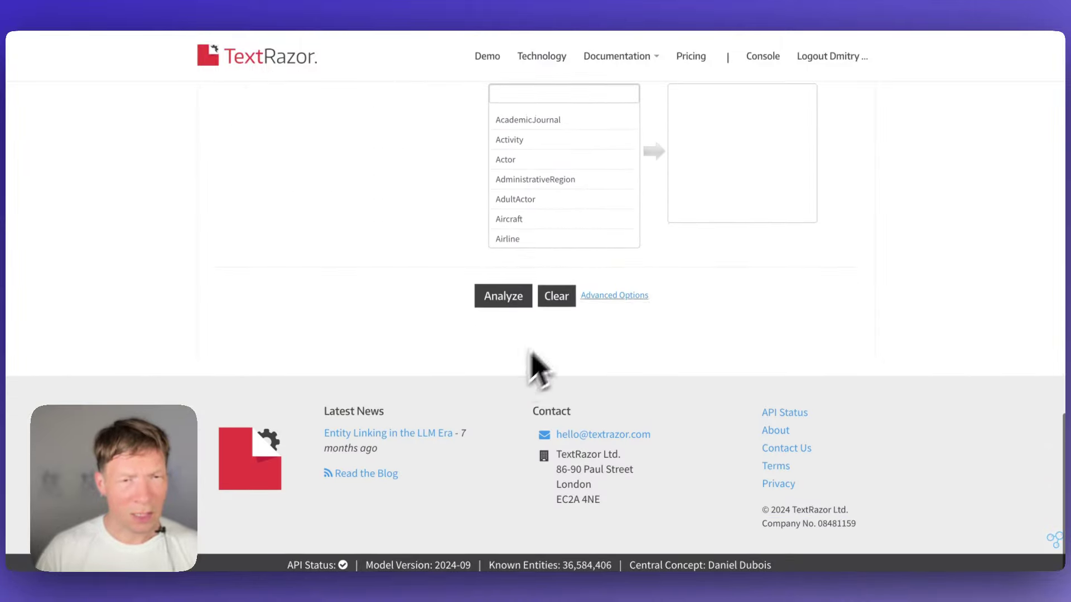
click(482, 301)
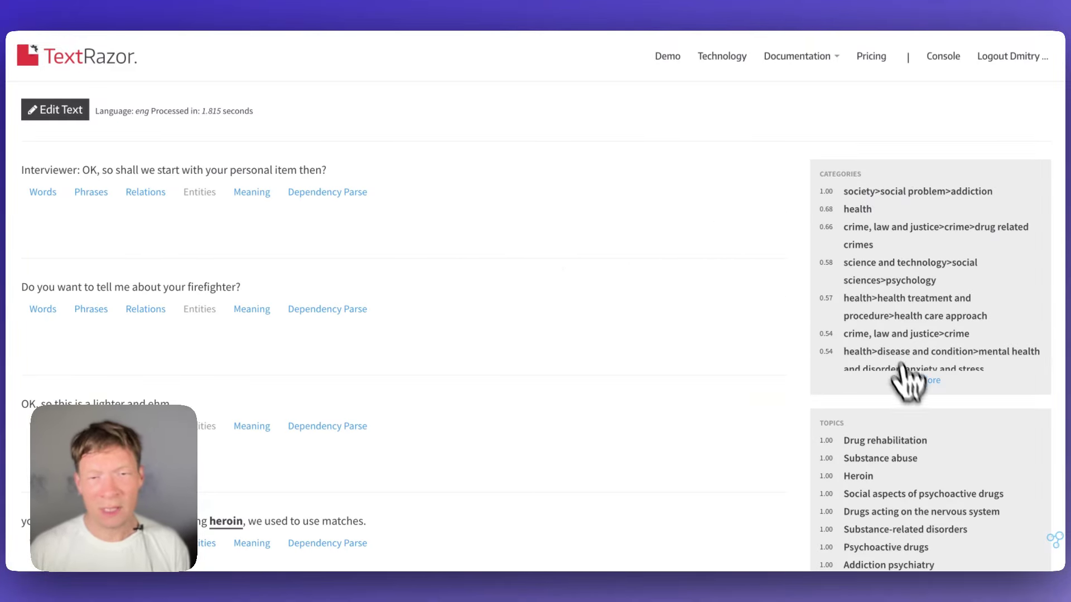
Examine the analysis results: the sentence breakdown, the scored categories and topics, and the entities grouped by type.
scroll(906, 385, down, 15)
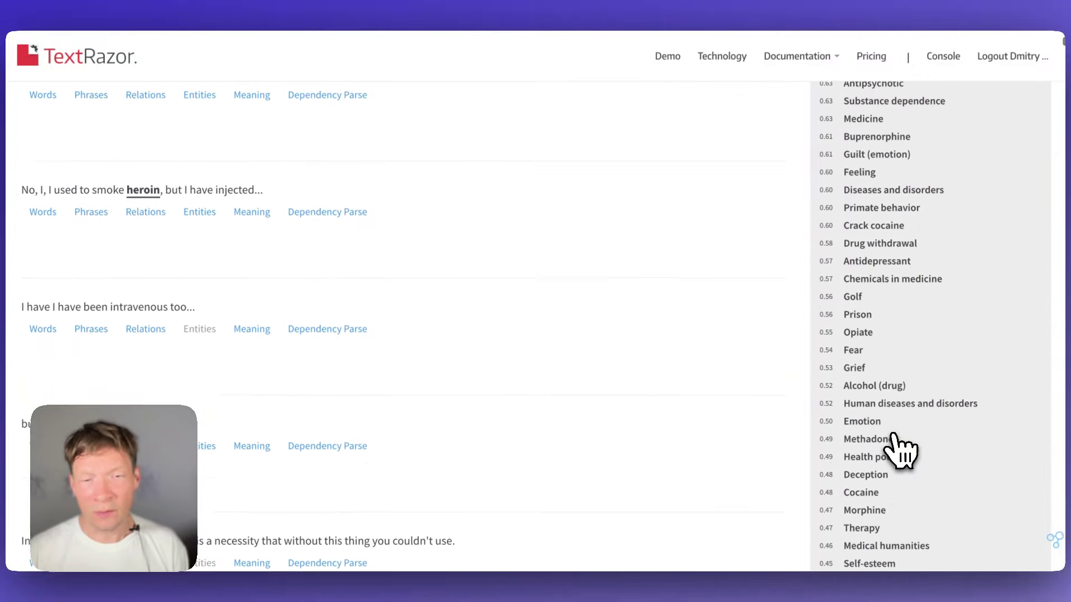
scroll(895, 444, down, 15)
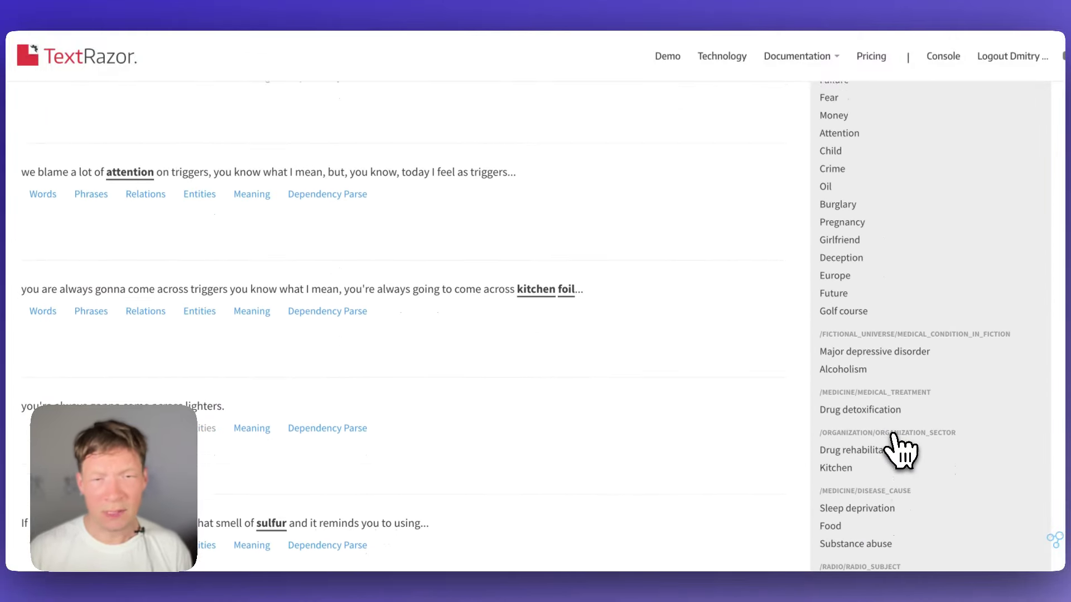
scroll(899, 449, down, 12)
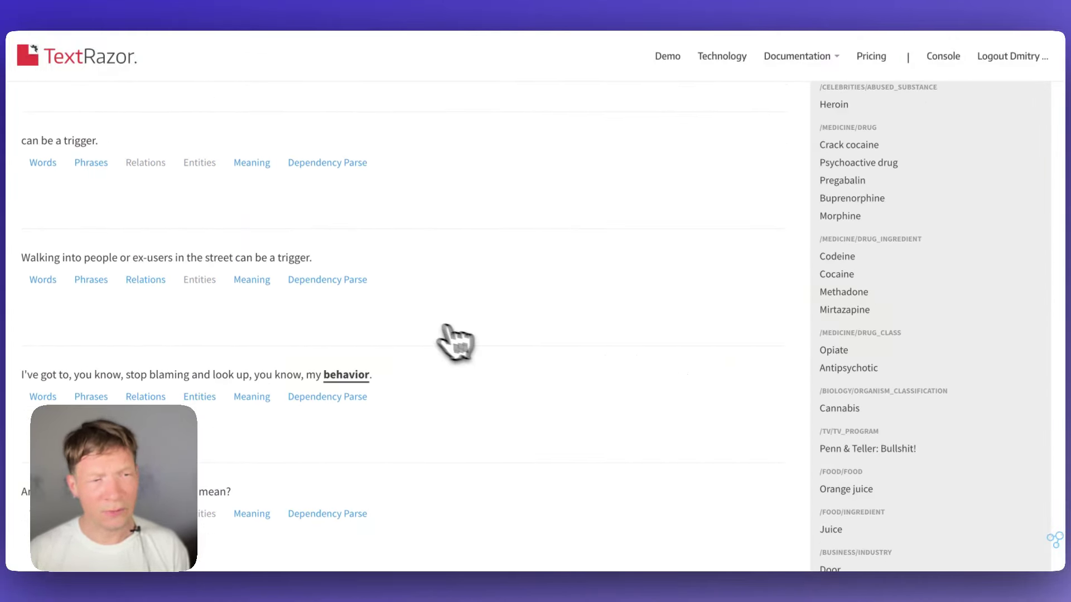
scroll(441, 340, down, 12)
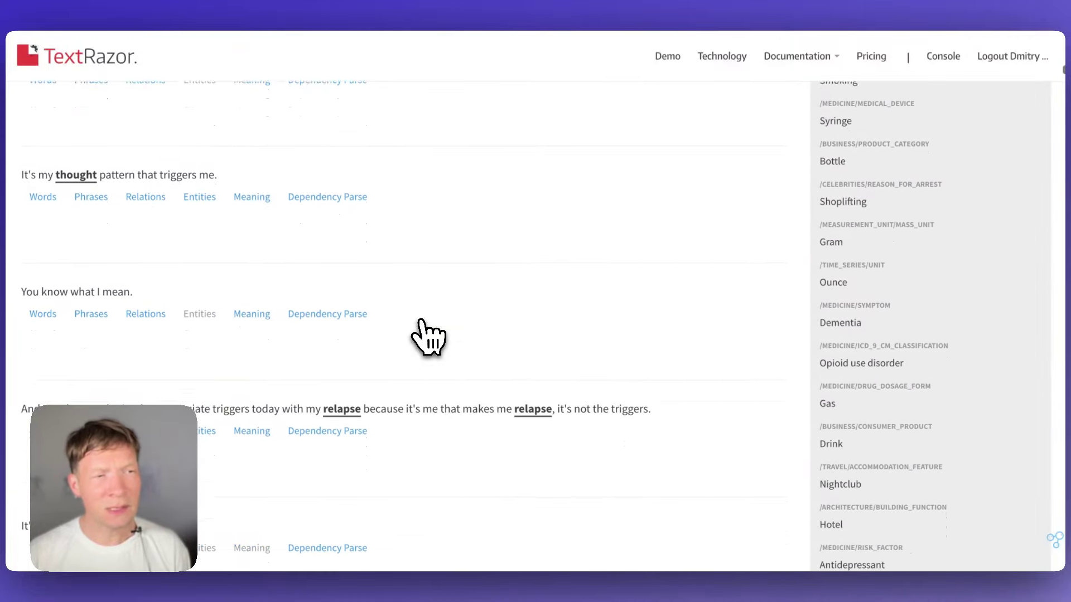
scroll(428, 337, down, 1)
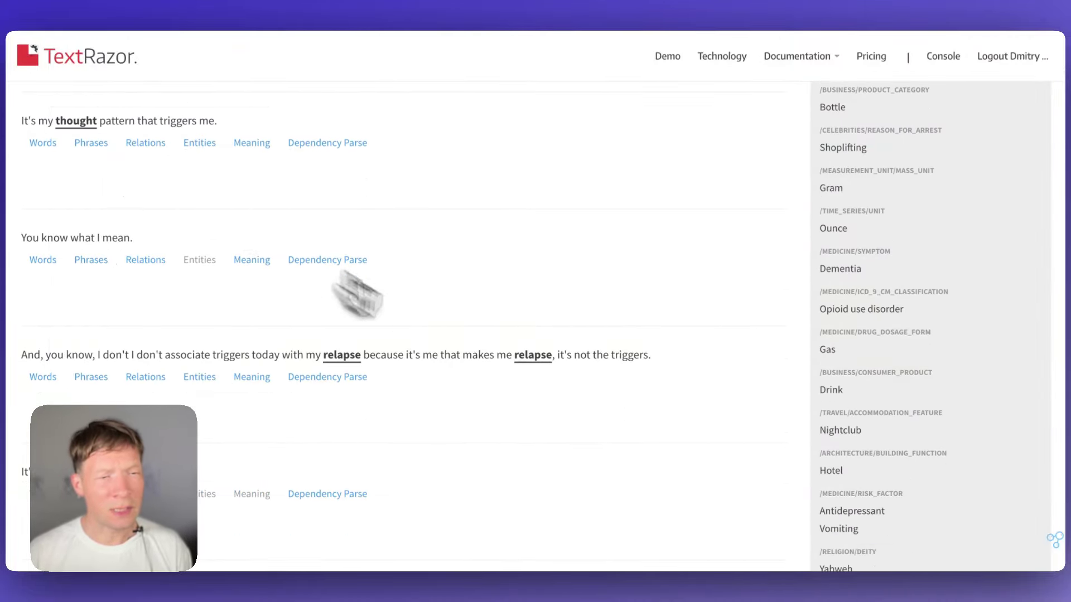
scroll(486, 359, down, 10)
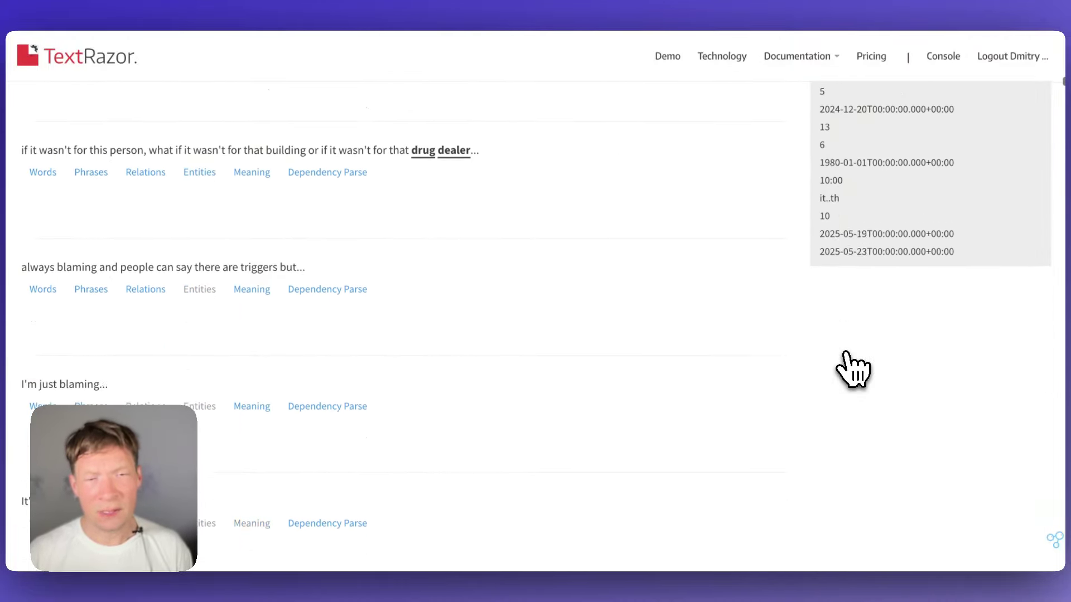
scroll(851, 368, down, 10)
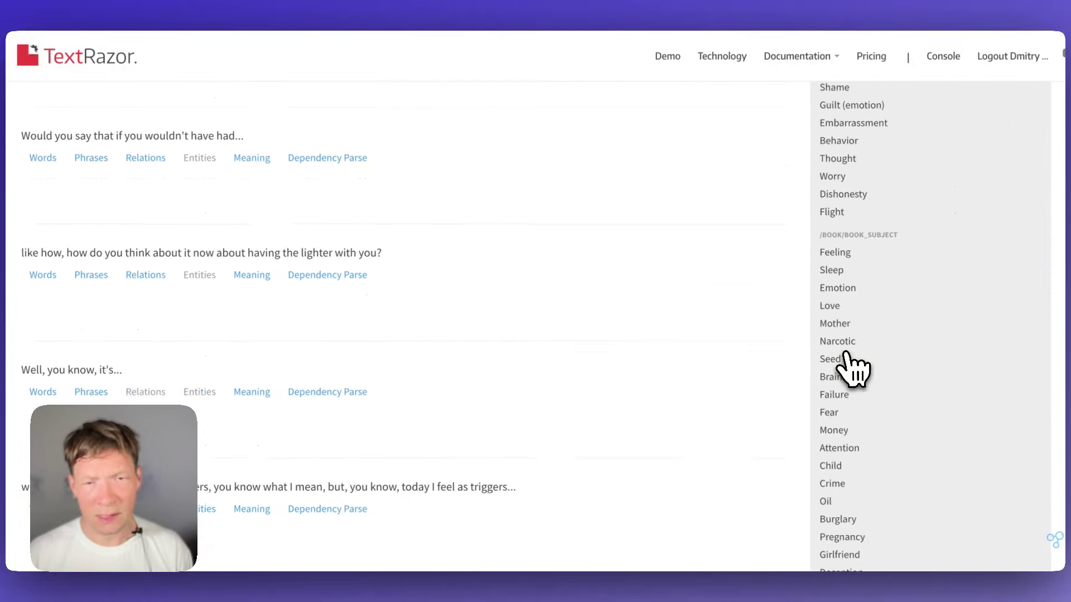
scroll(848, 368, up, 15)
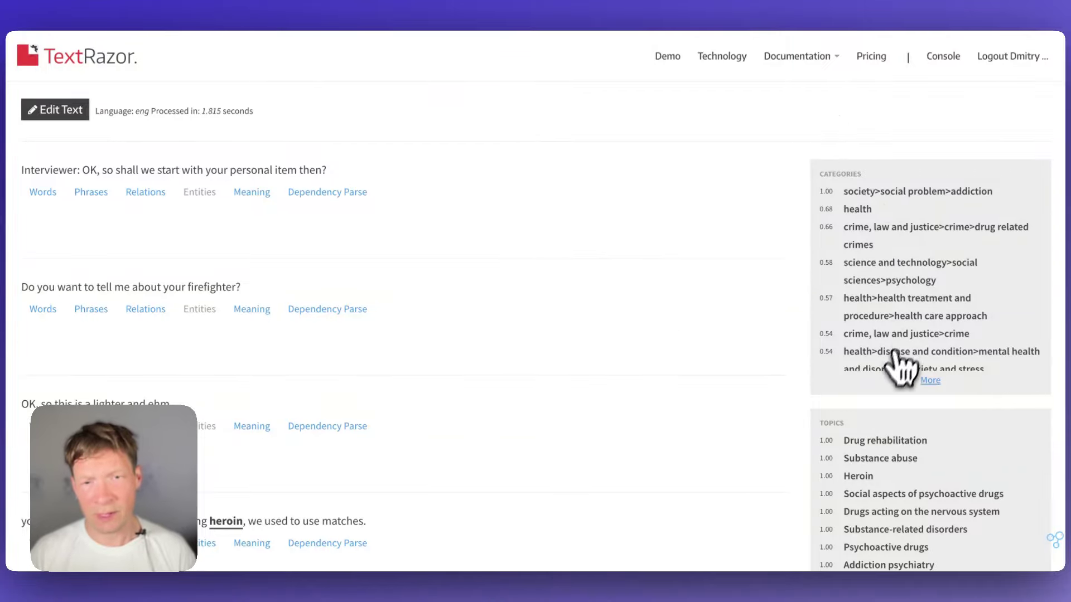
scroll(831, 472, down, 7)
scroll(831, 471, down, 20)
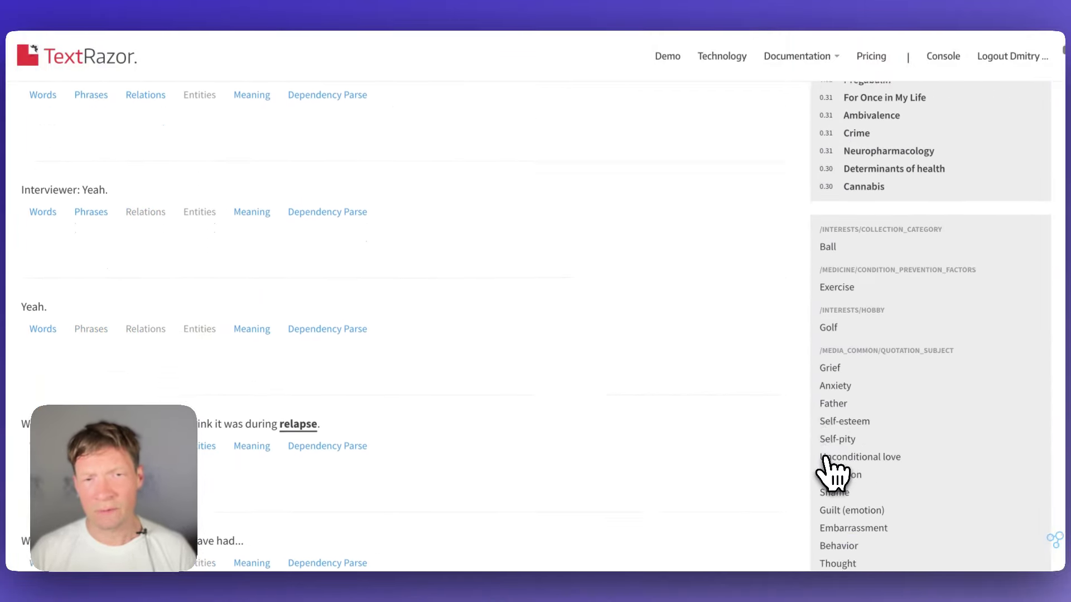
scroll(832, 472, up, 20)
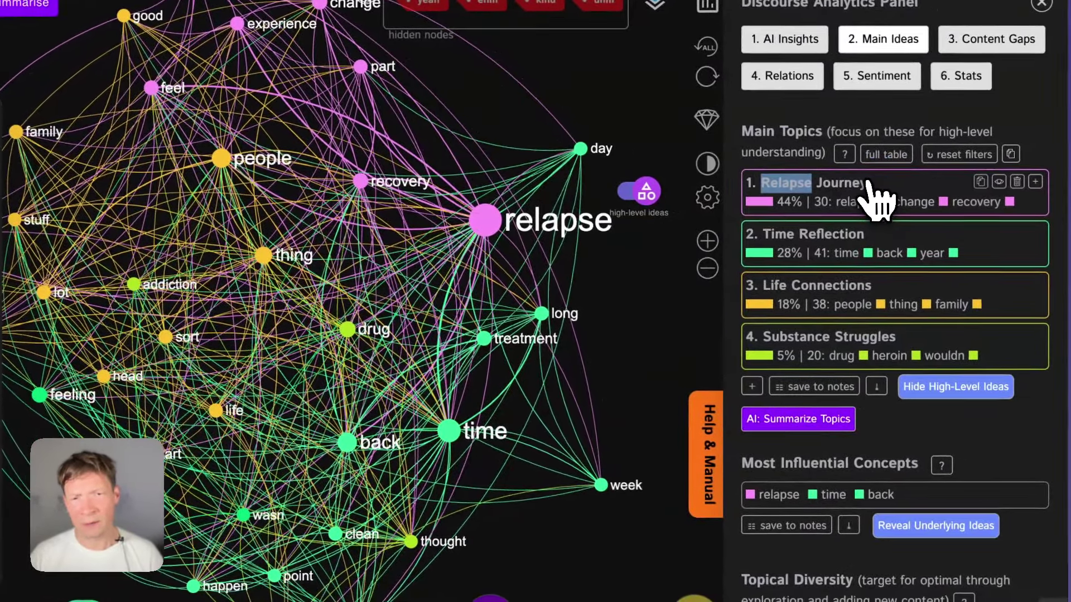
Switch to the InfraNodus relapse graph, move the project notes panel aside, review the notes from the beginning and close them.
click(870, 193)
click(869, 204)
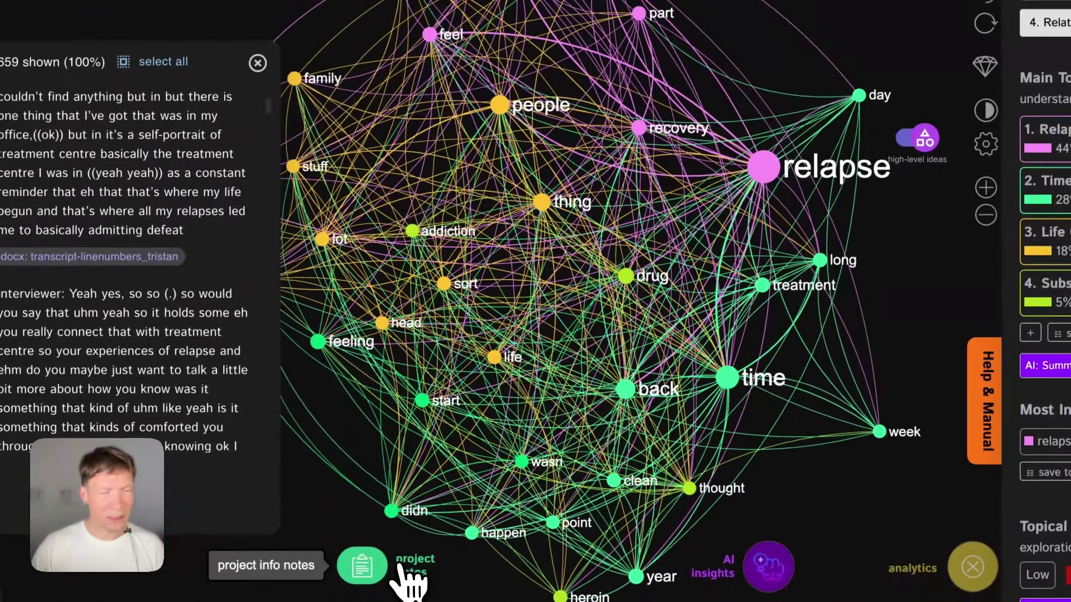
click(400, 566)
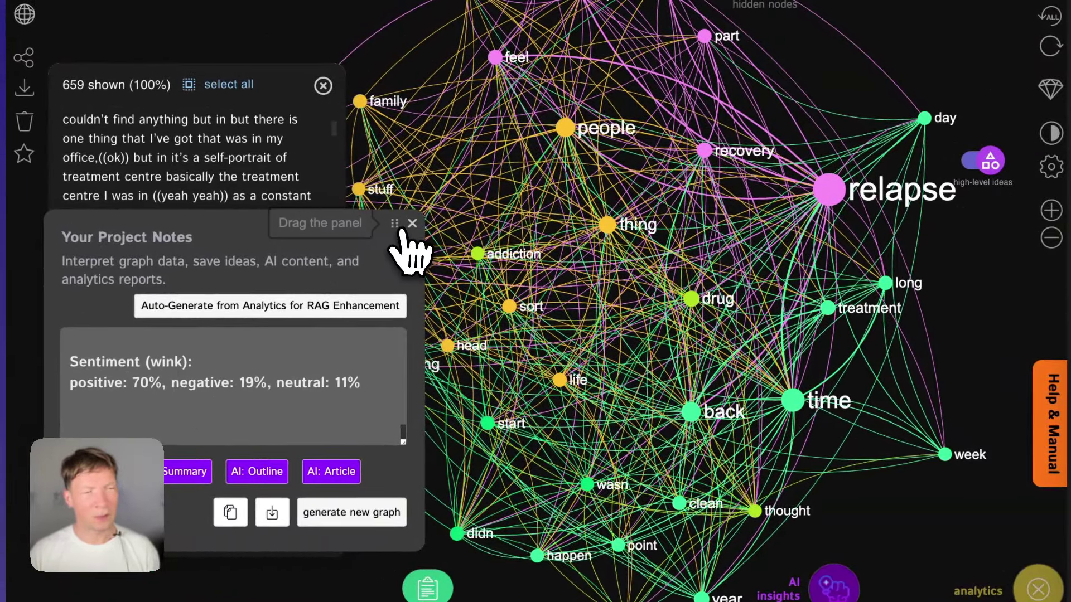
drag(382, 222, 792, 217)
scroll(458, 441, up, 10)
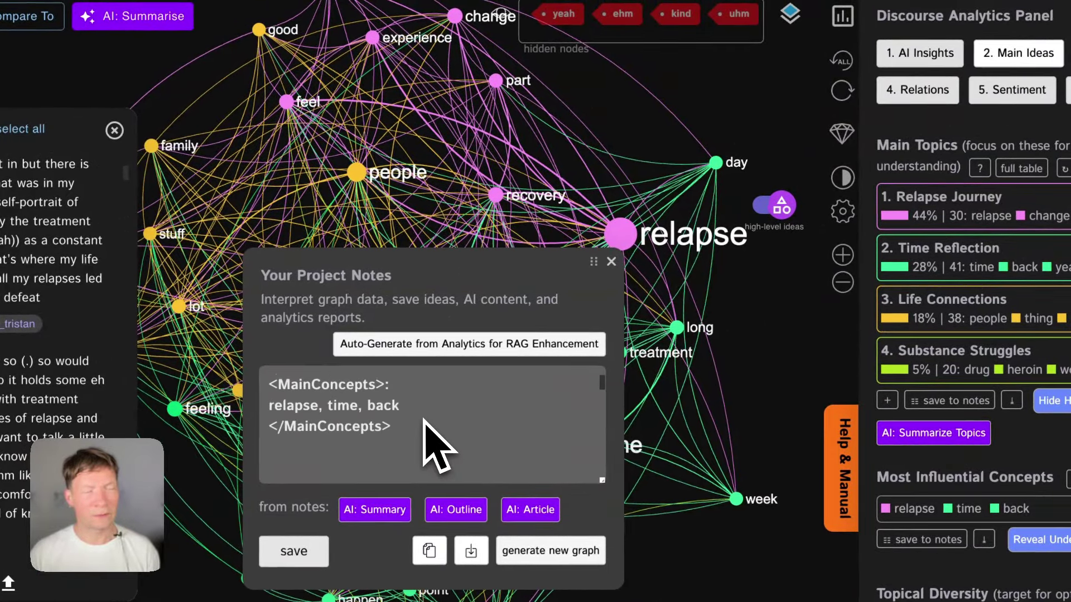
click(611, 261)
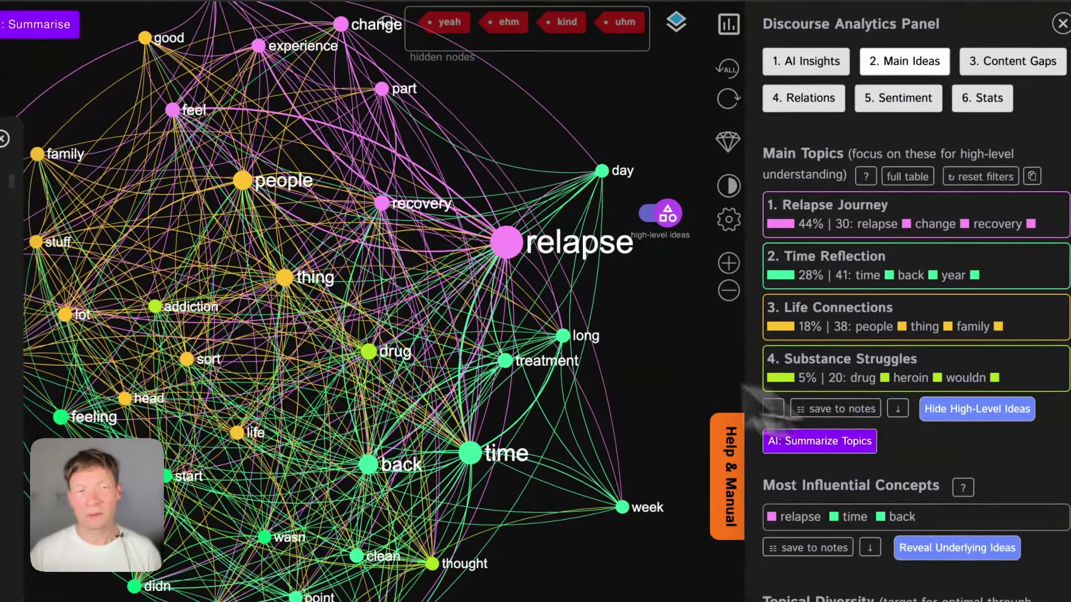